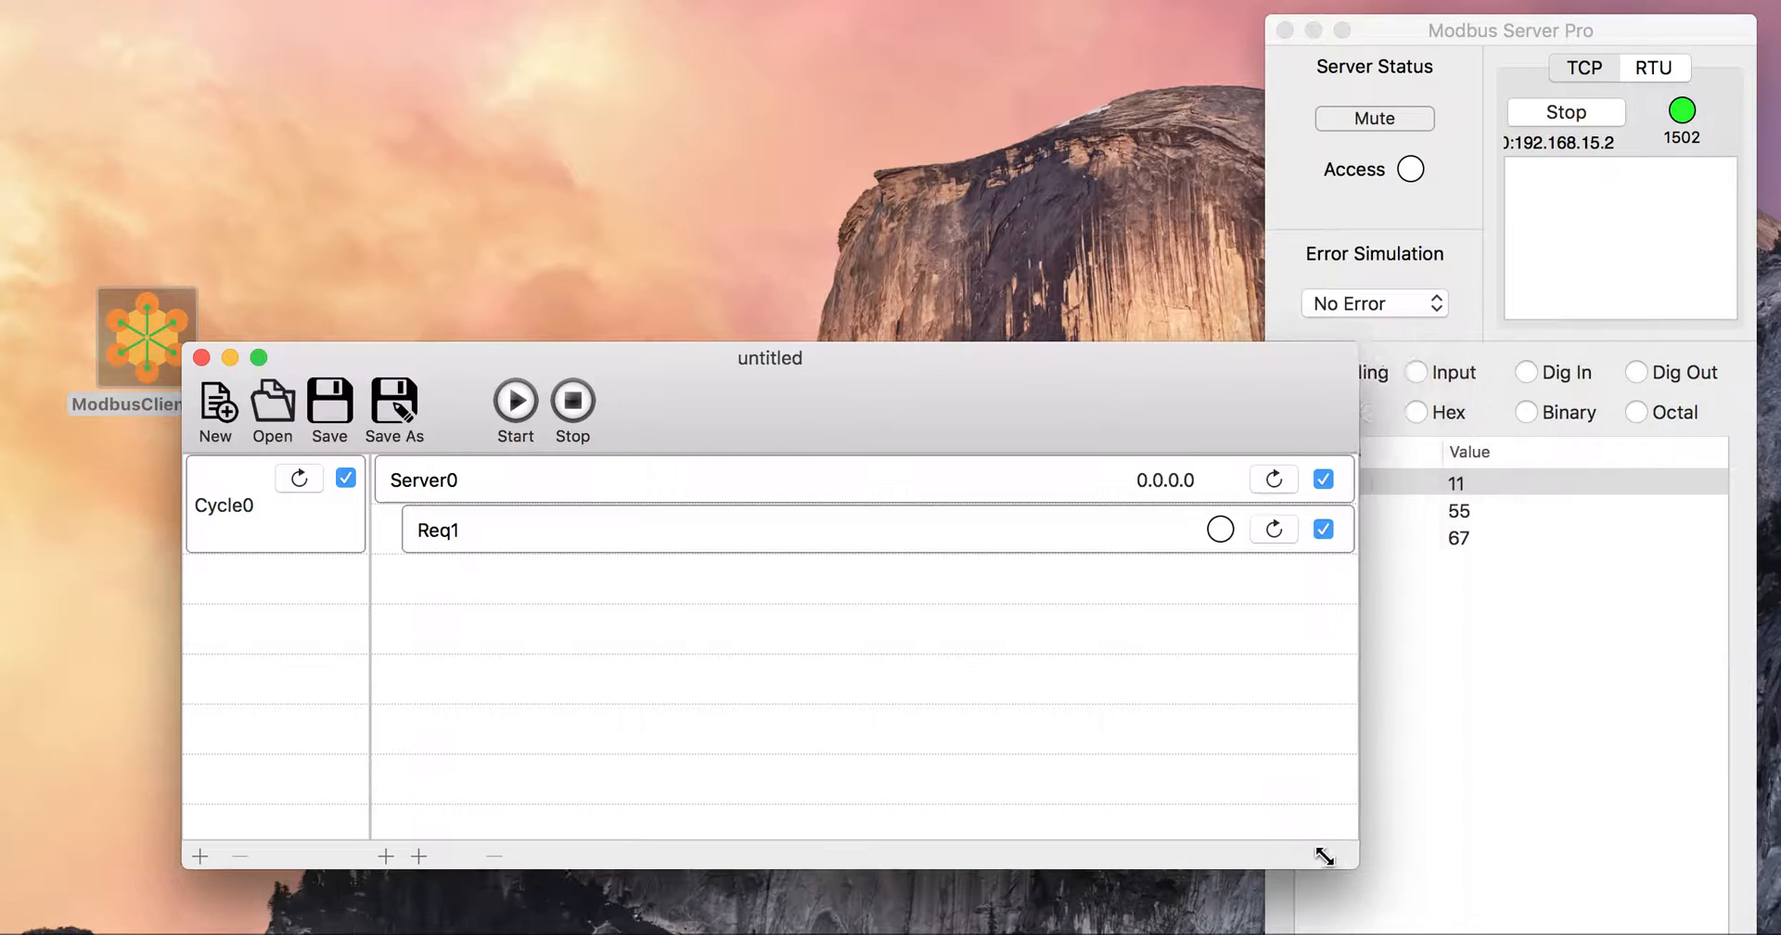
Set Server0's IP address to 127.0.0.1 and its port to 1502, and test the server connection
left_click_drag(779, 367, 647, 164)
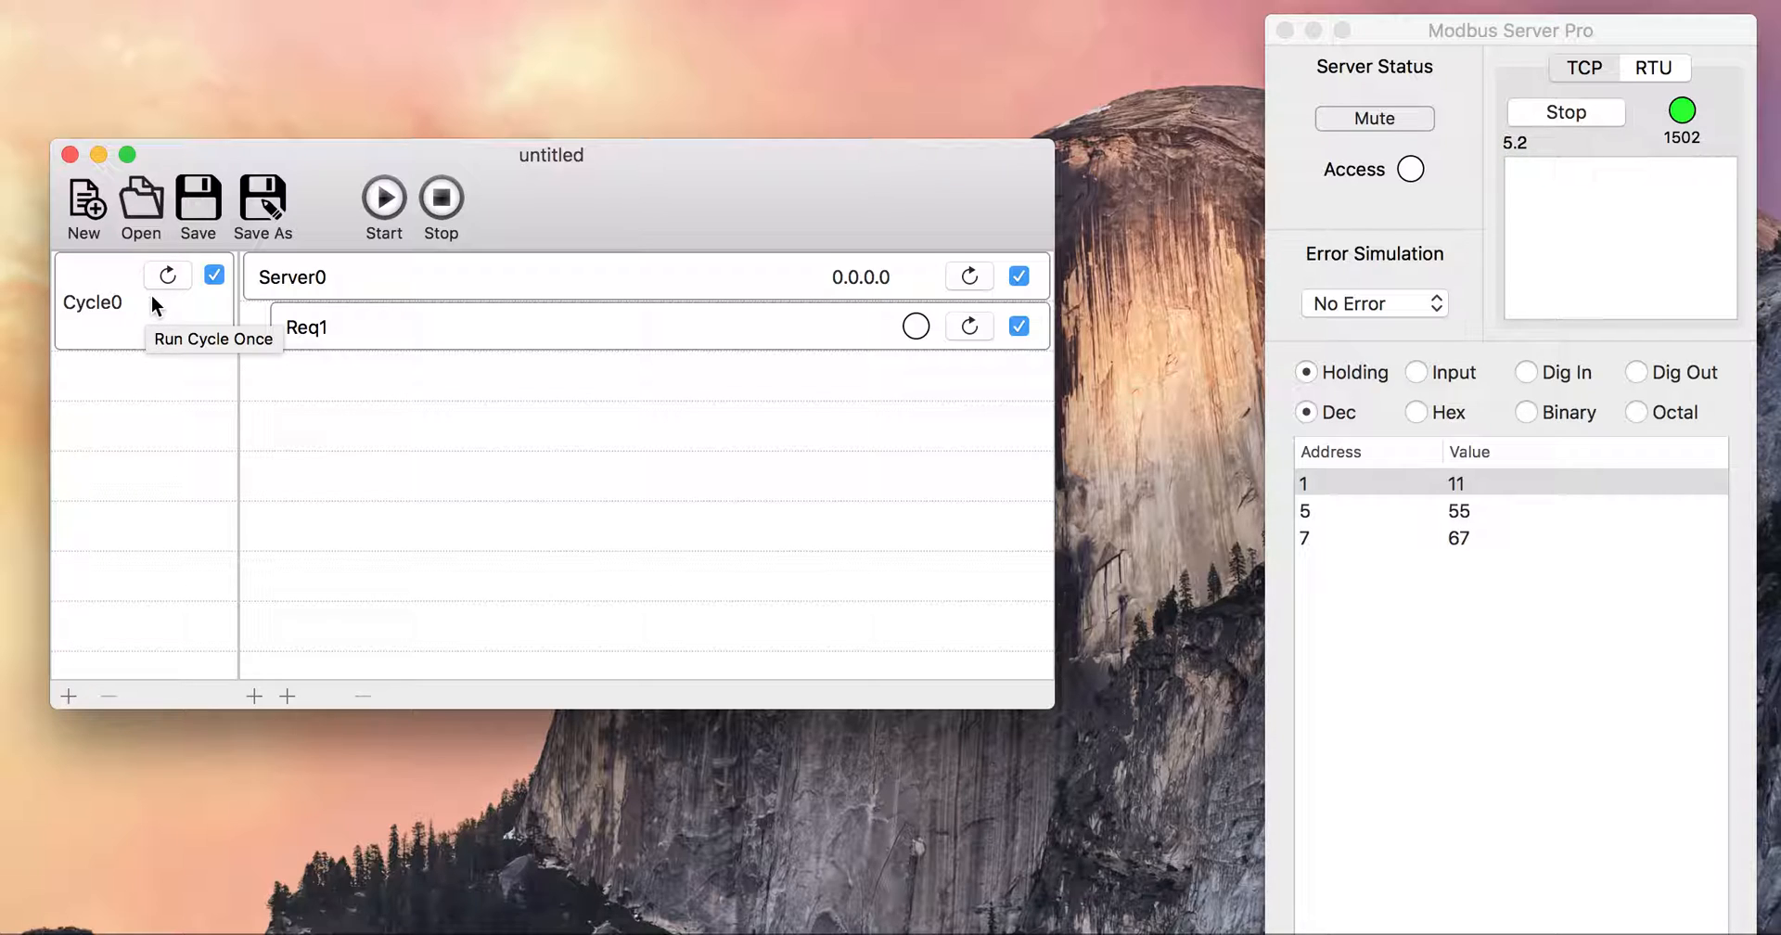
left_click(375, 276)
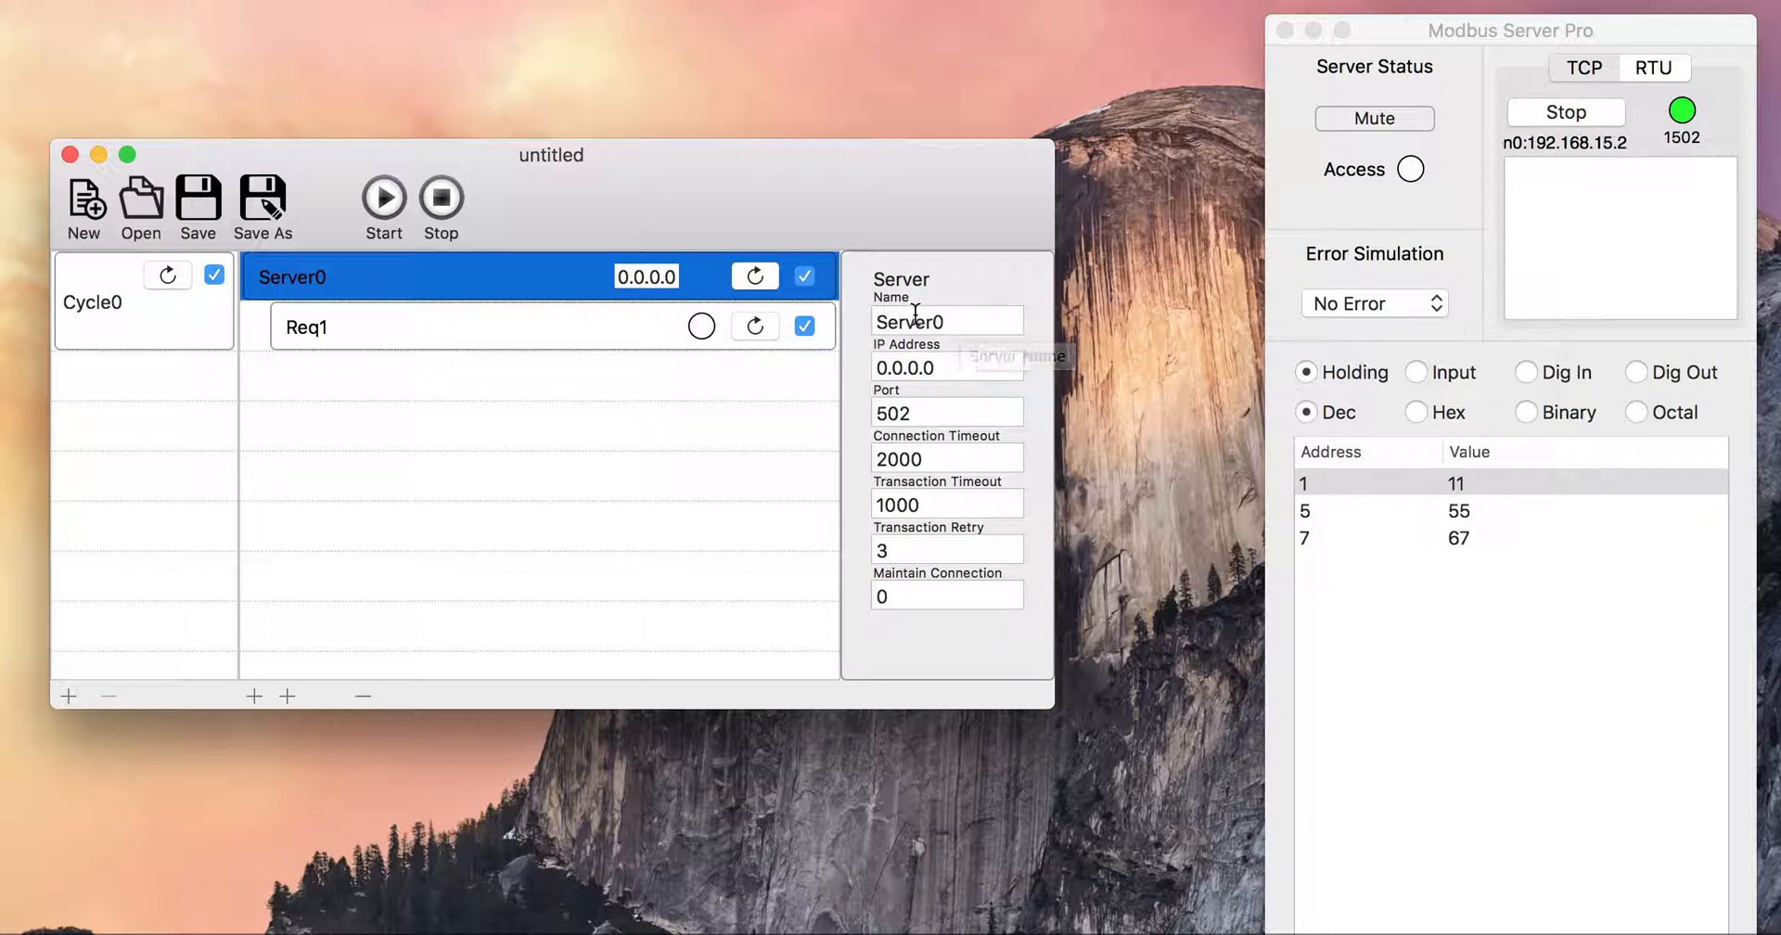
left_click(954, 366)
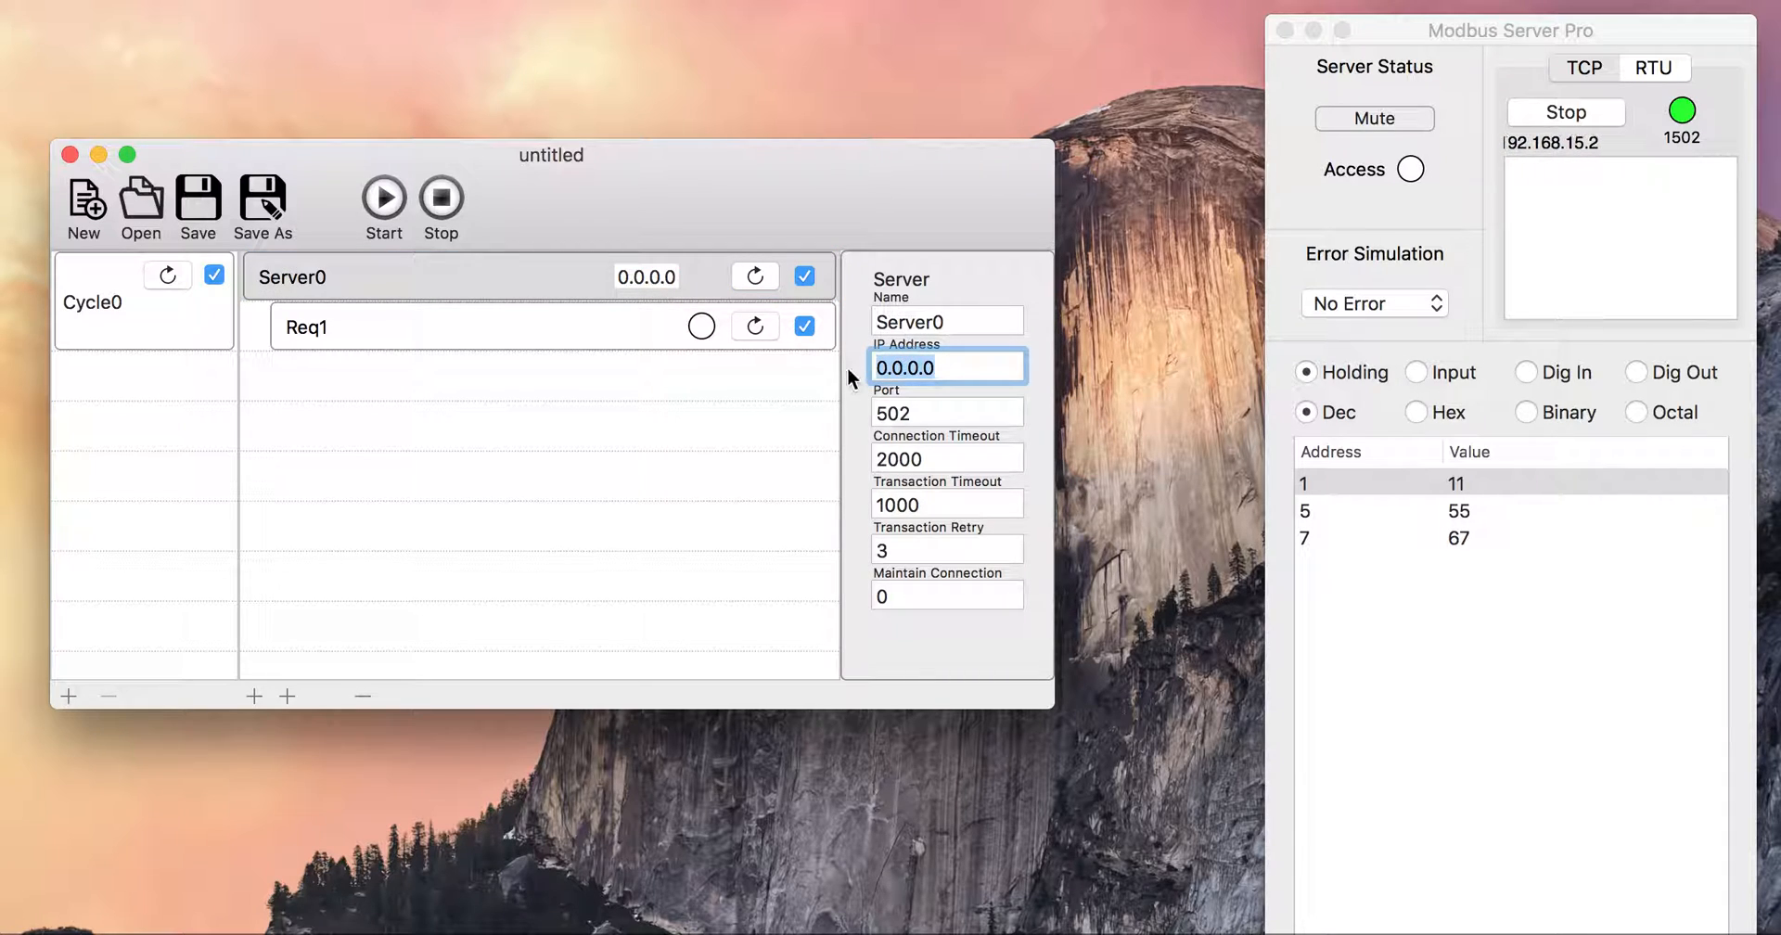
type("127.0.0.1")
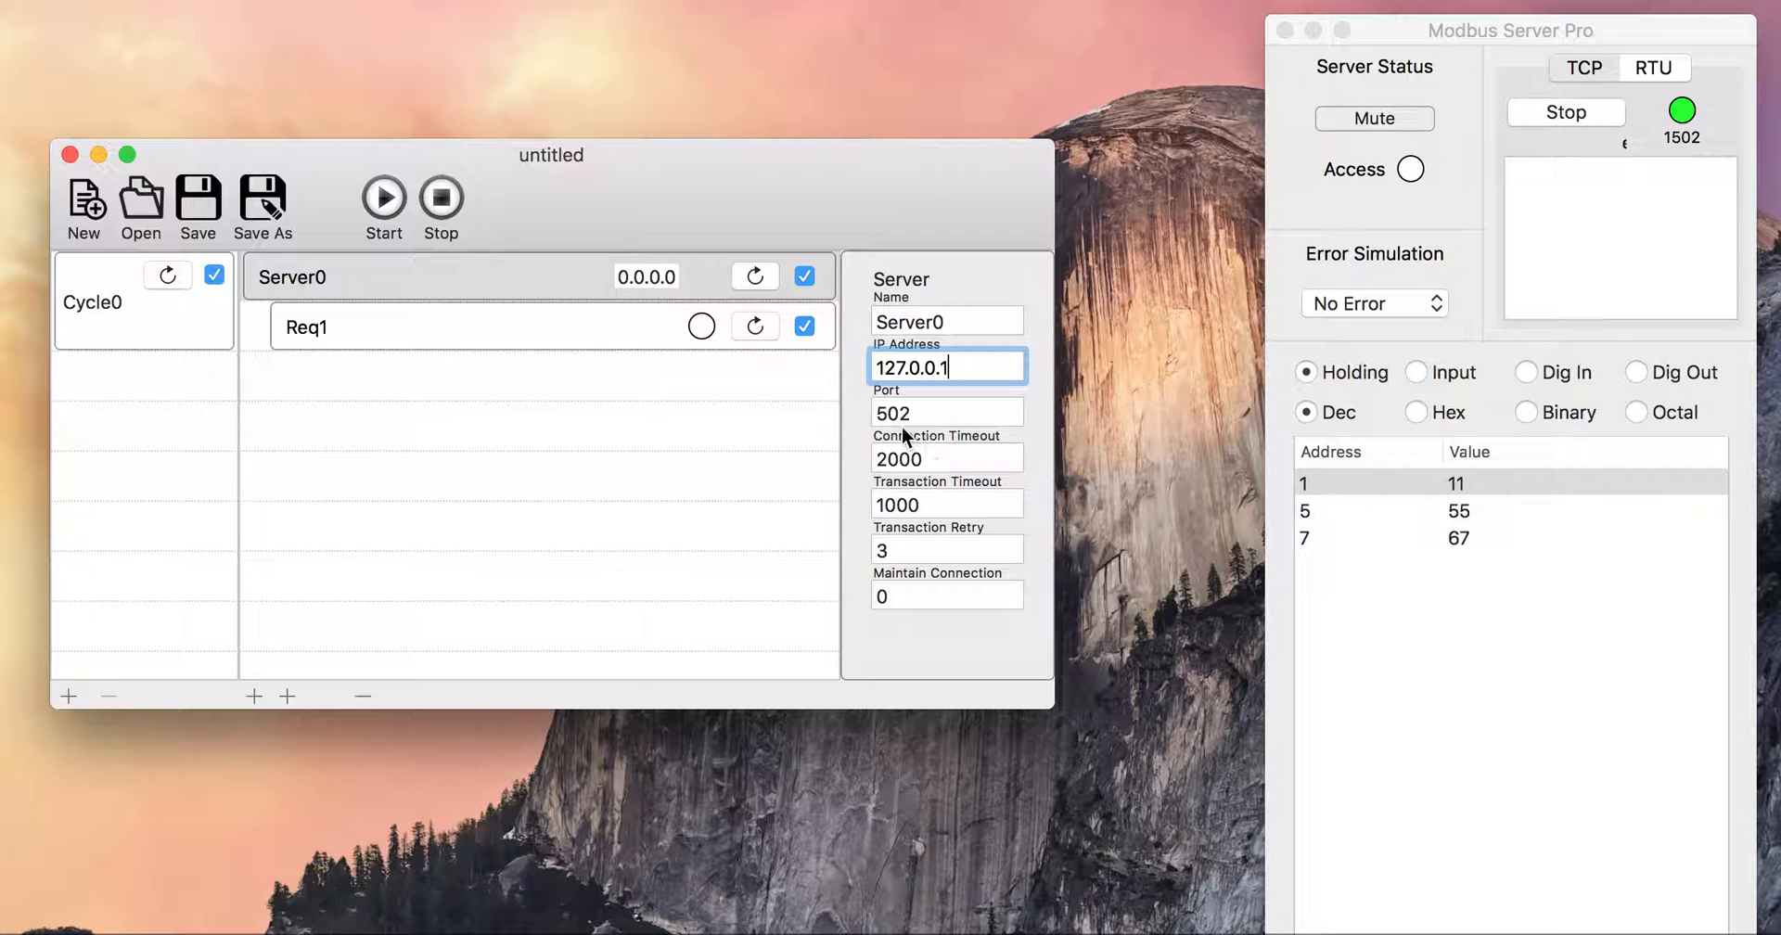
left_click(880, 411)
type("1")
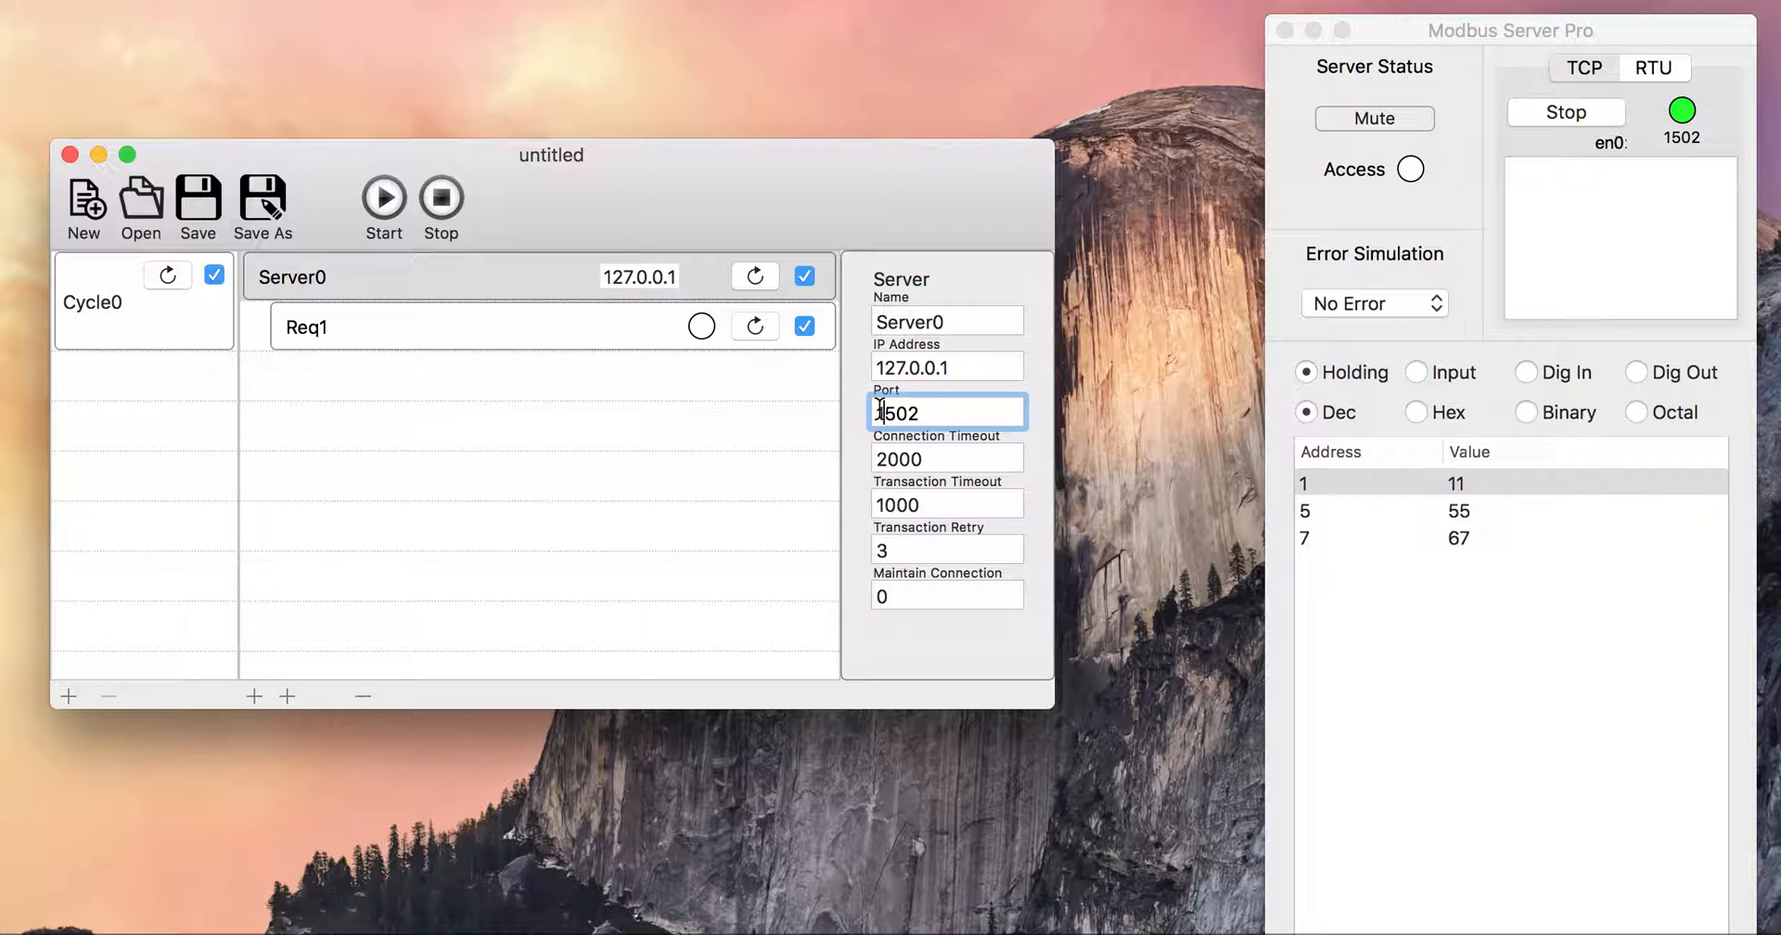
key("Return")
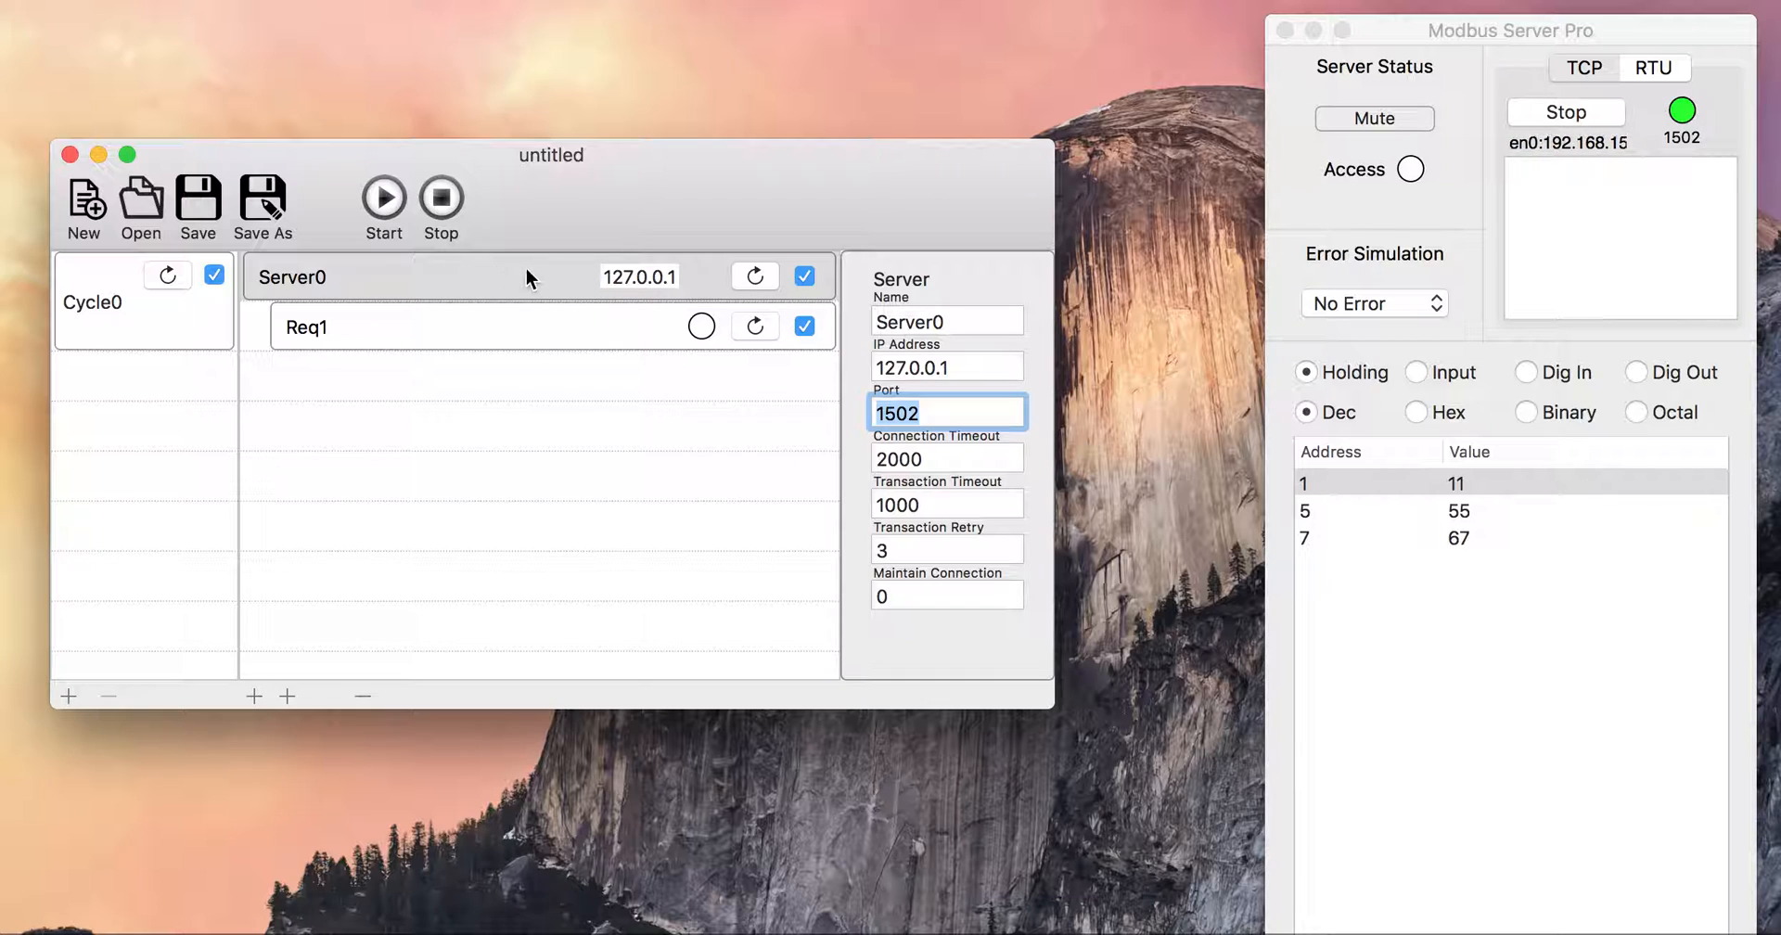
left_click(759, 275)
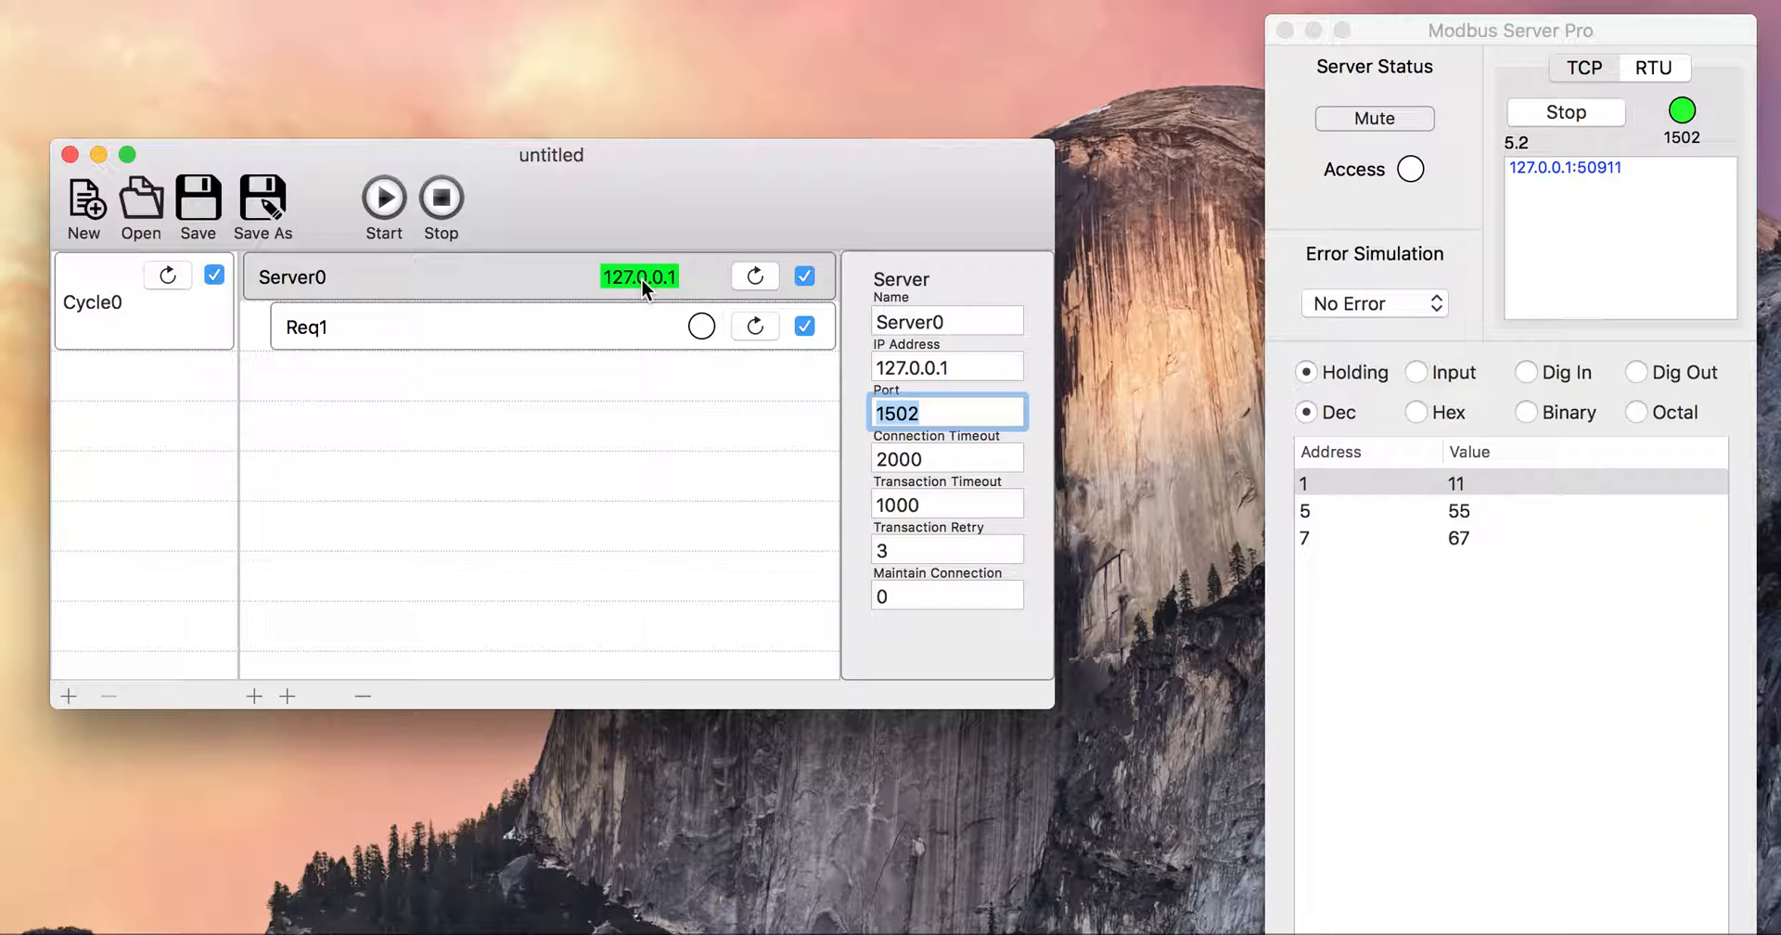
left_click(756, 276)
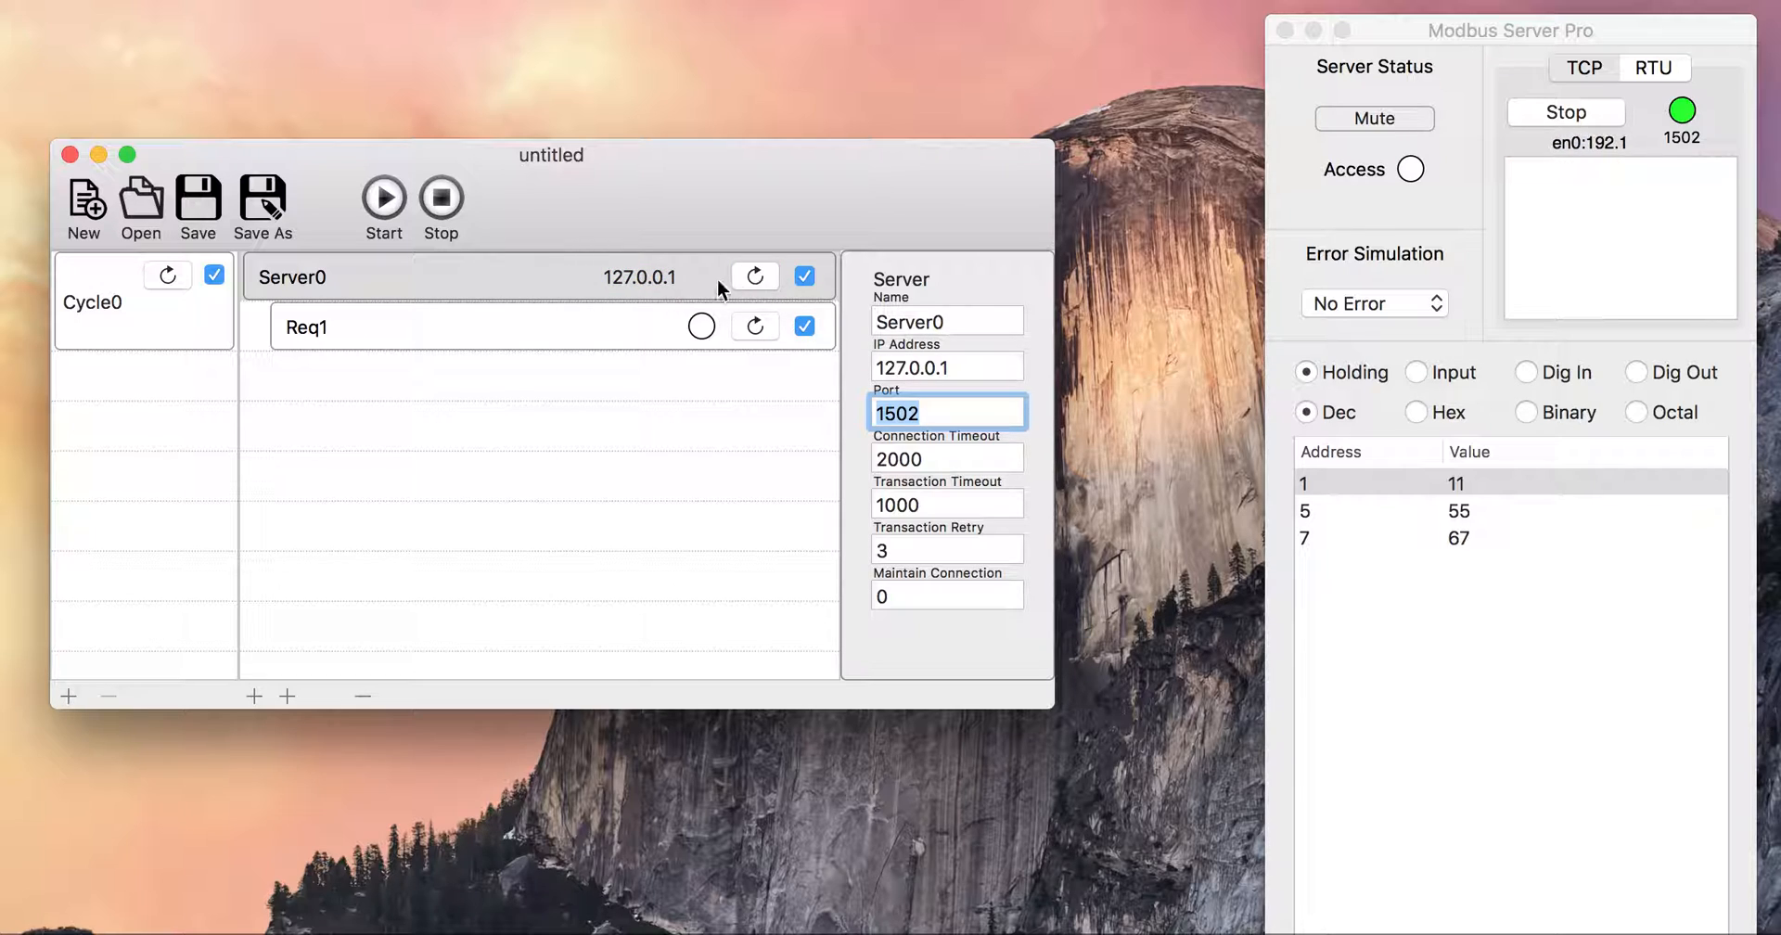
Configure Req1 as Read Holding Registers with a read data quantity of 1, and execute the request
left_click(556, 322)
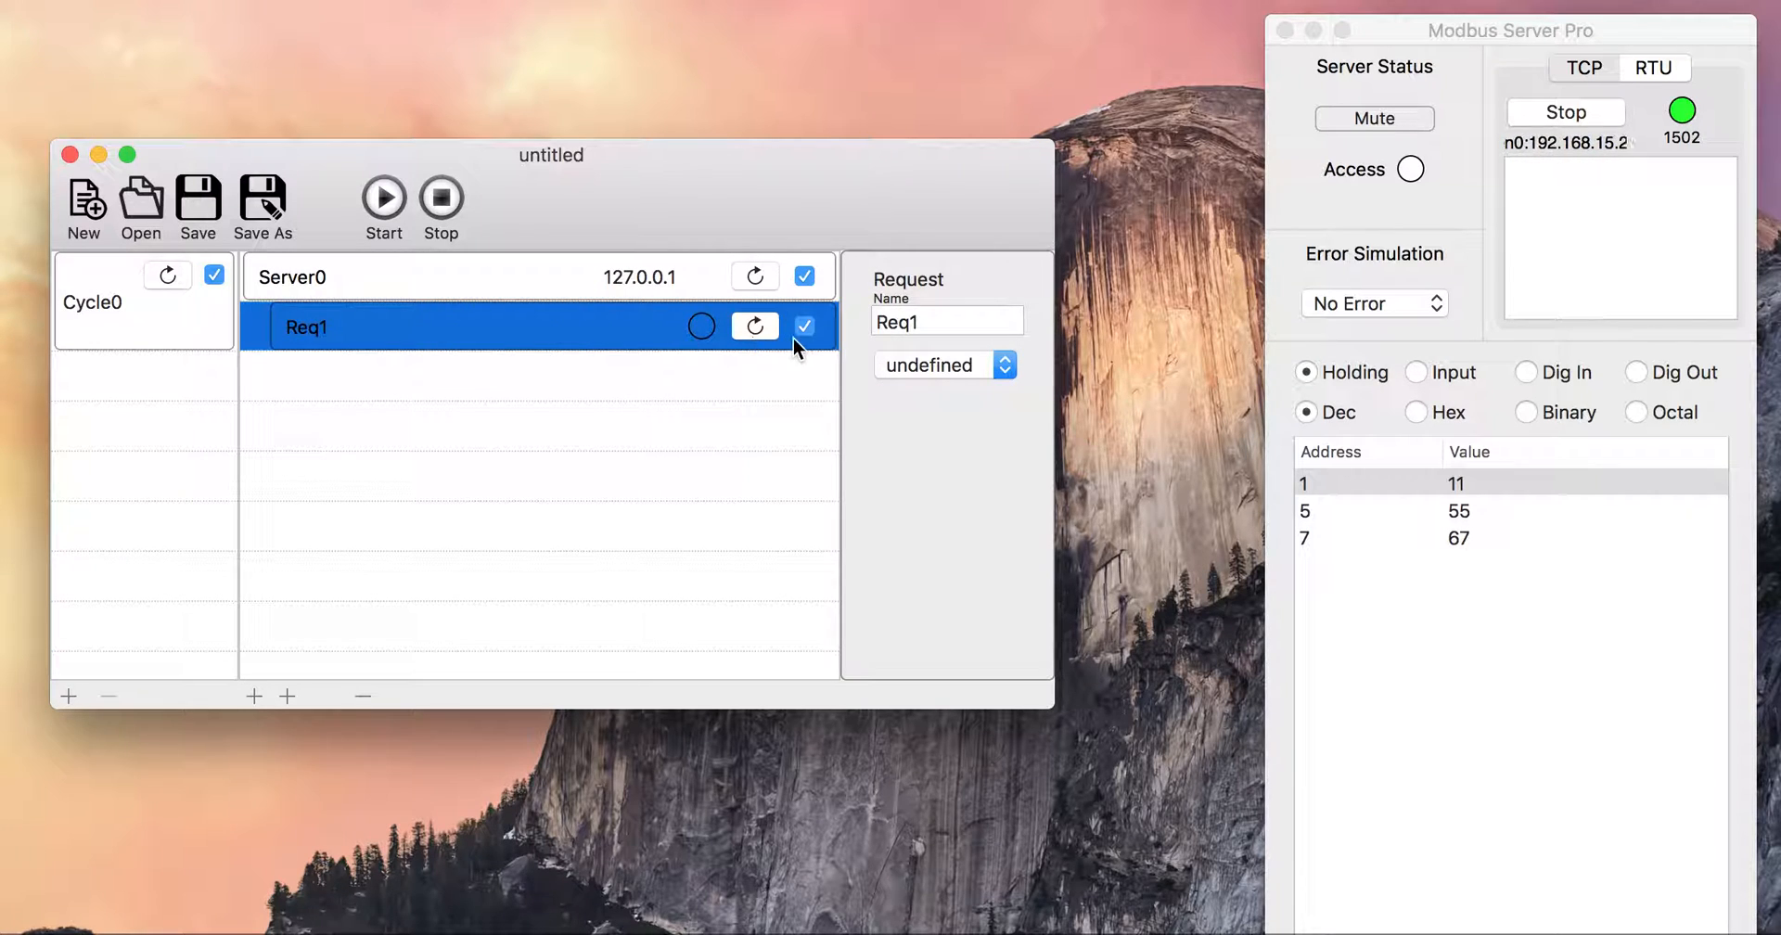
left_click(1003, 366)
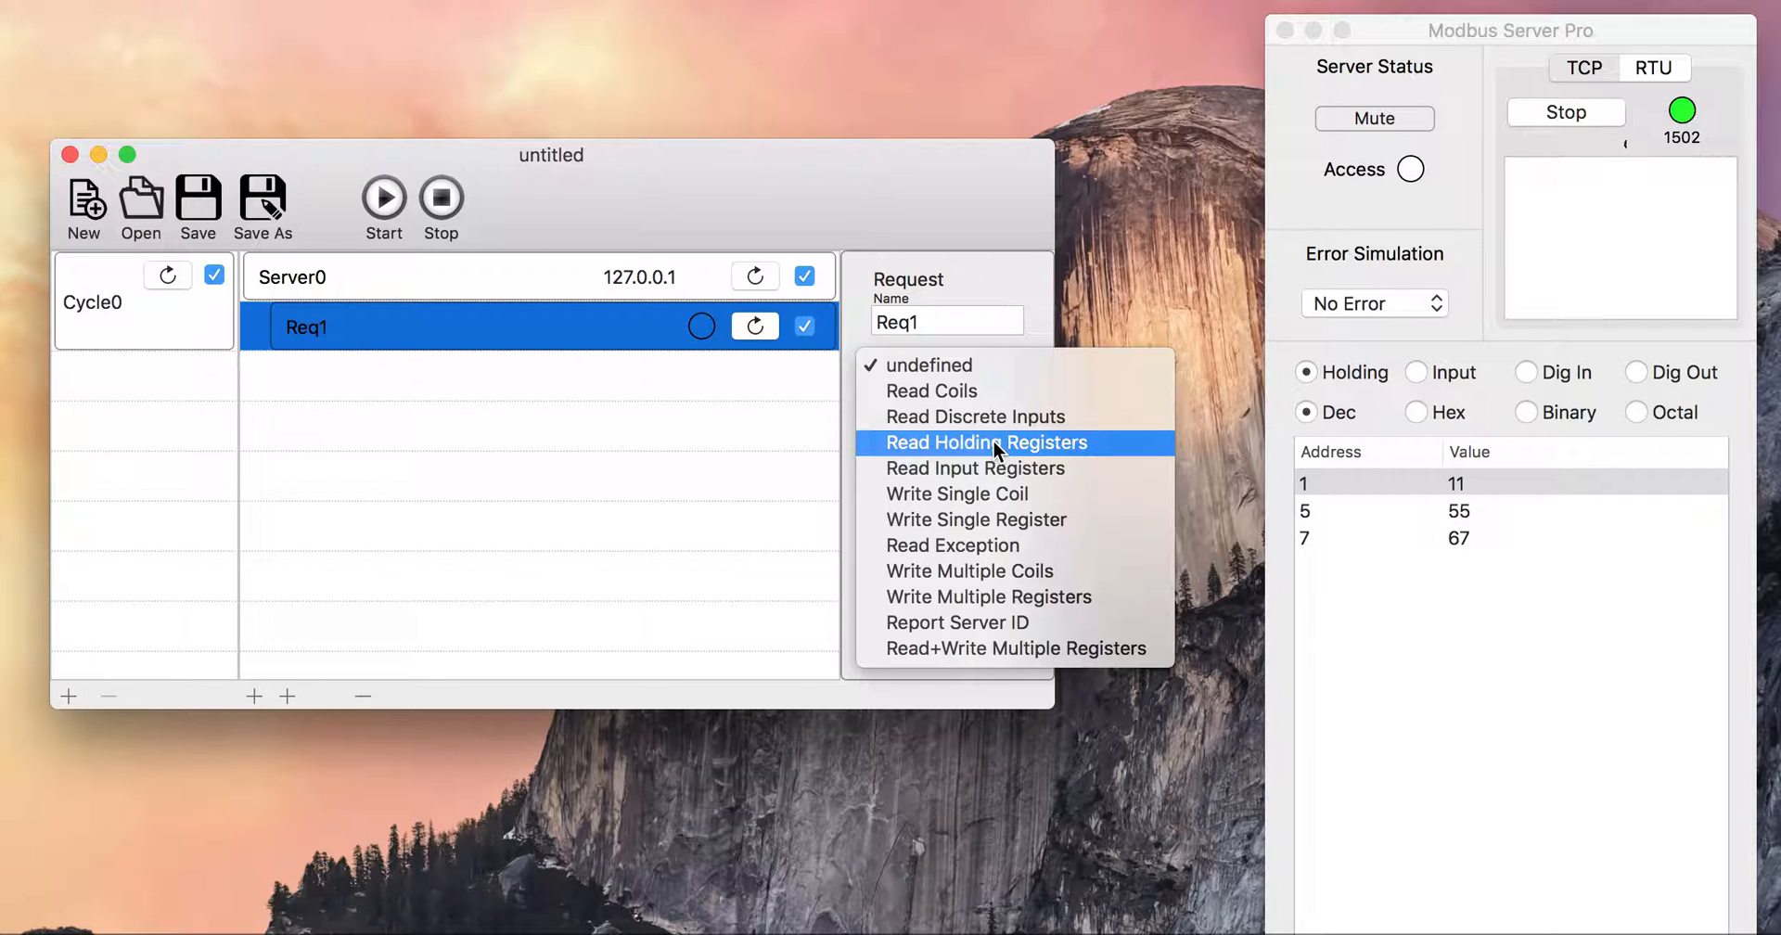
left_click(992, 440)
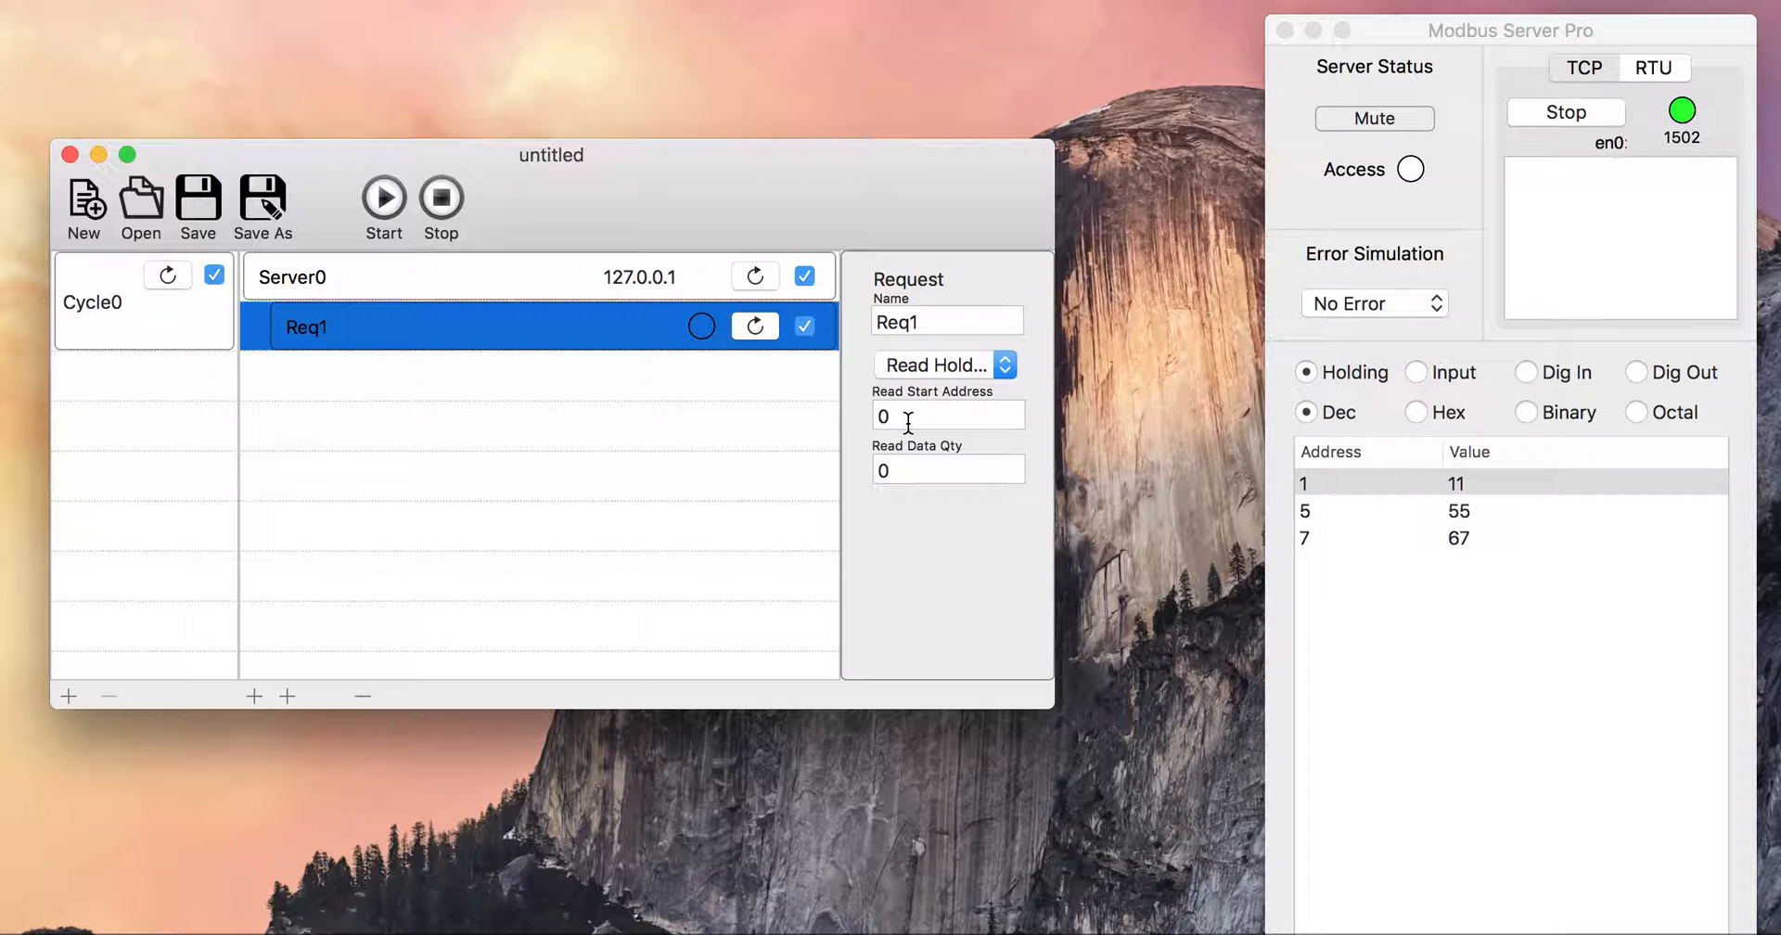
left_click(893, 469)
left_click_drag(894, 469, 860, 473)
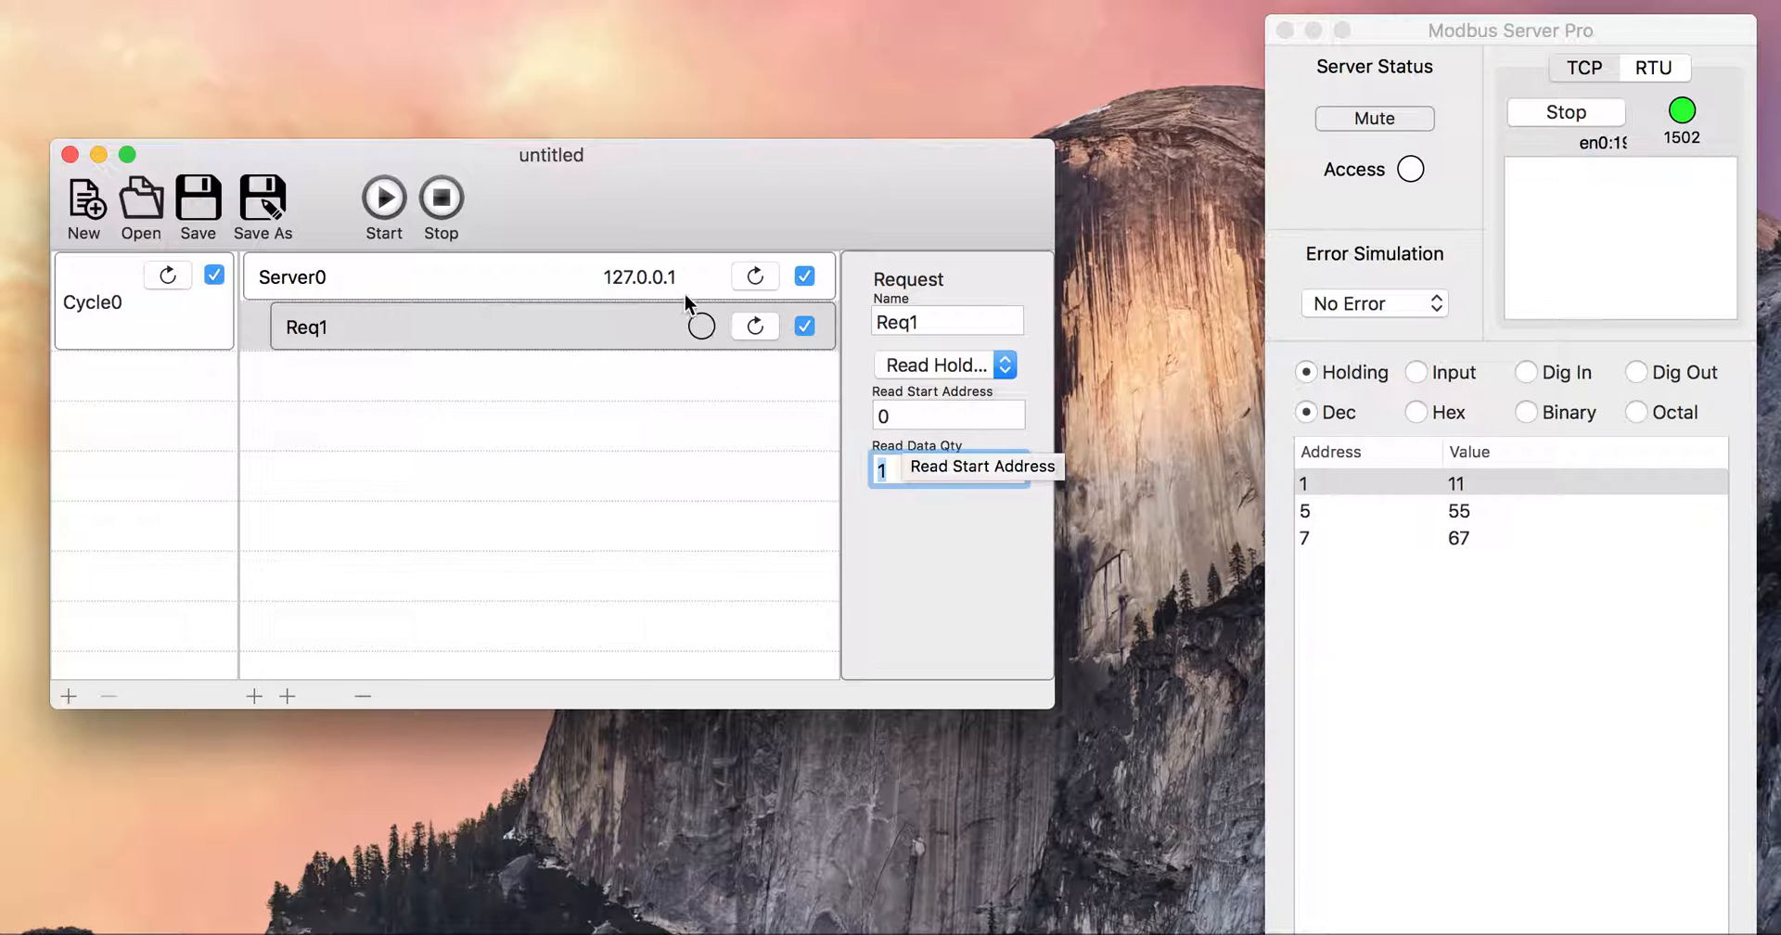
left_click(756, 325)
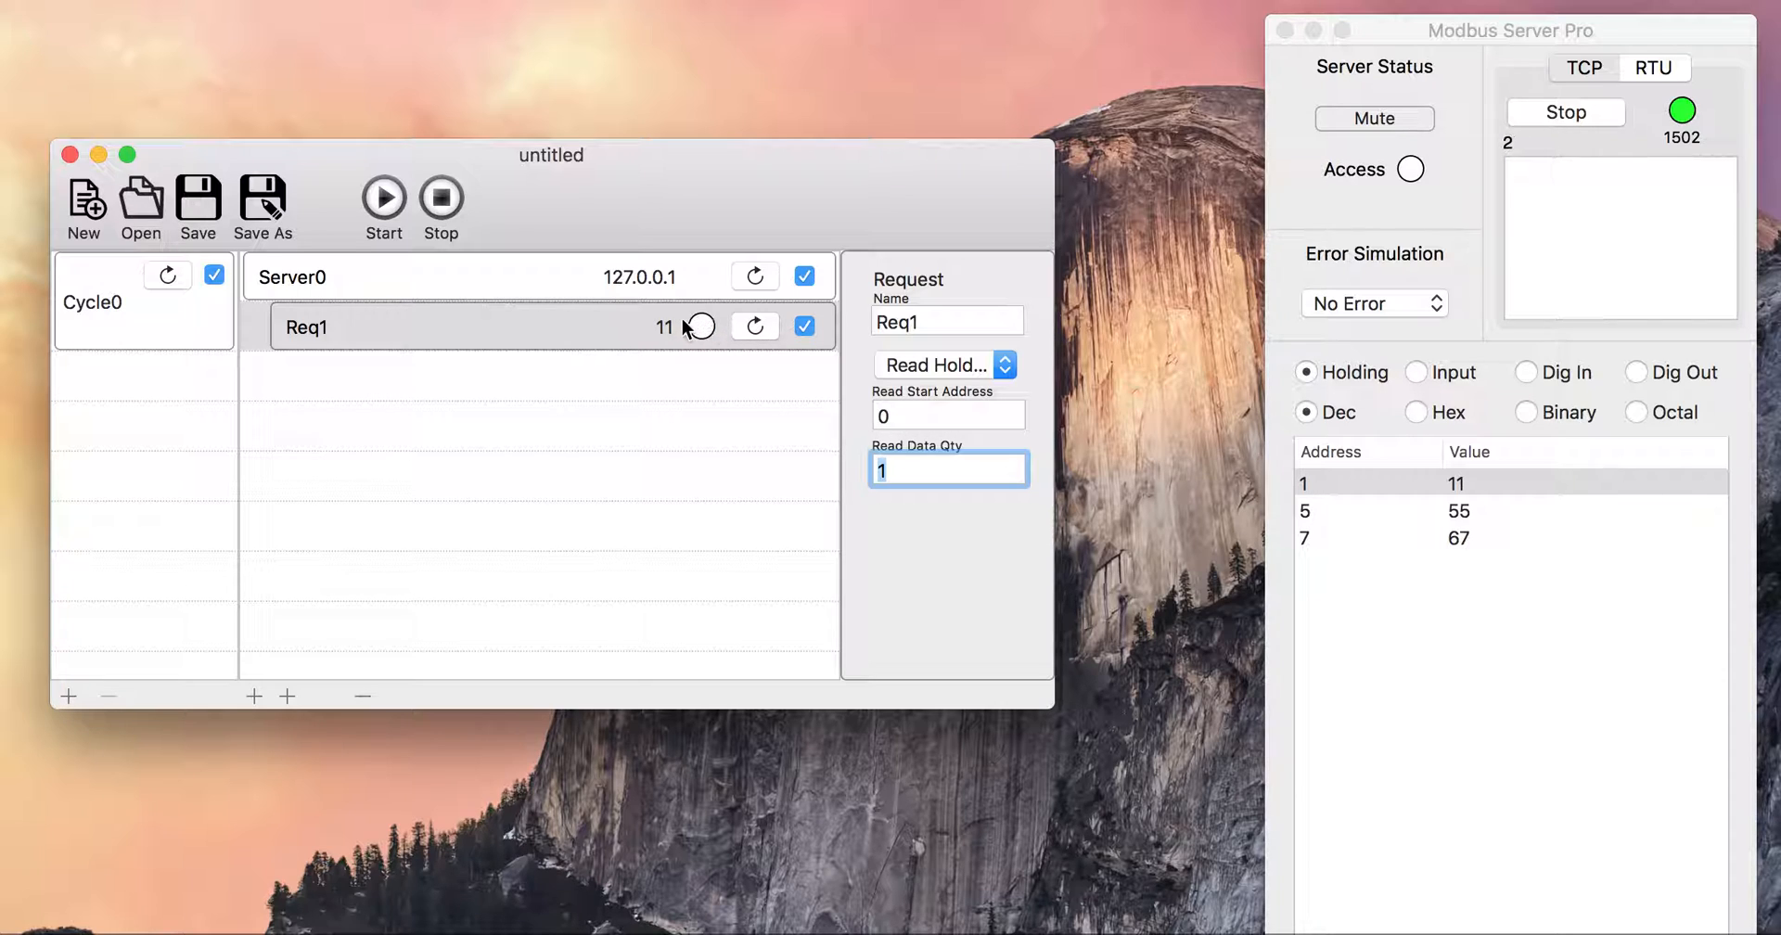
left_click(755, 326)
Set Cycle0's cycle time to 2000, and start and stop a cyclic polling run
left_click(165, 310)
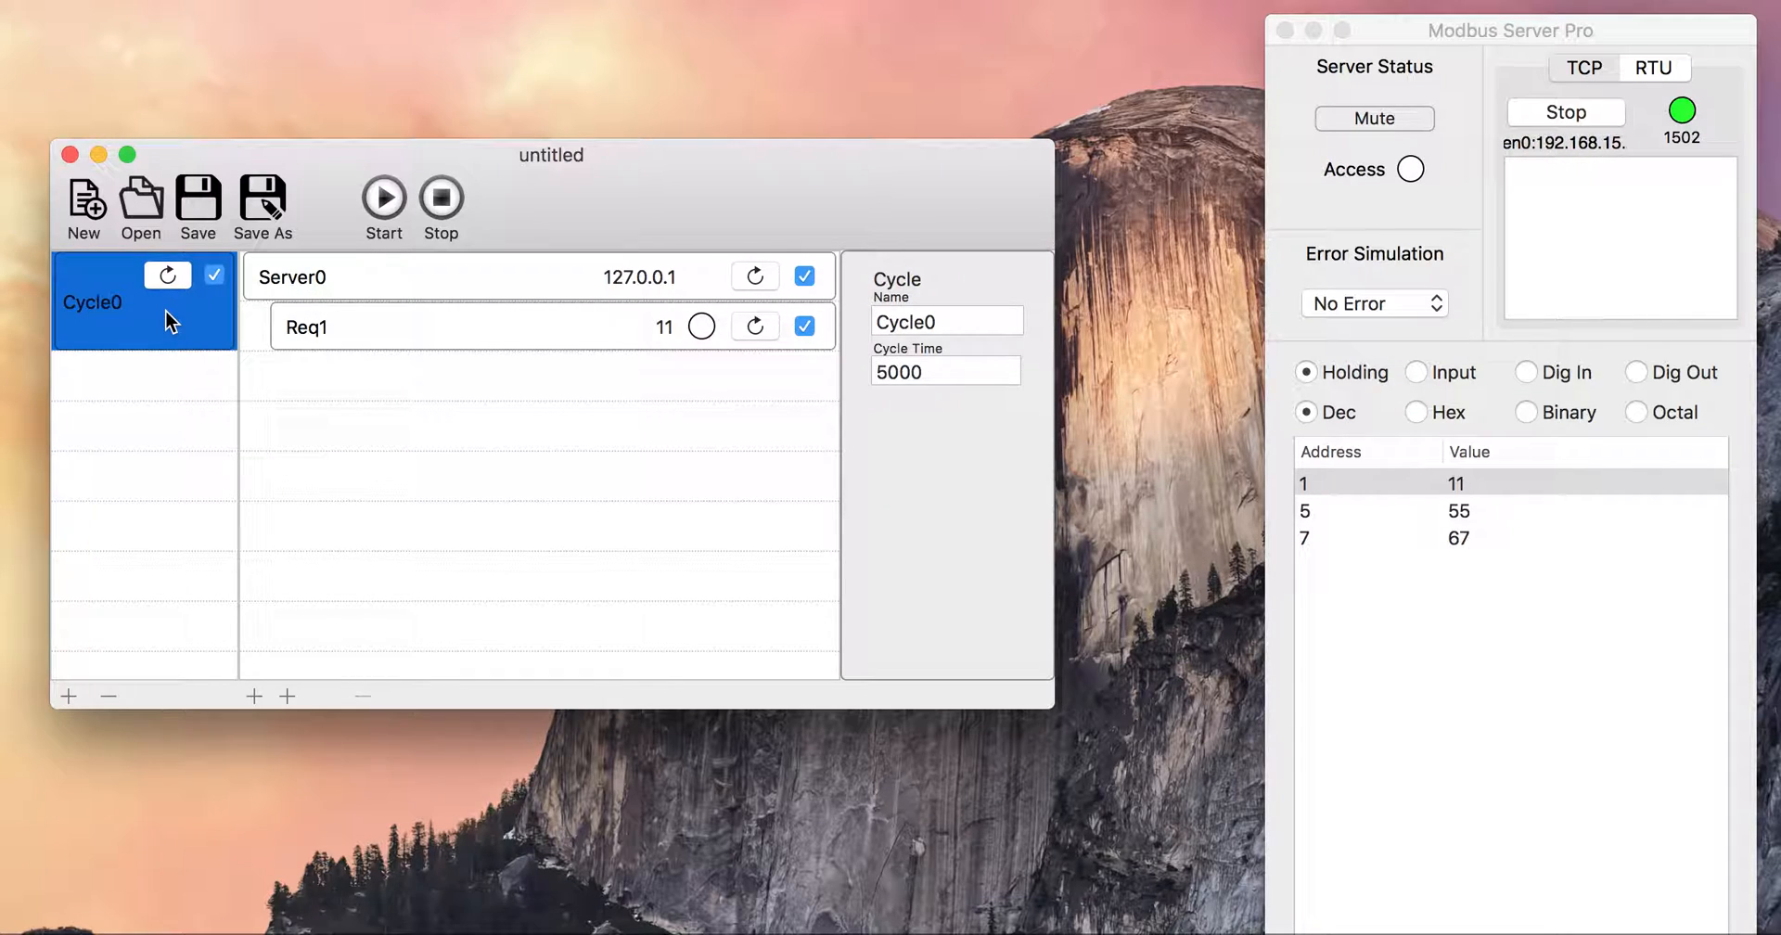
left_click(886, 376)
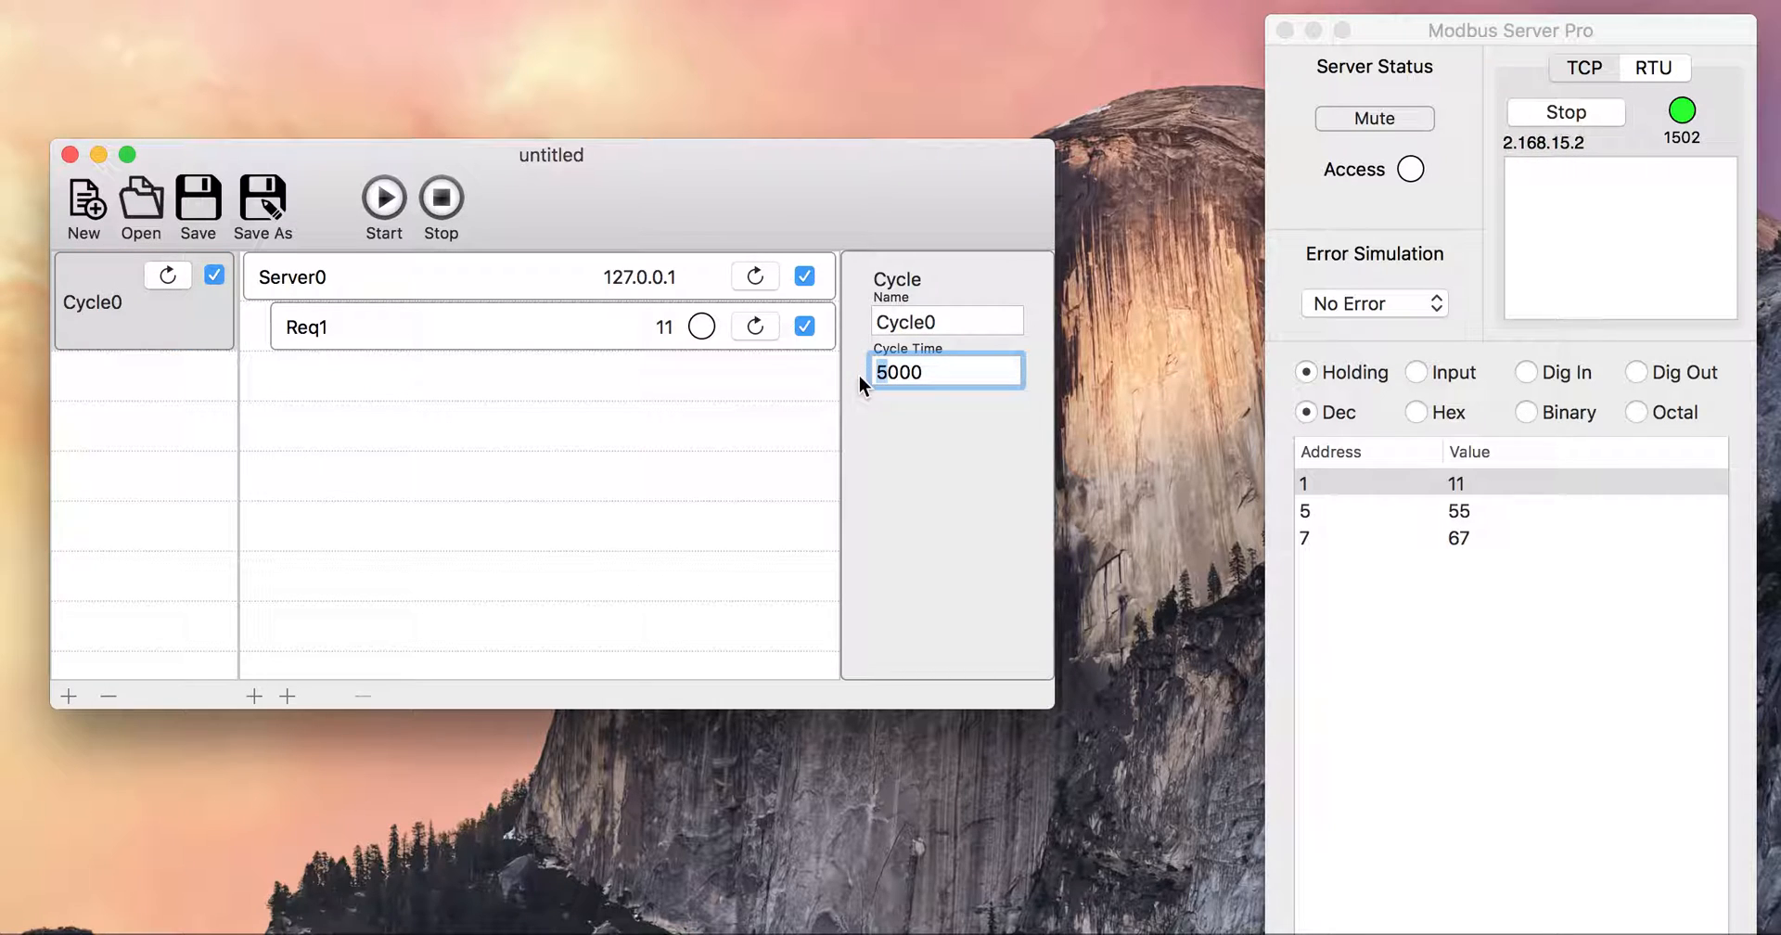
type("3")
key("Return")
left_click(888, 373)
key("BackSpace")
type("2")
key("Return")
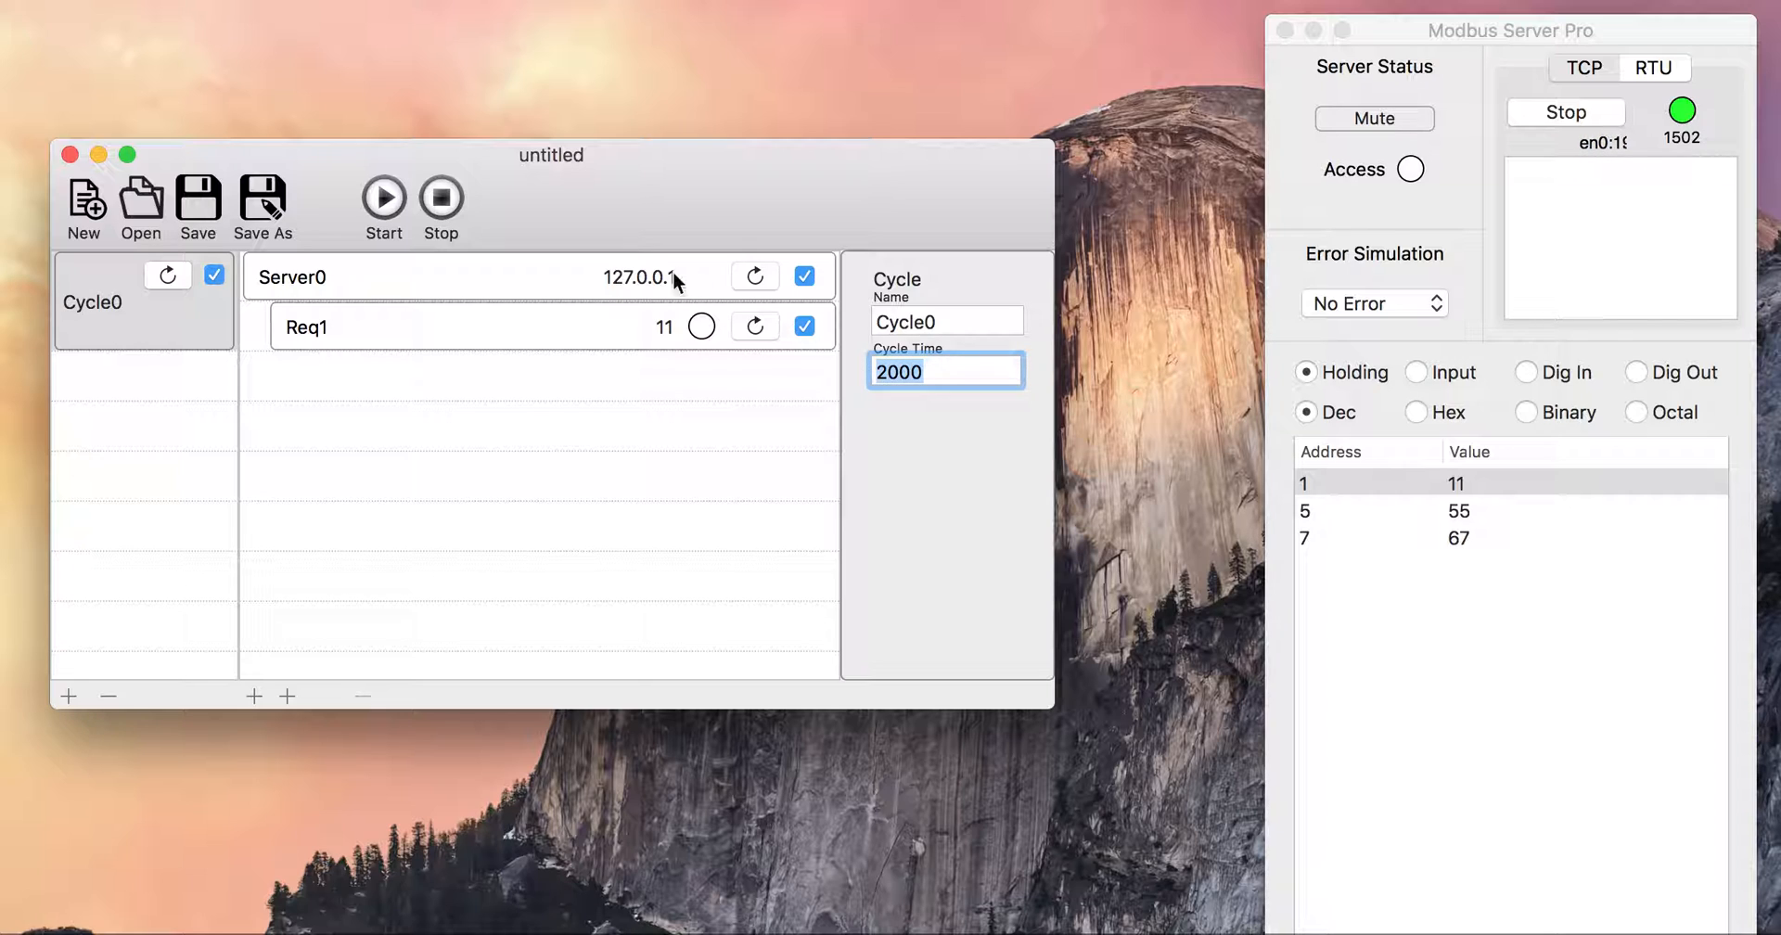
left_click(386, 198)
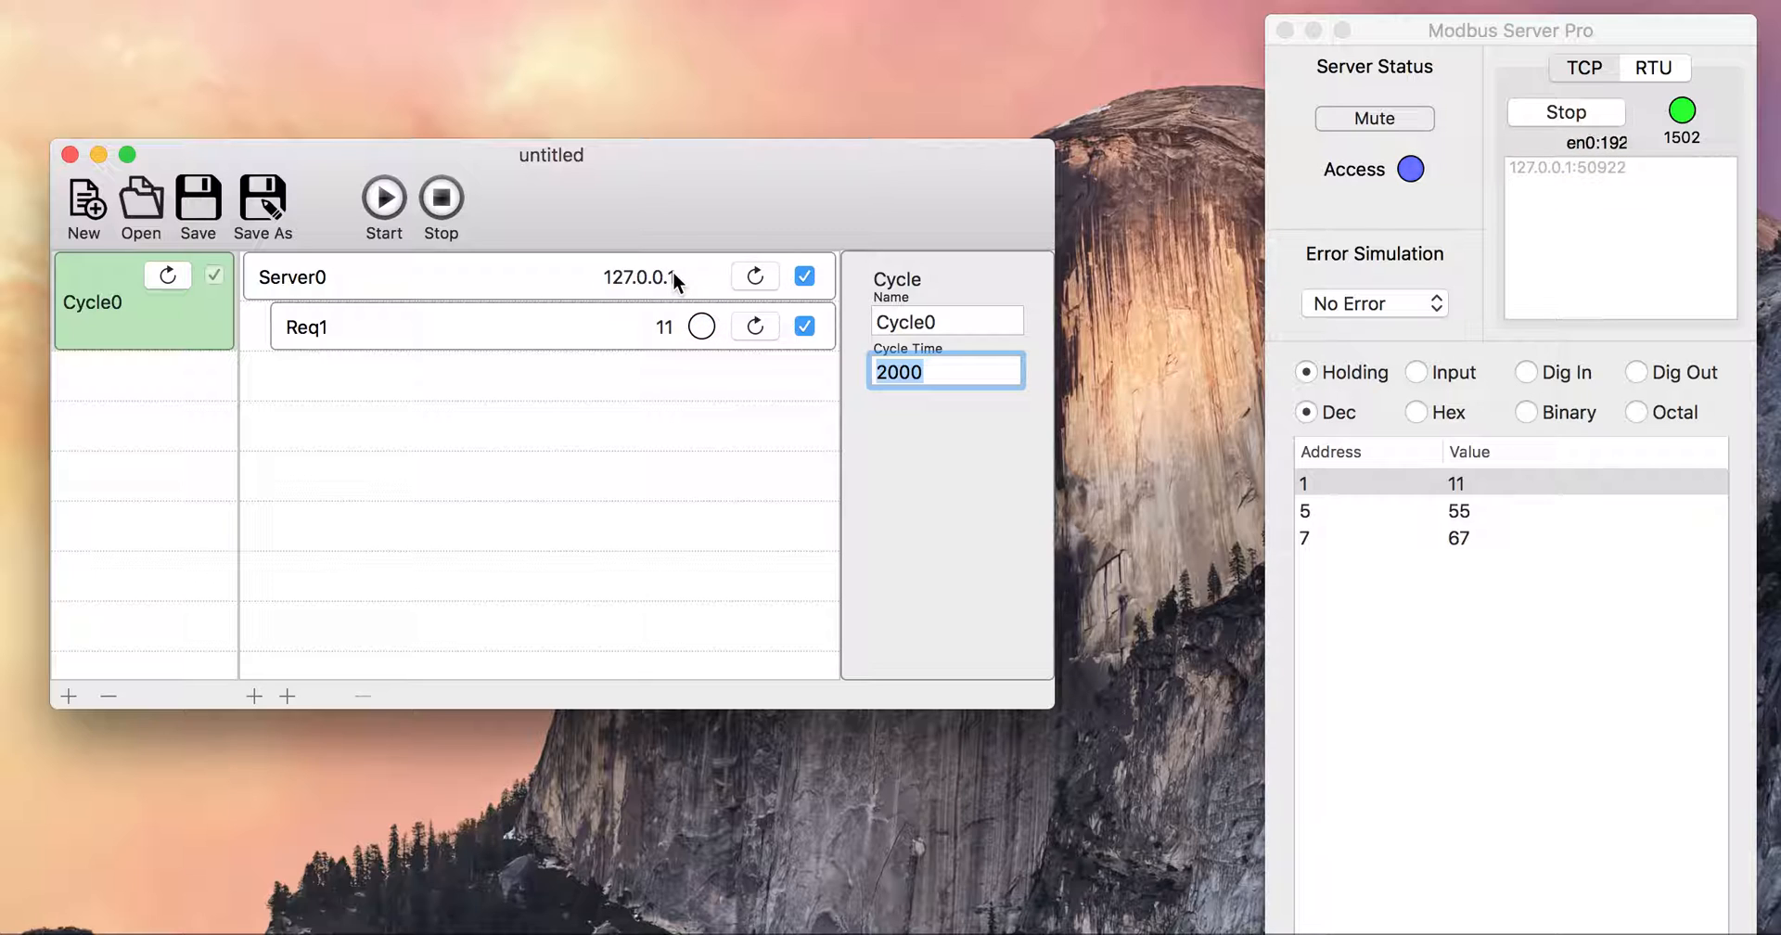
left_click(442, 199)
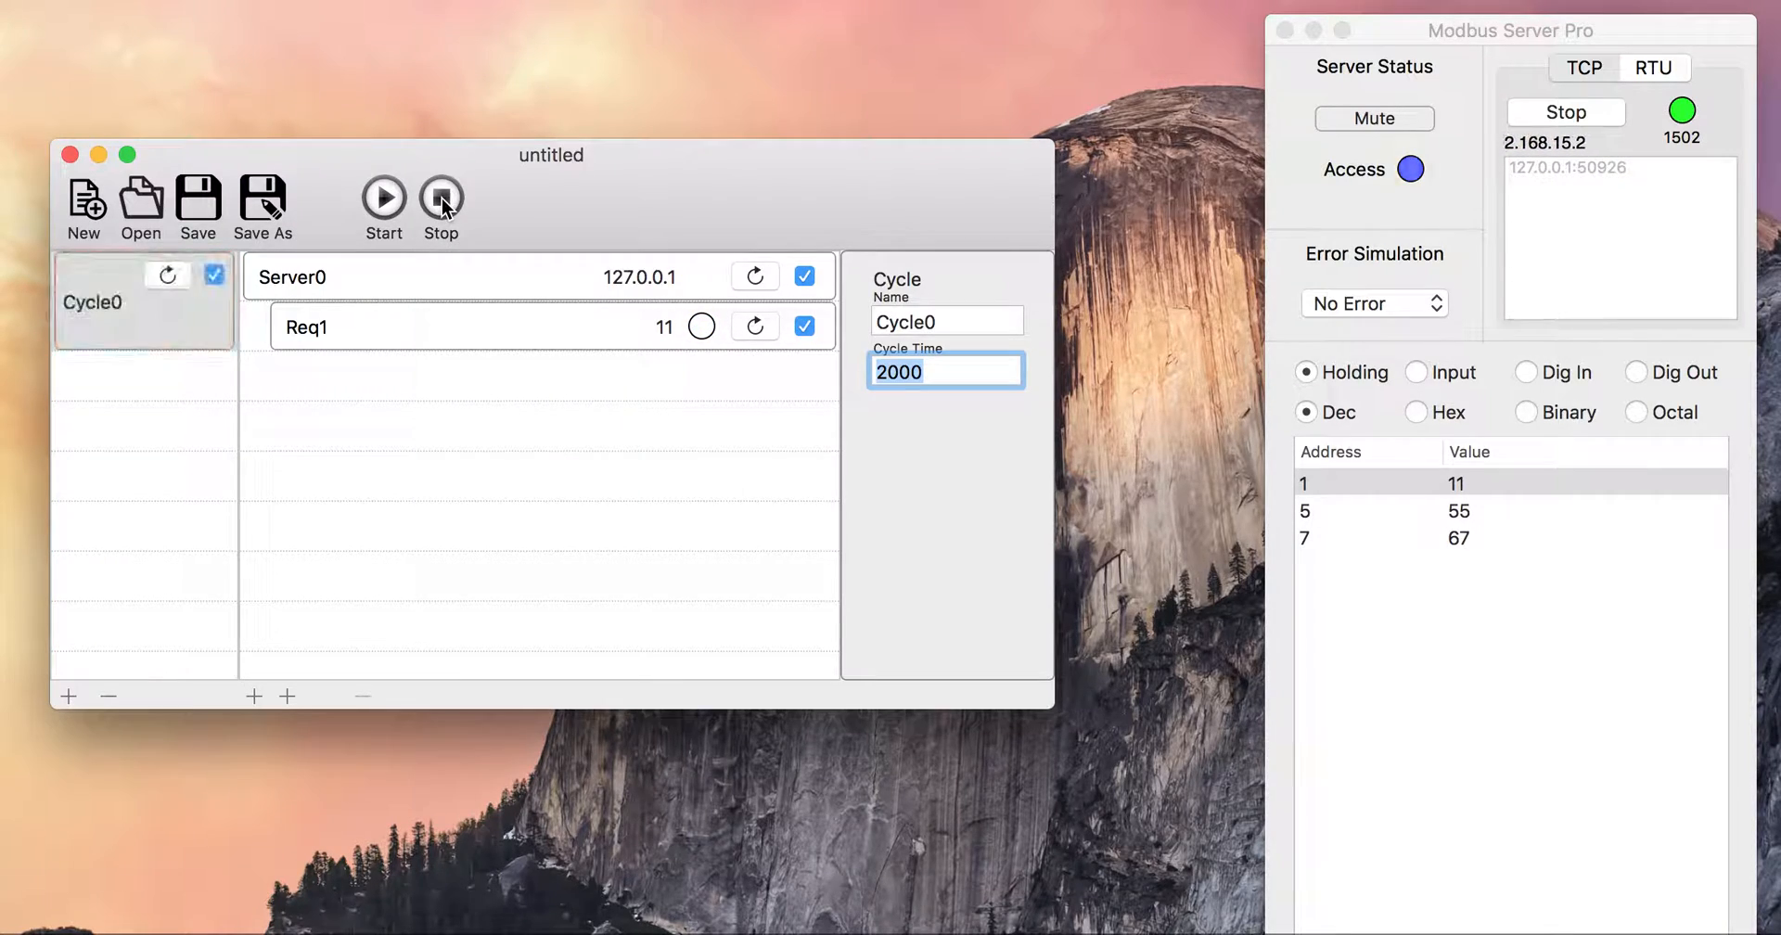
Set Server0's Maintain Connection value to 3000, and try it in a cyclic run that is stopped again
left_click(489, 275)
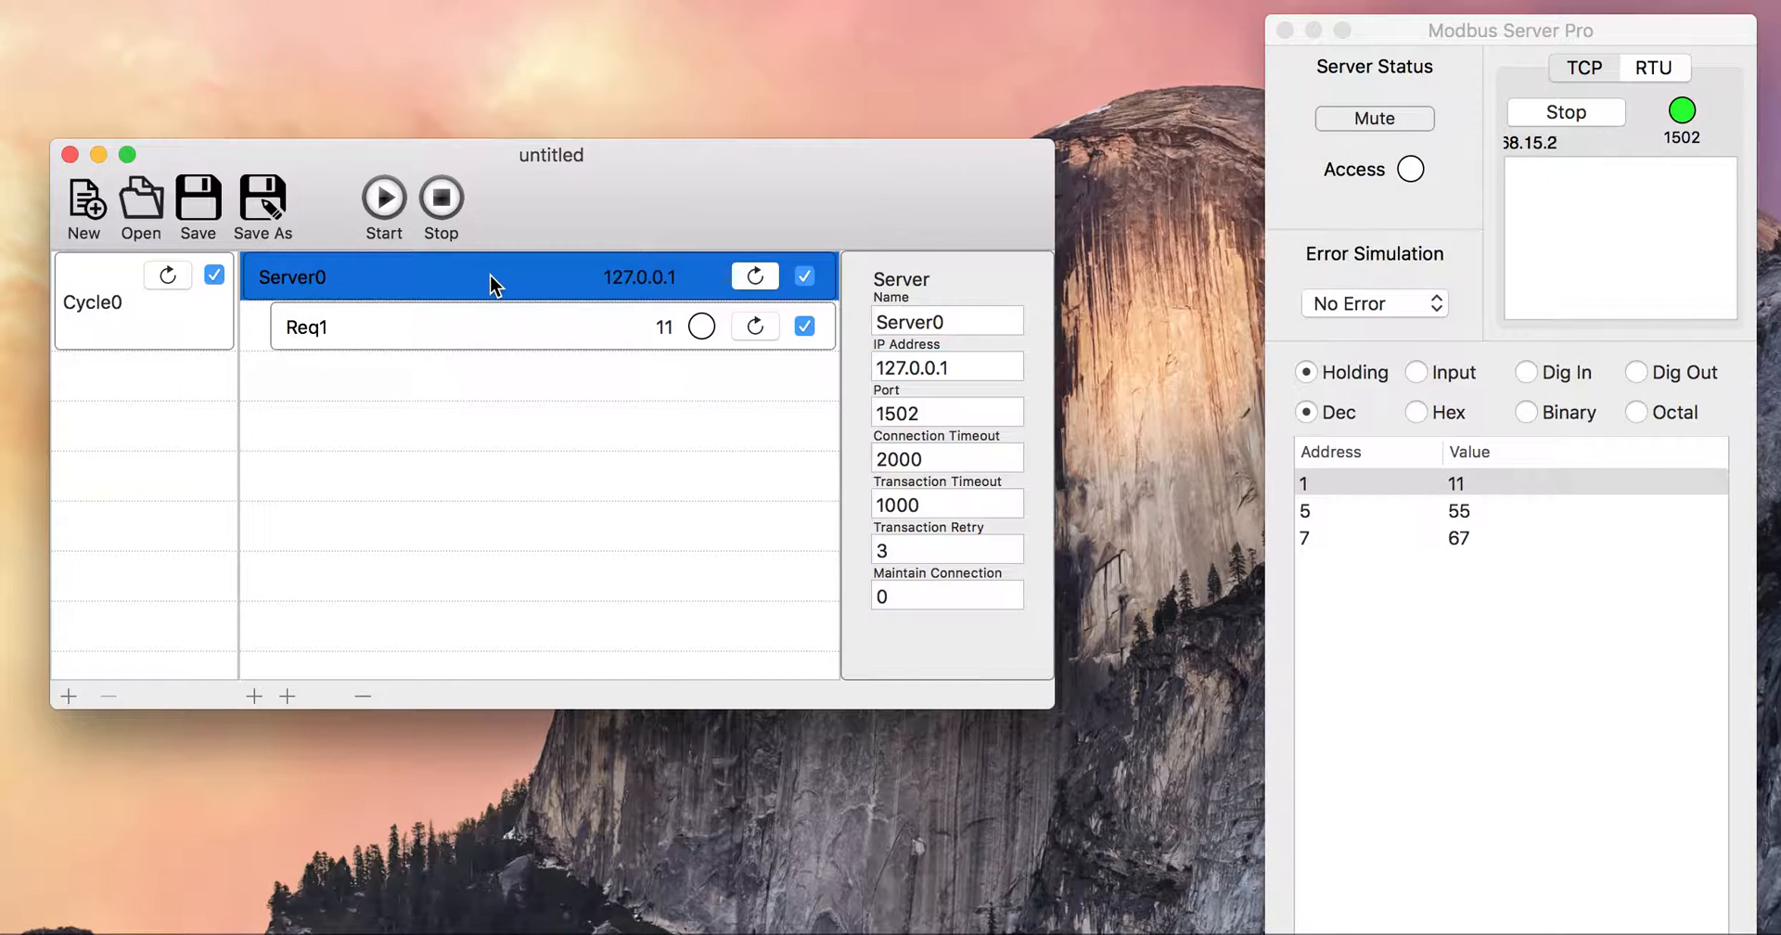
left_click(931, 595)
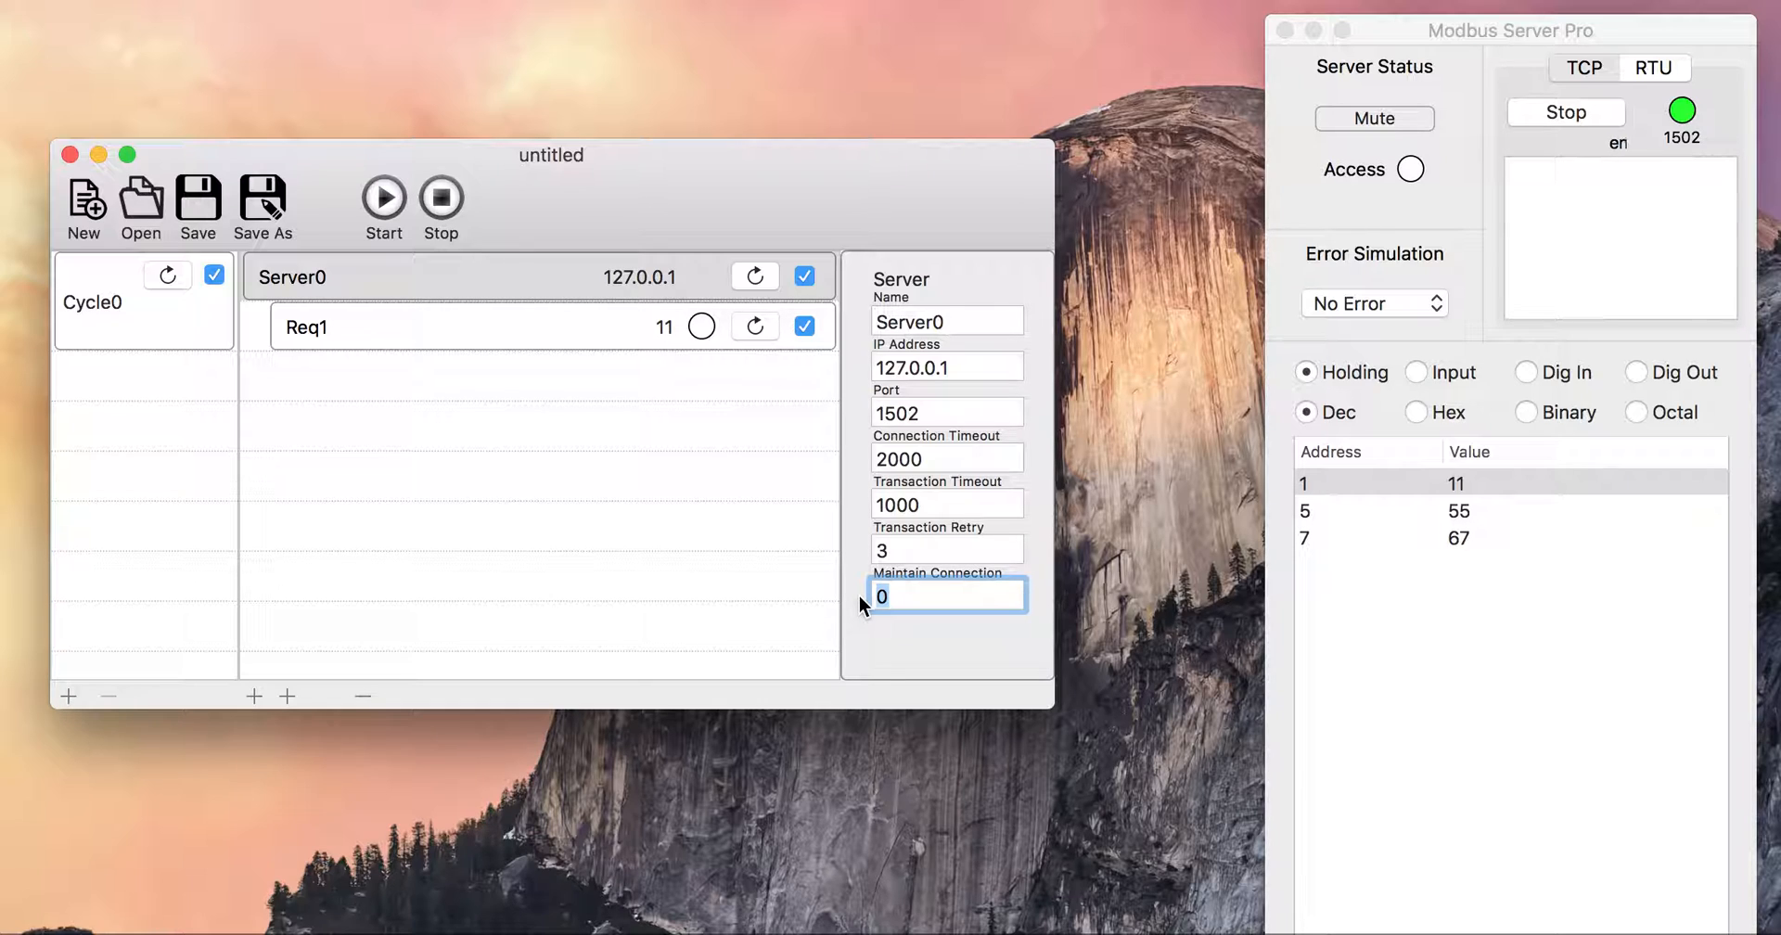
type("3000")
key("Return")
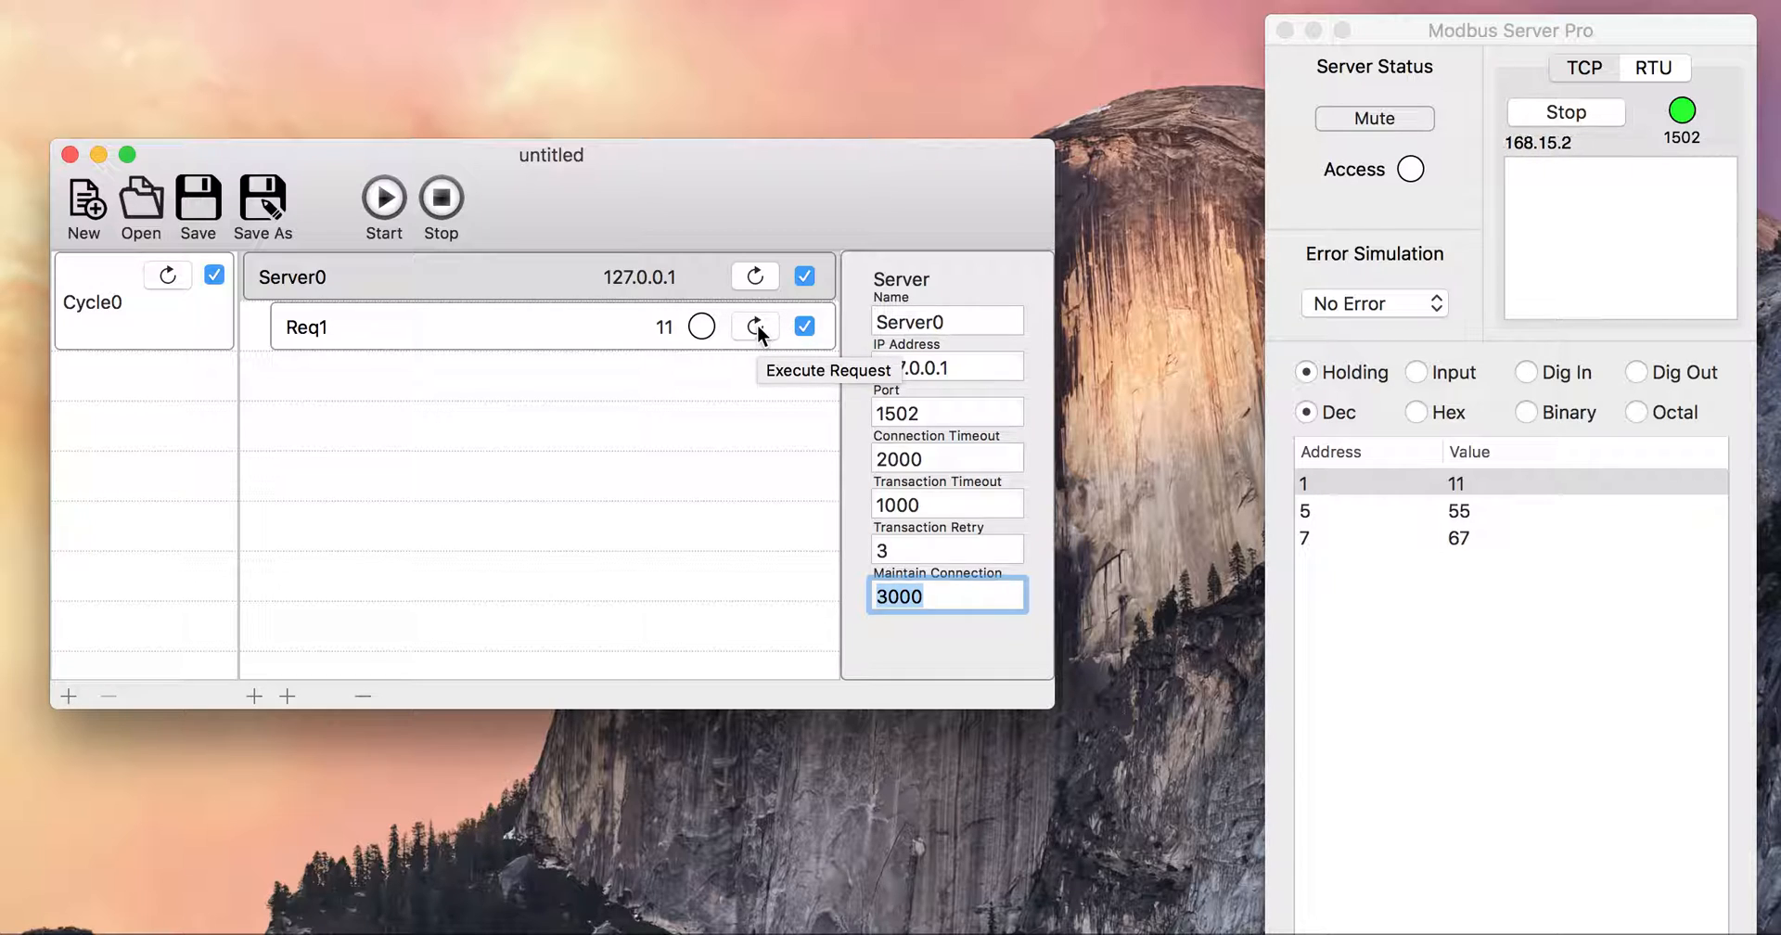
left_click(390, 186)
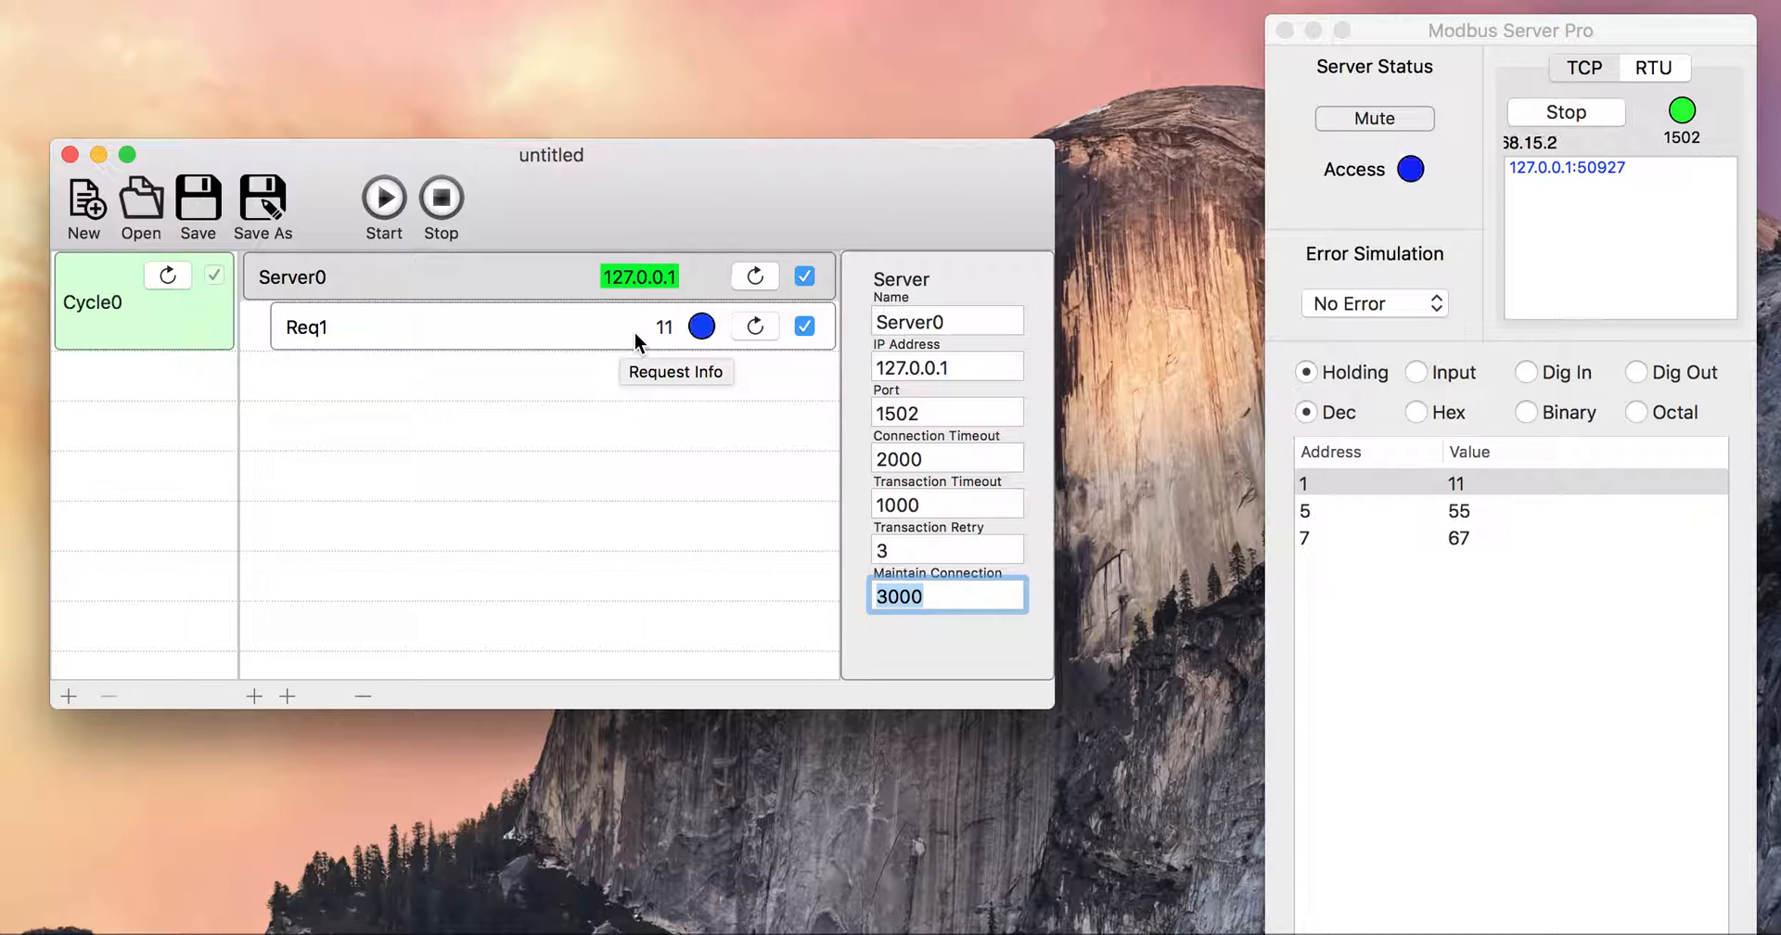
left_click(443, 197)
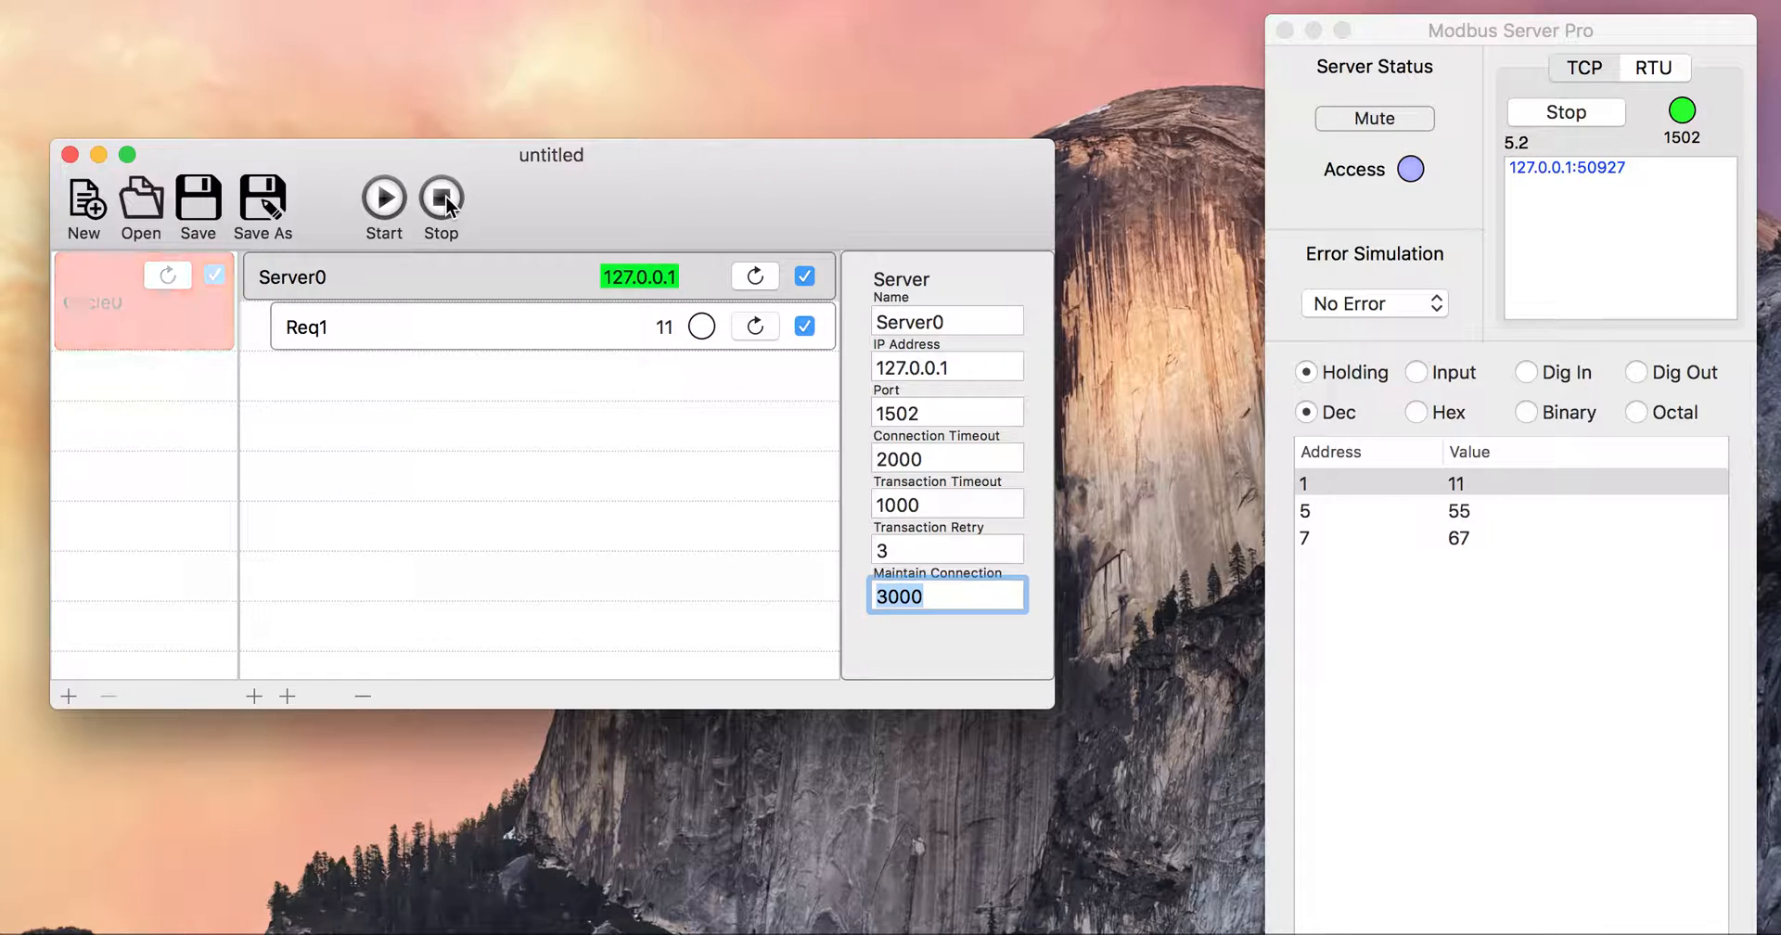
Add a second request under Server0 and set its function to Read Holding Registers
left_click(391, 336)
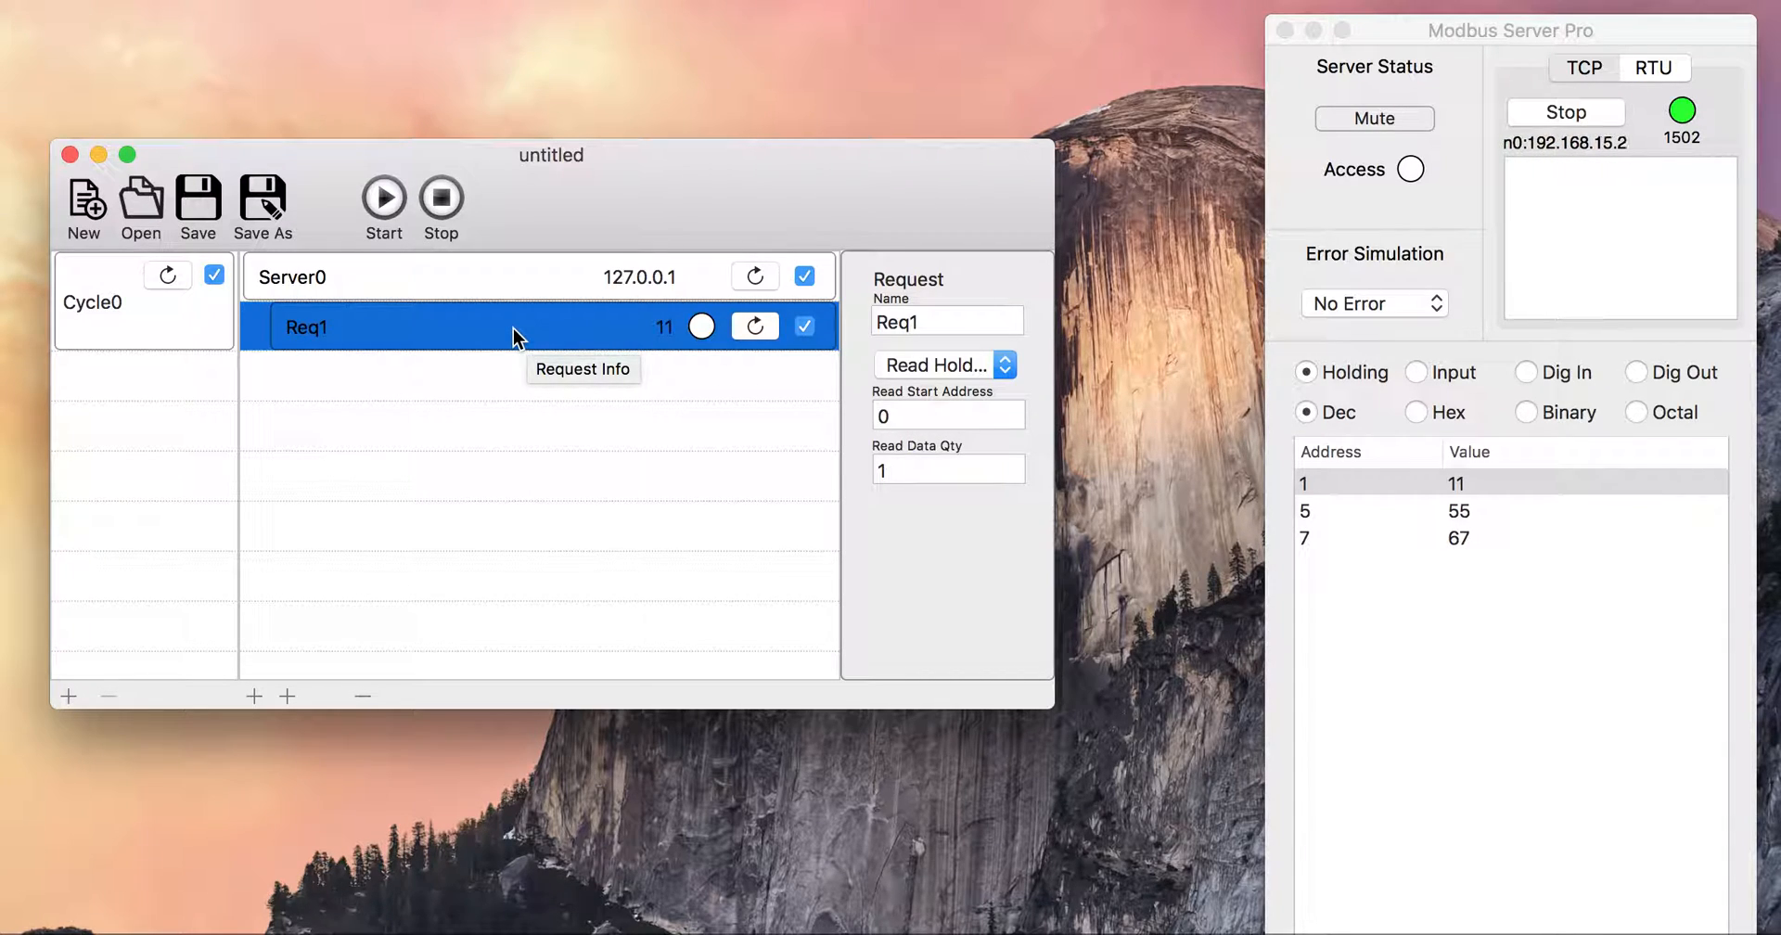
left_click(287, 696)
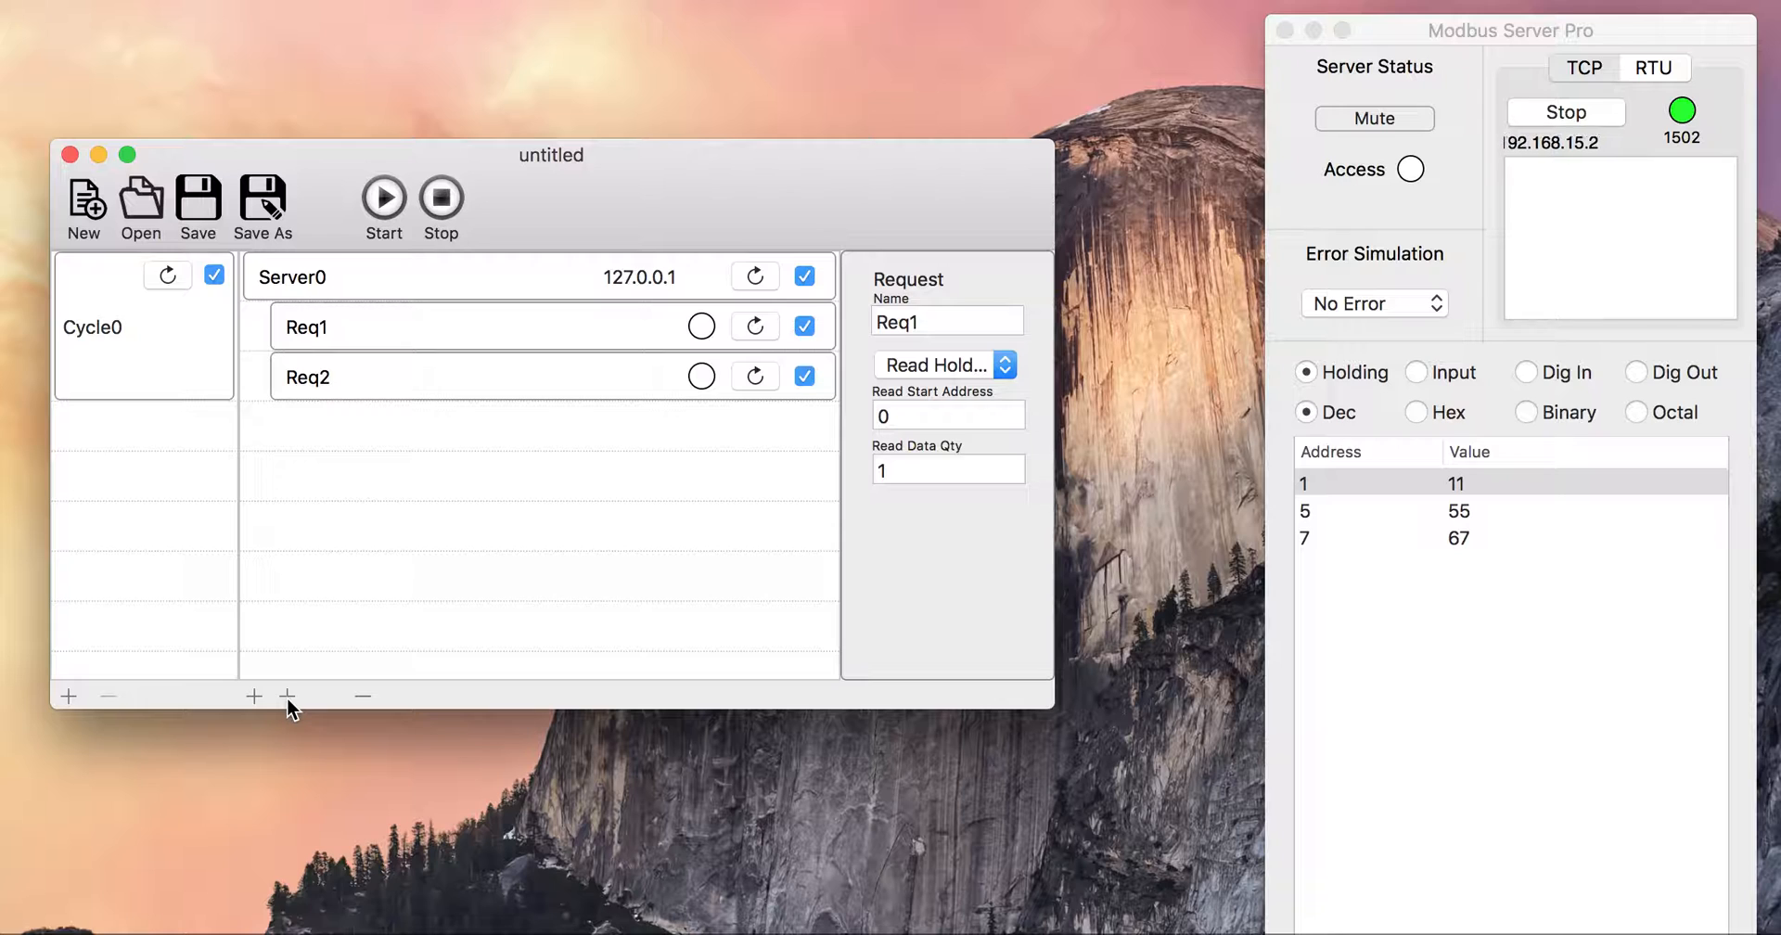
left_click(449, 380)
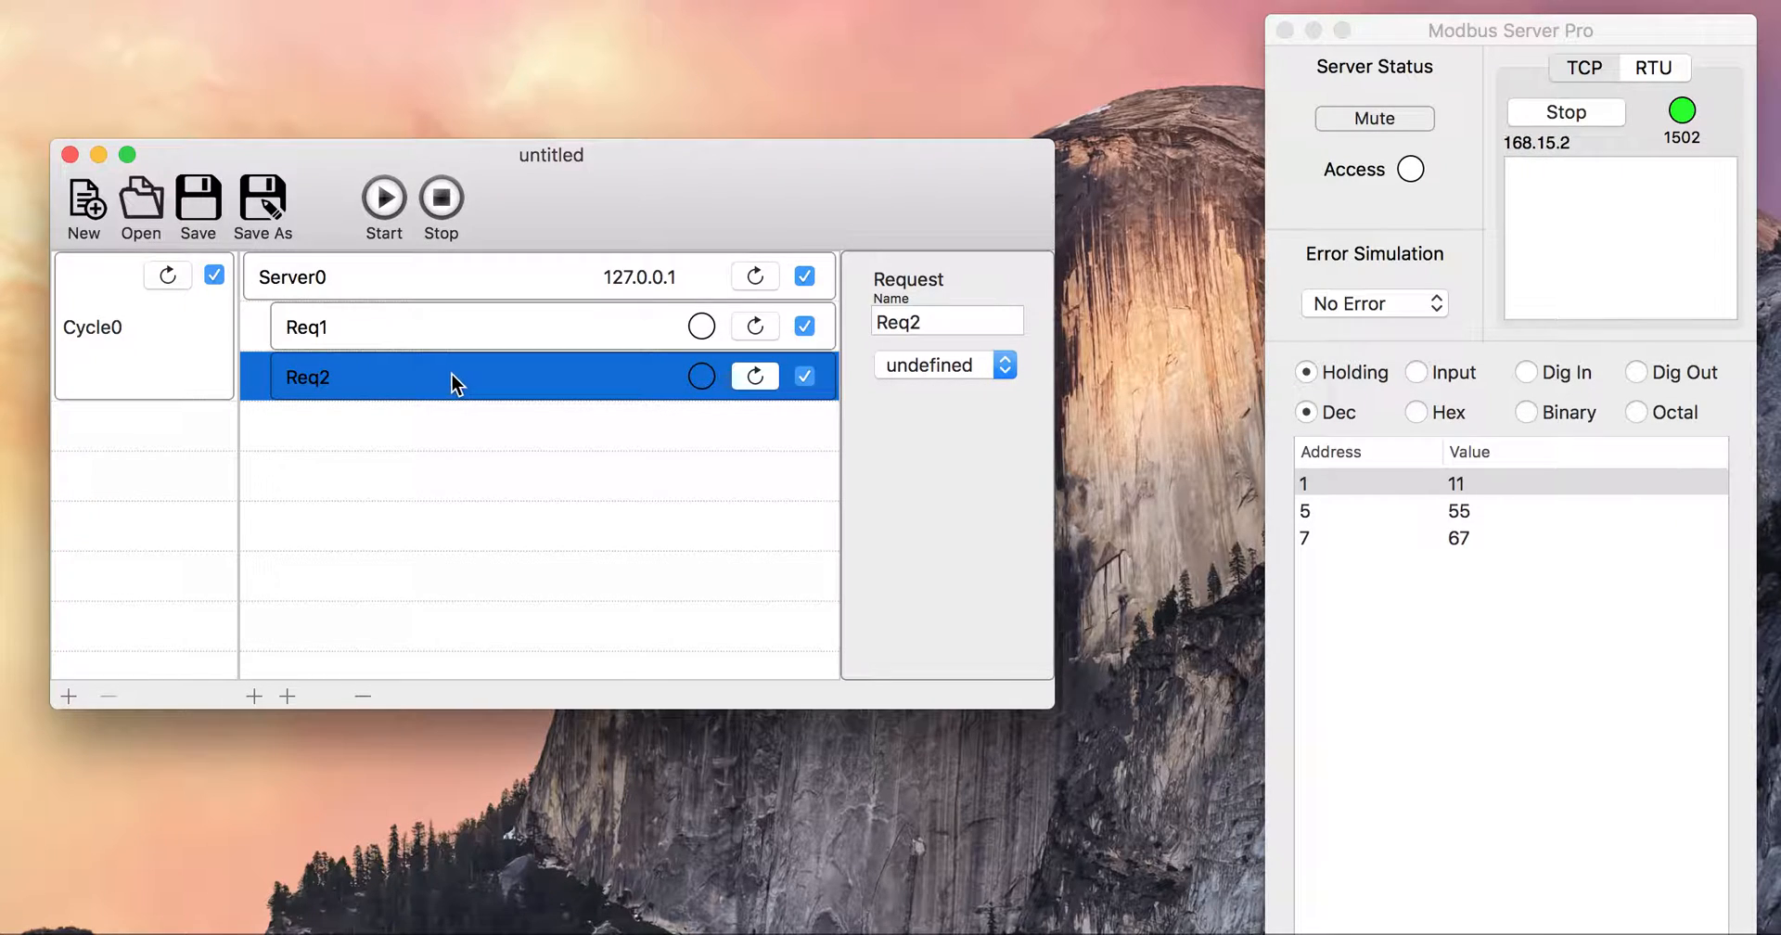
left_click(1008, 362)
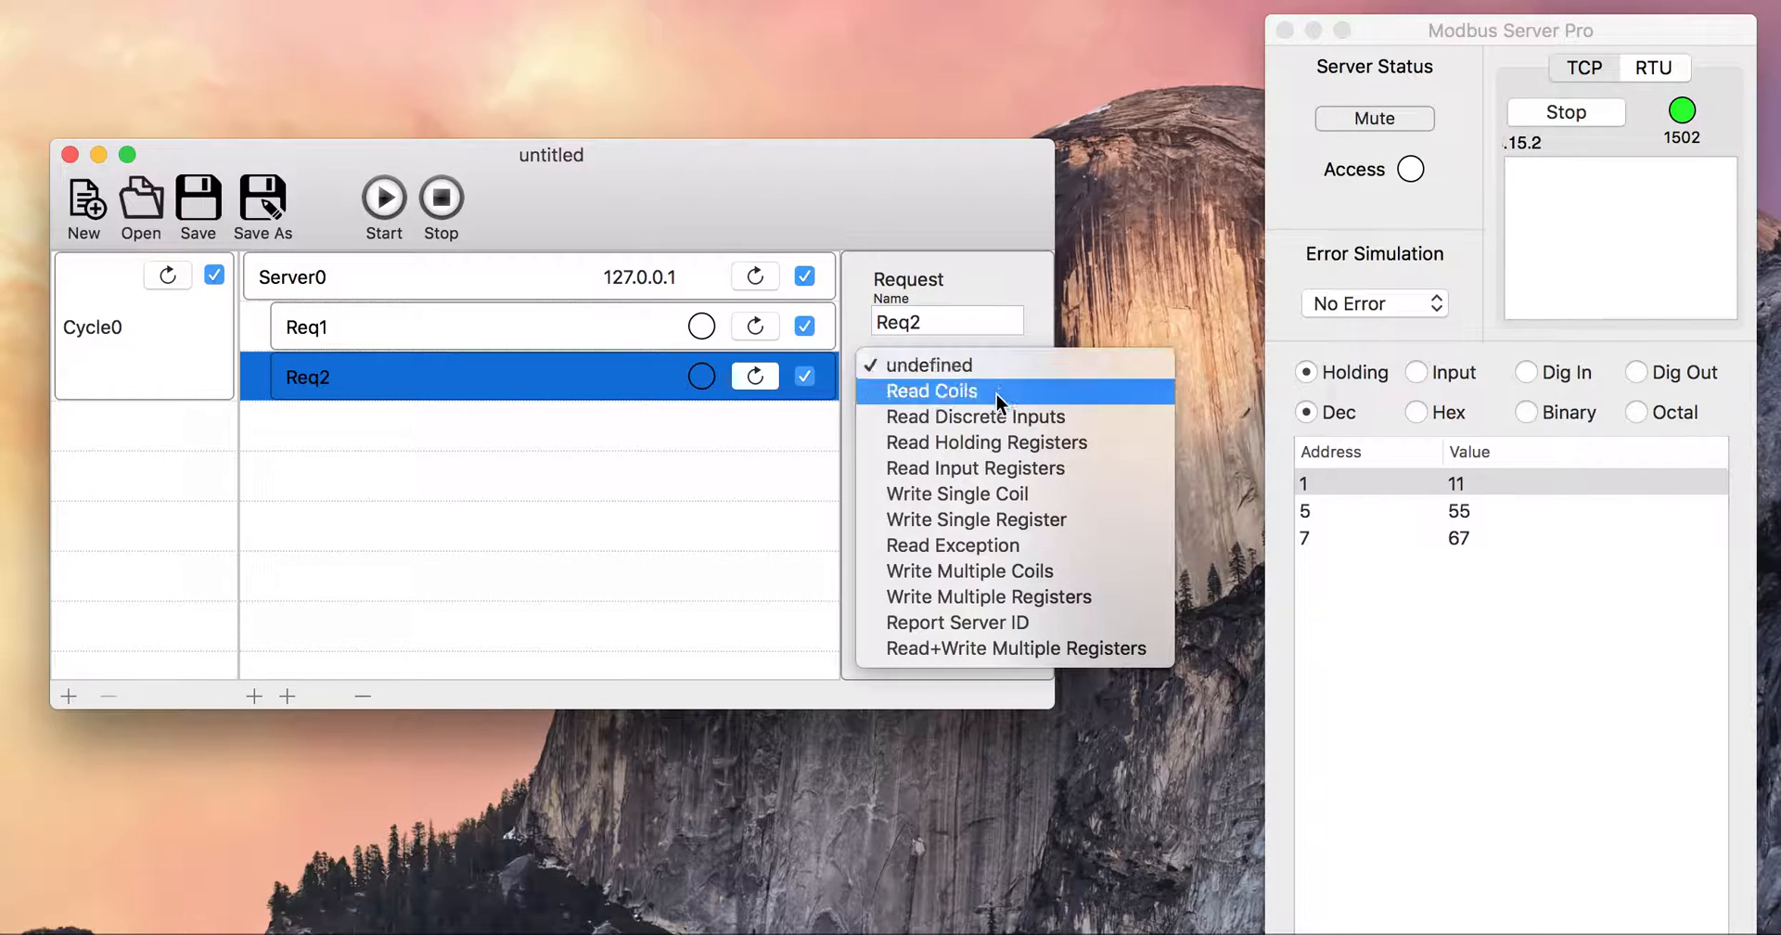
left_click(983, 442)
Set Req2's read start address to 4 and data quantity to 1, and start and stop the cycle to test it
left_click(925, 416)
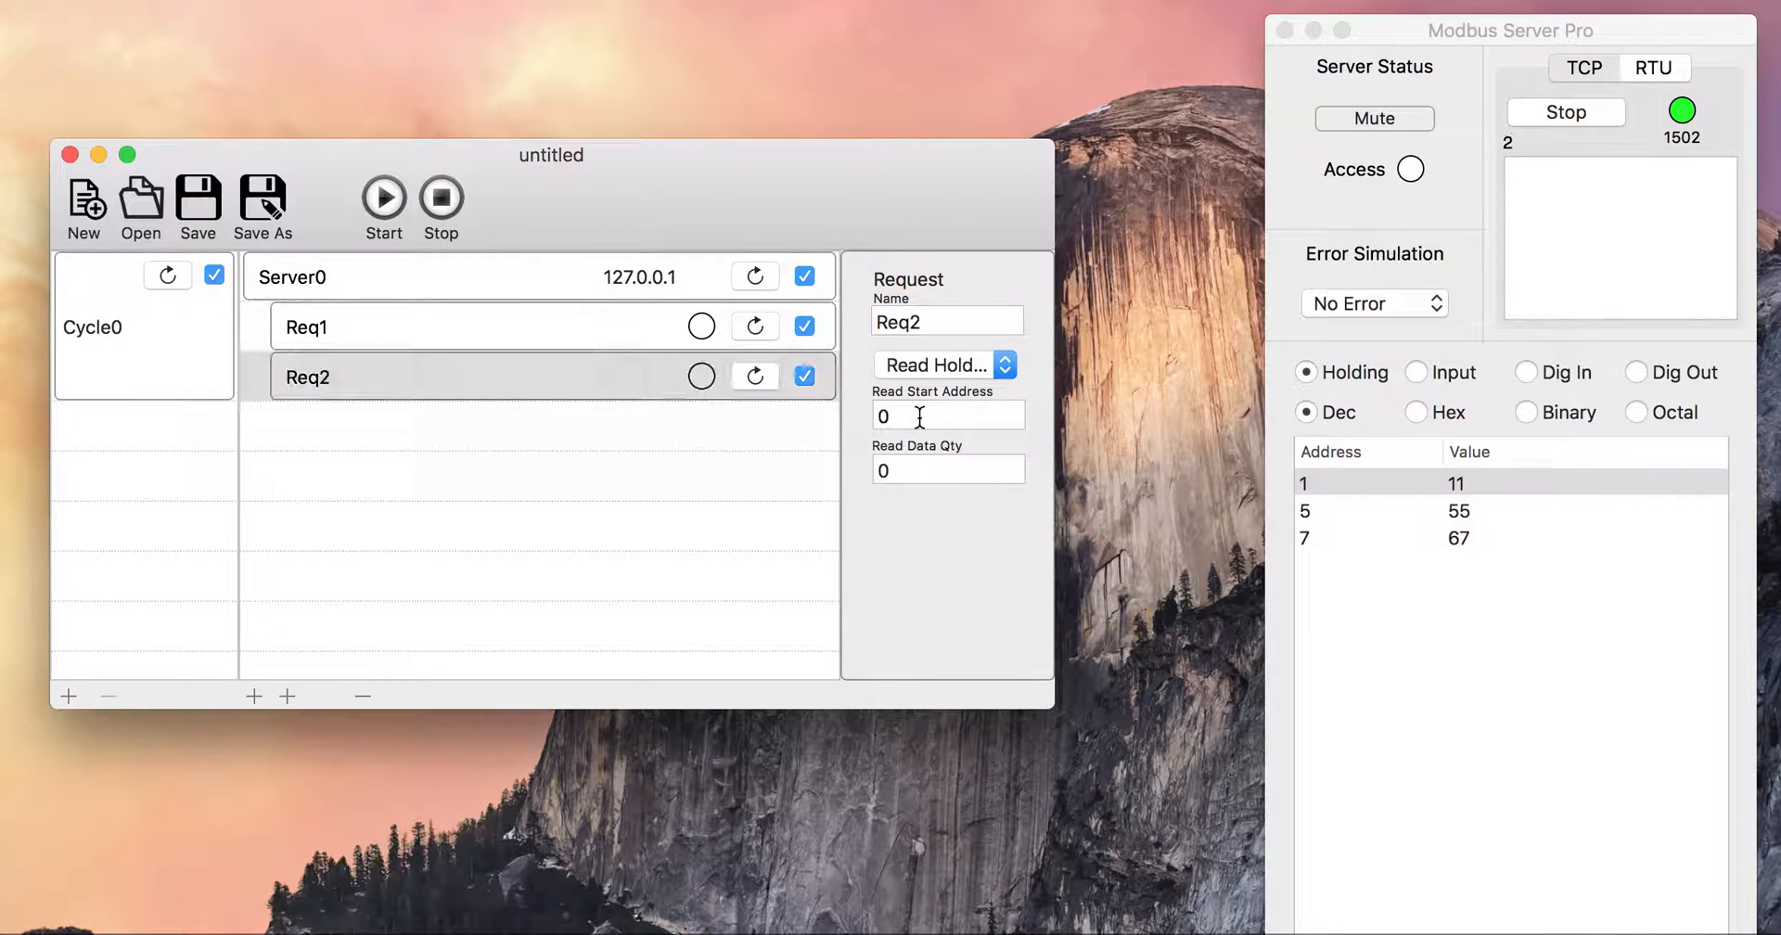
key("BackSpace")
type("4")
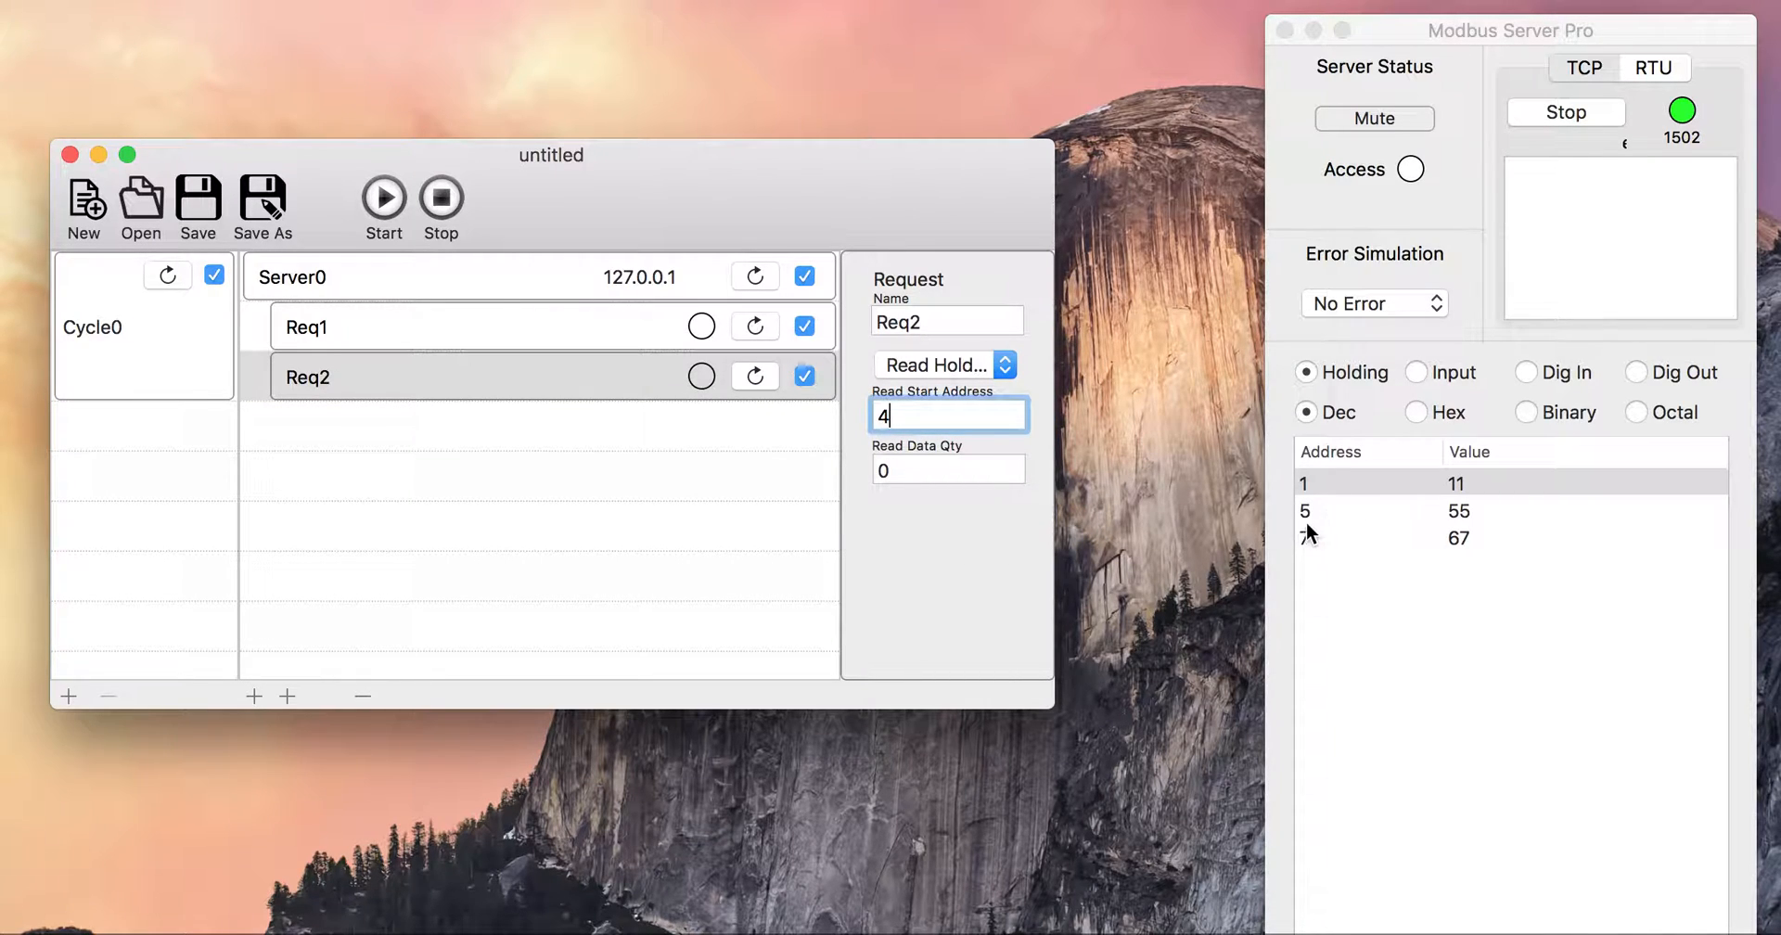
left_click(938, 470)
key("BackSpace")
type("1")
key("Return")
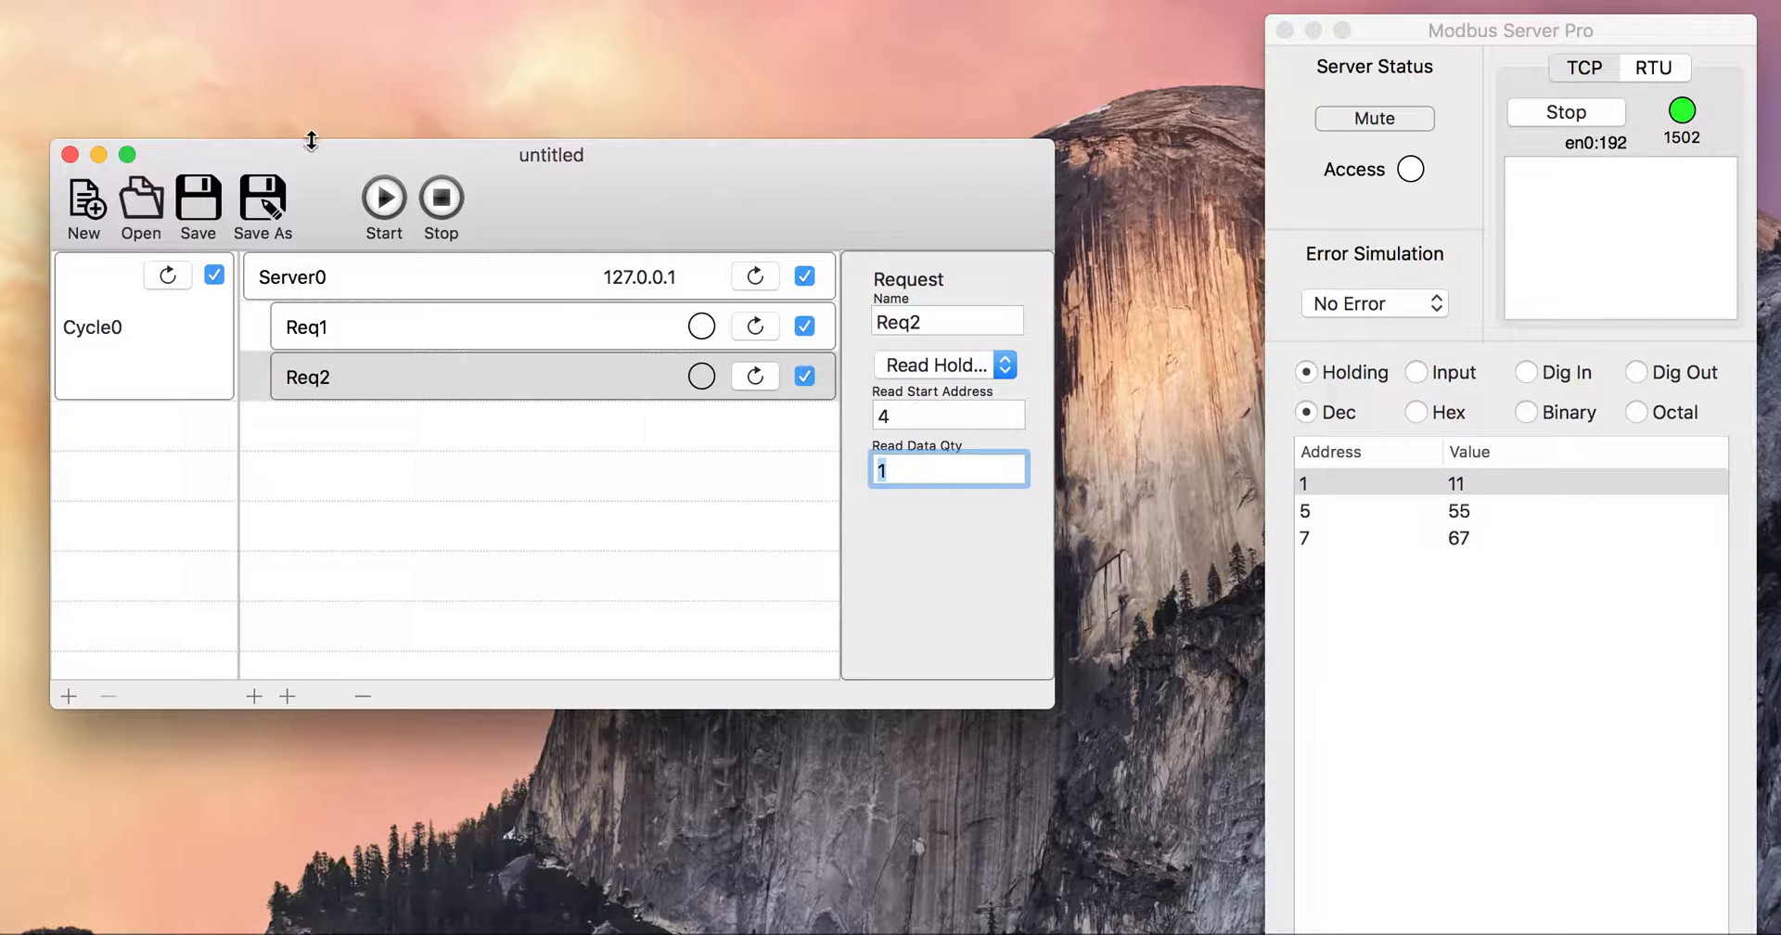
left_click(385, 198)
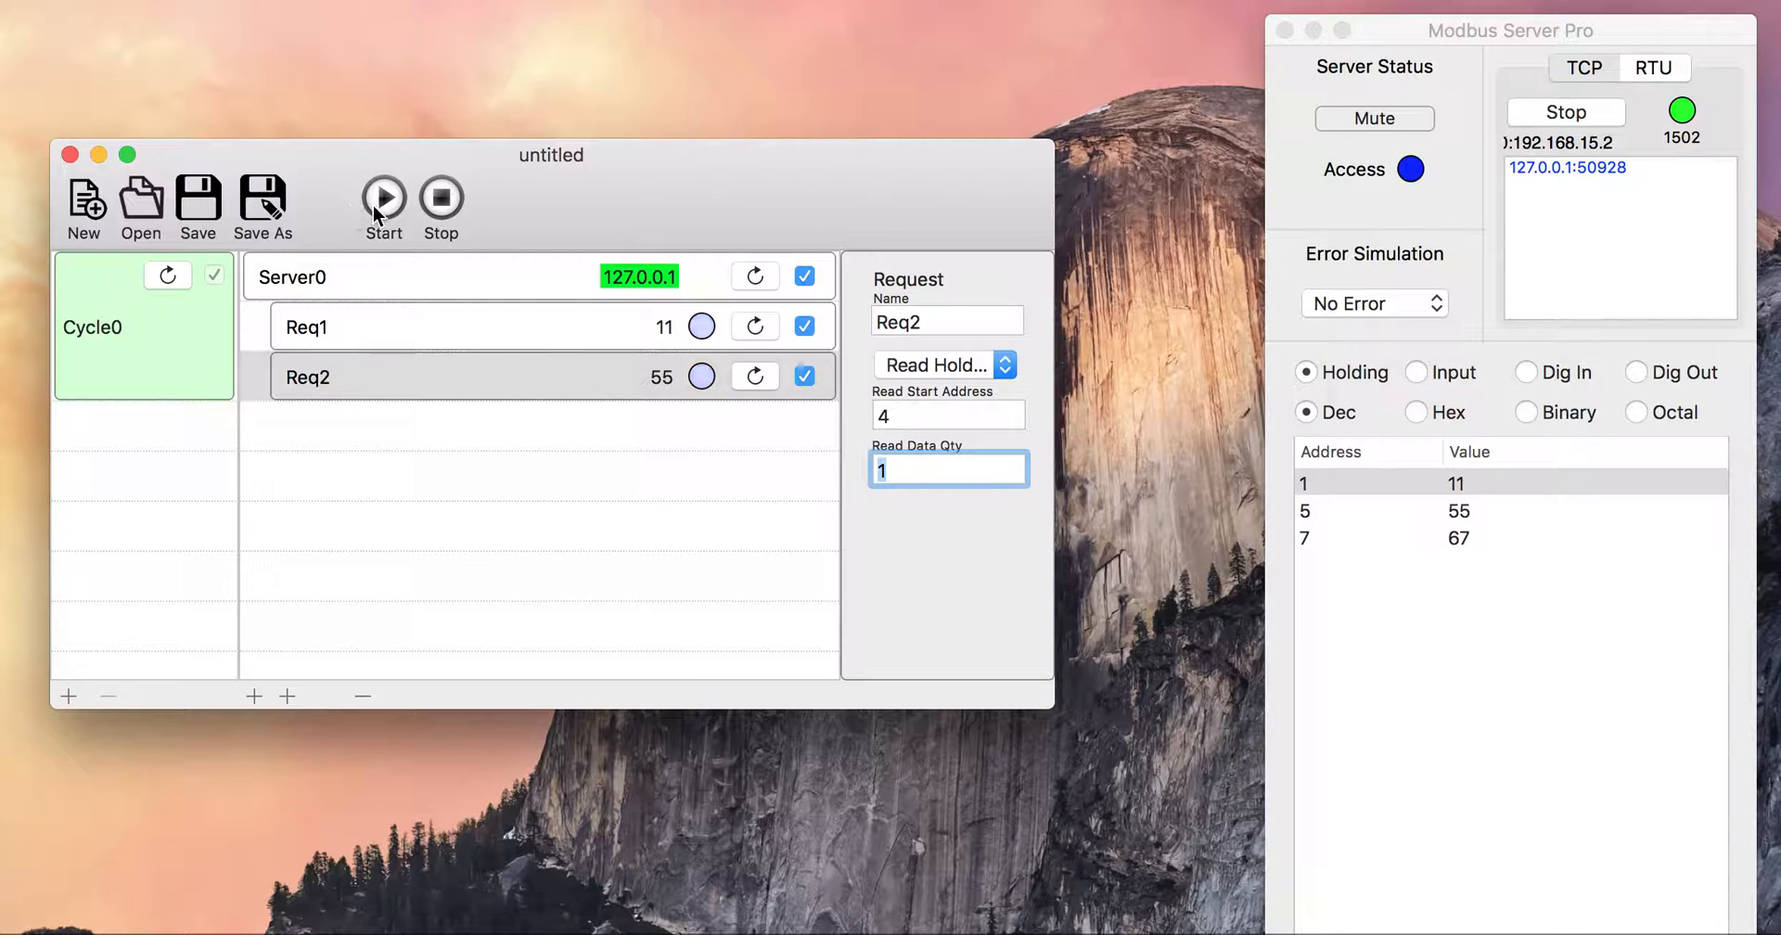
left_click(454, 189)
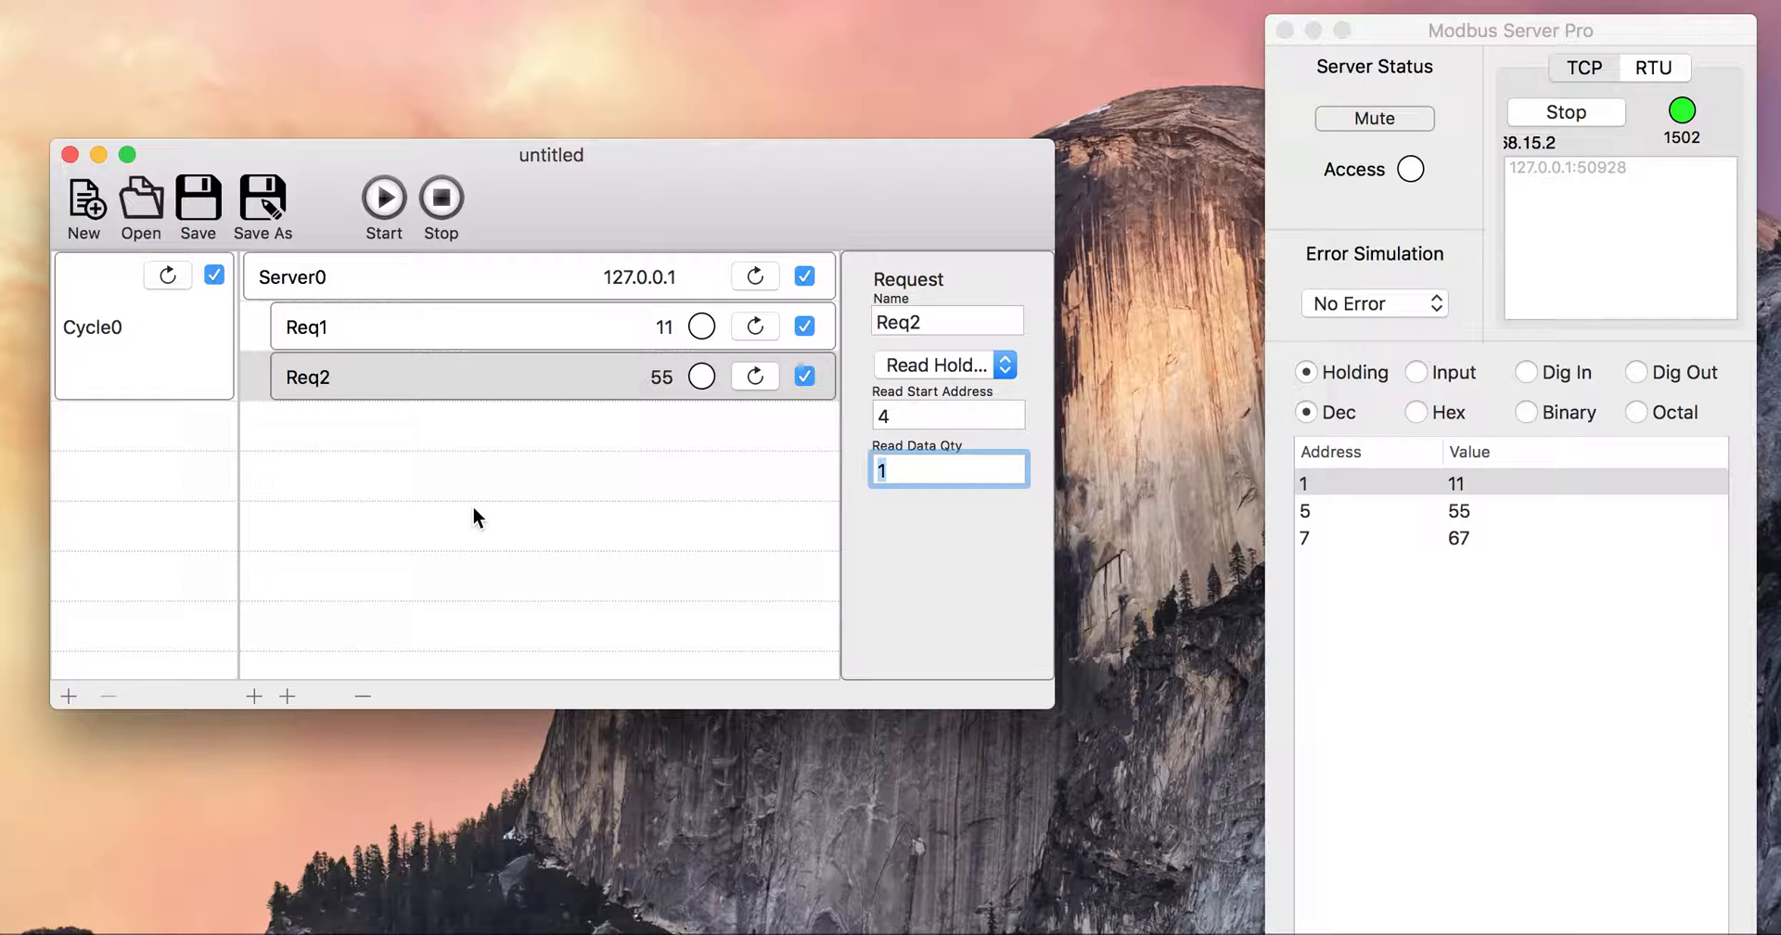
Add a third request under Server0 and set its function to Read Holding Registers
left_click(289, 696)
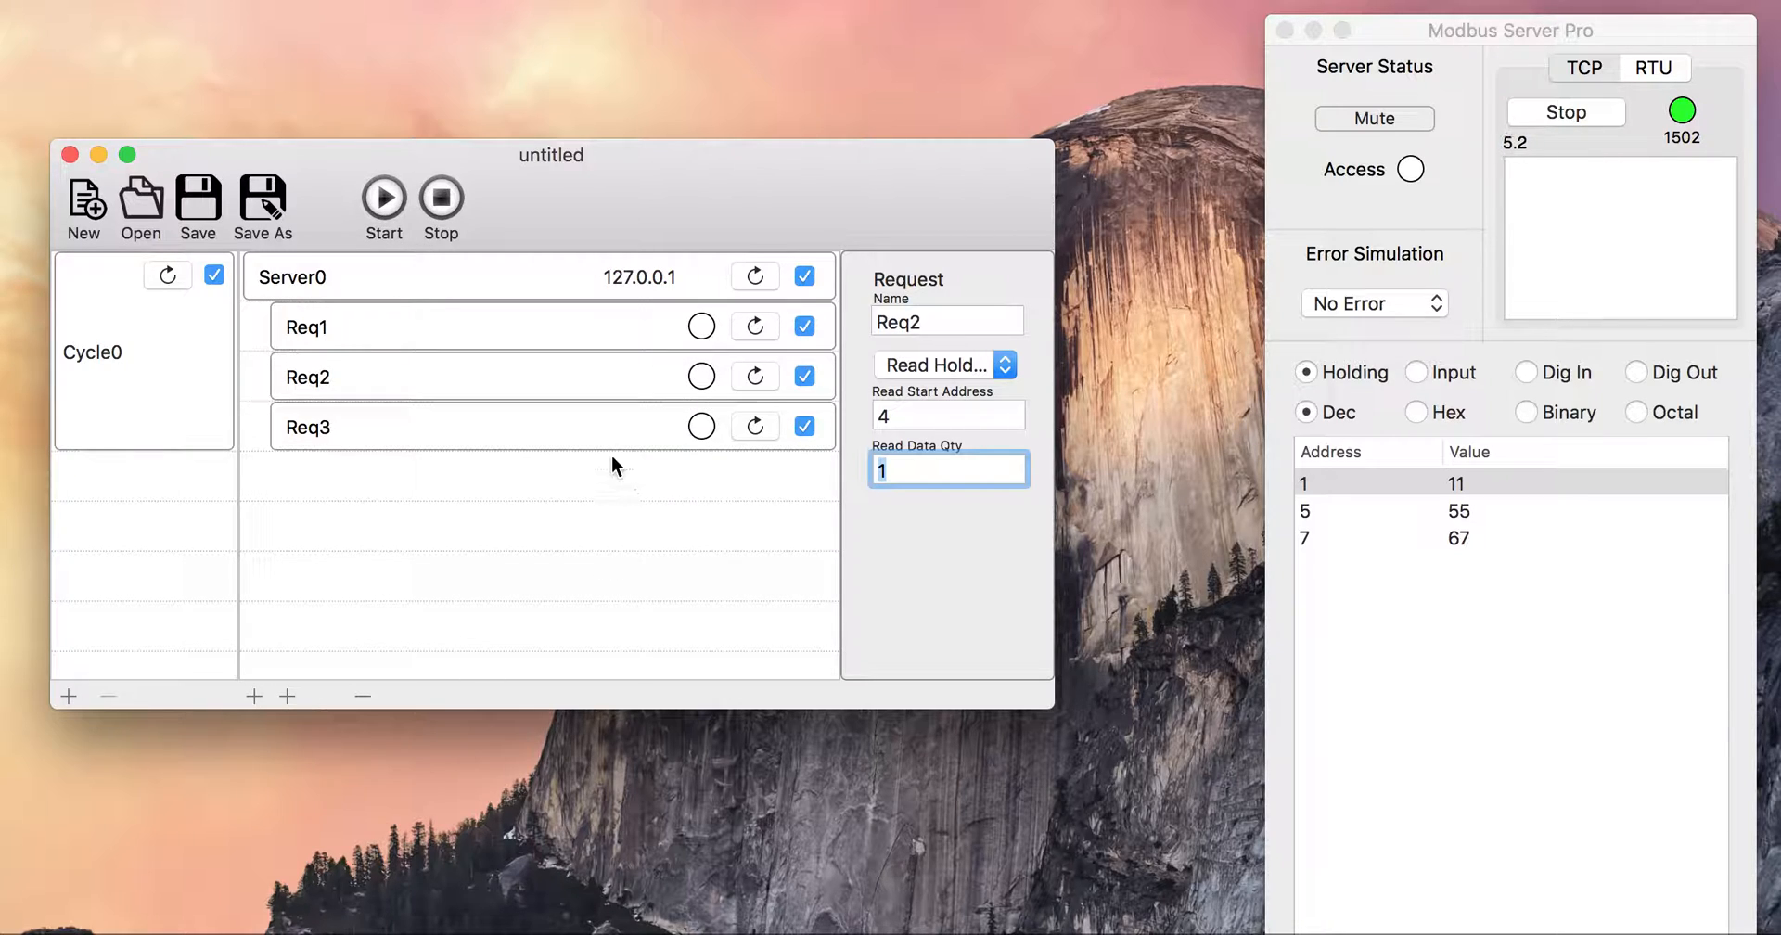
left_click(889, 417)
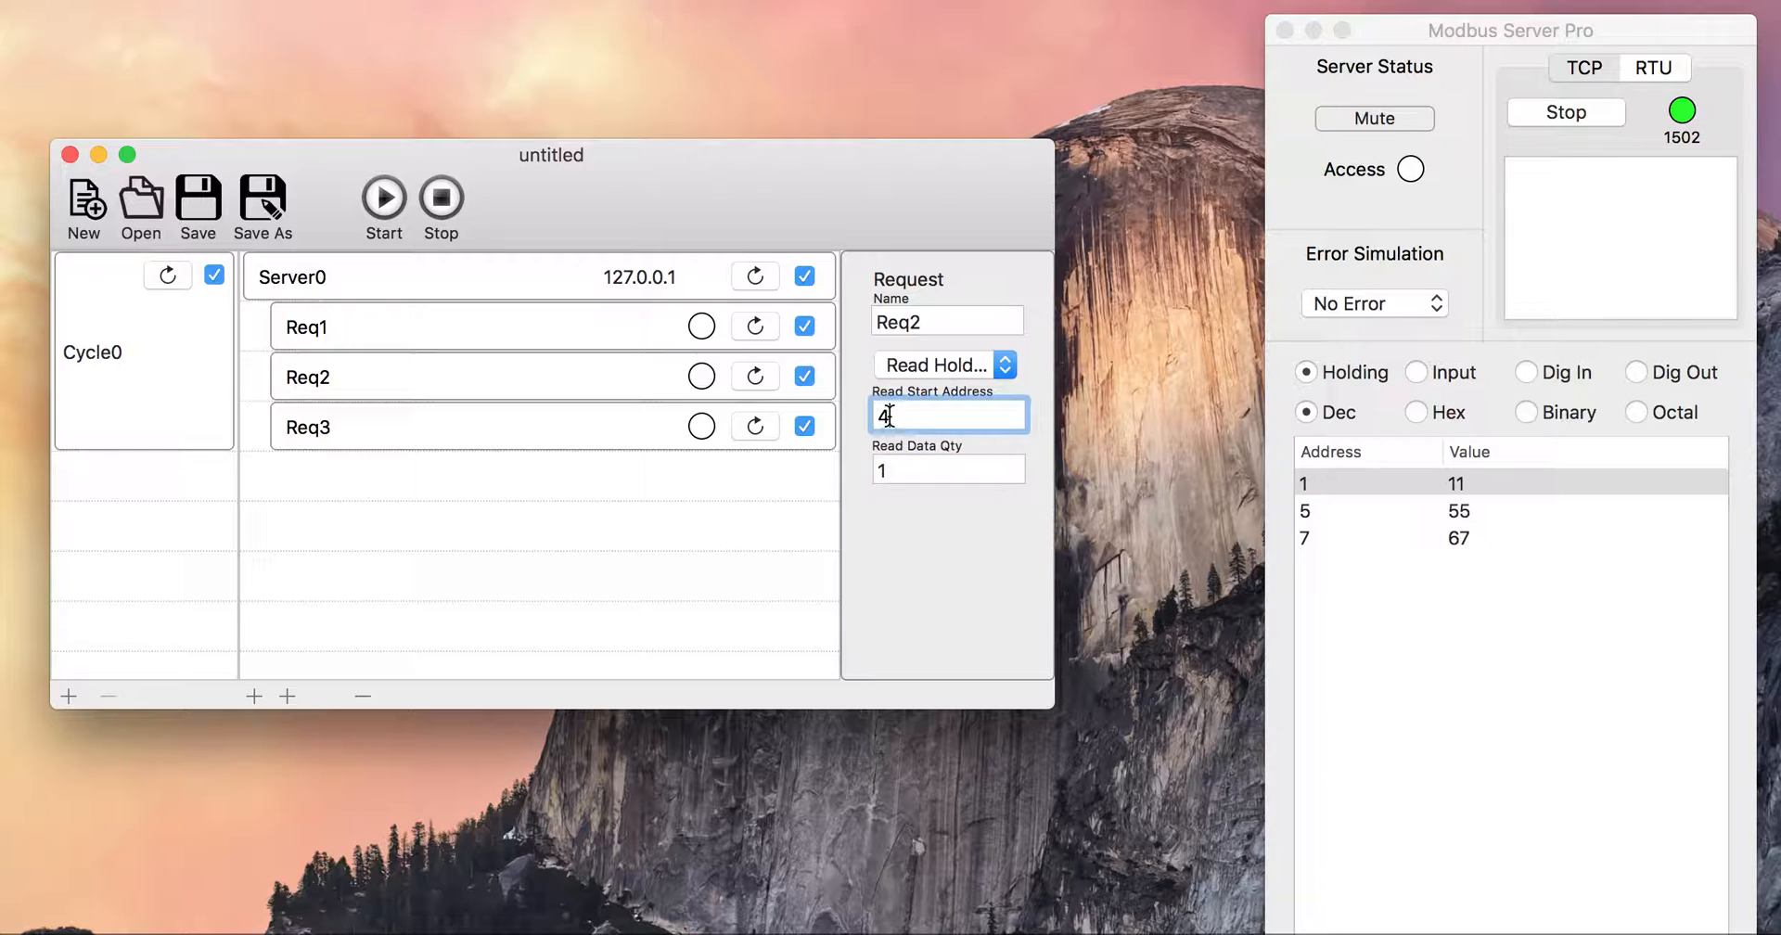
left_click(627, 436)
left_click(939, 366)
left_click(954, 446)
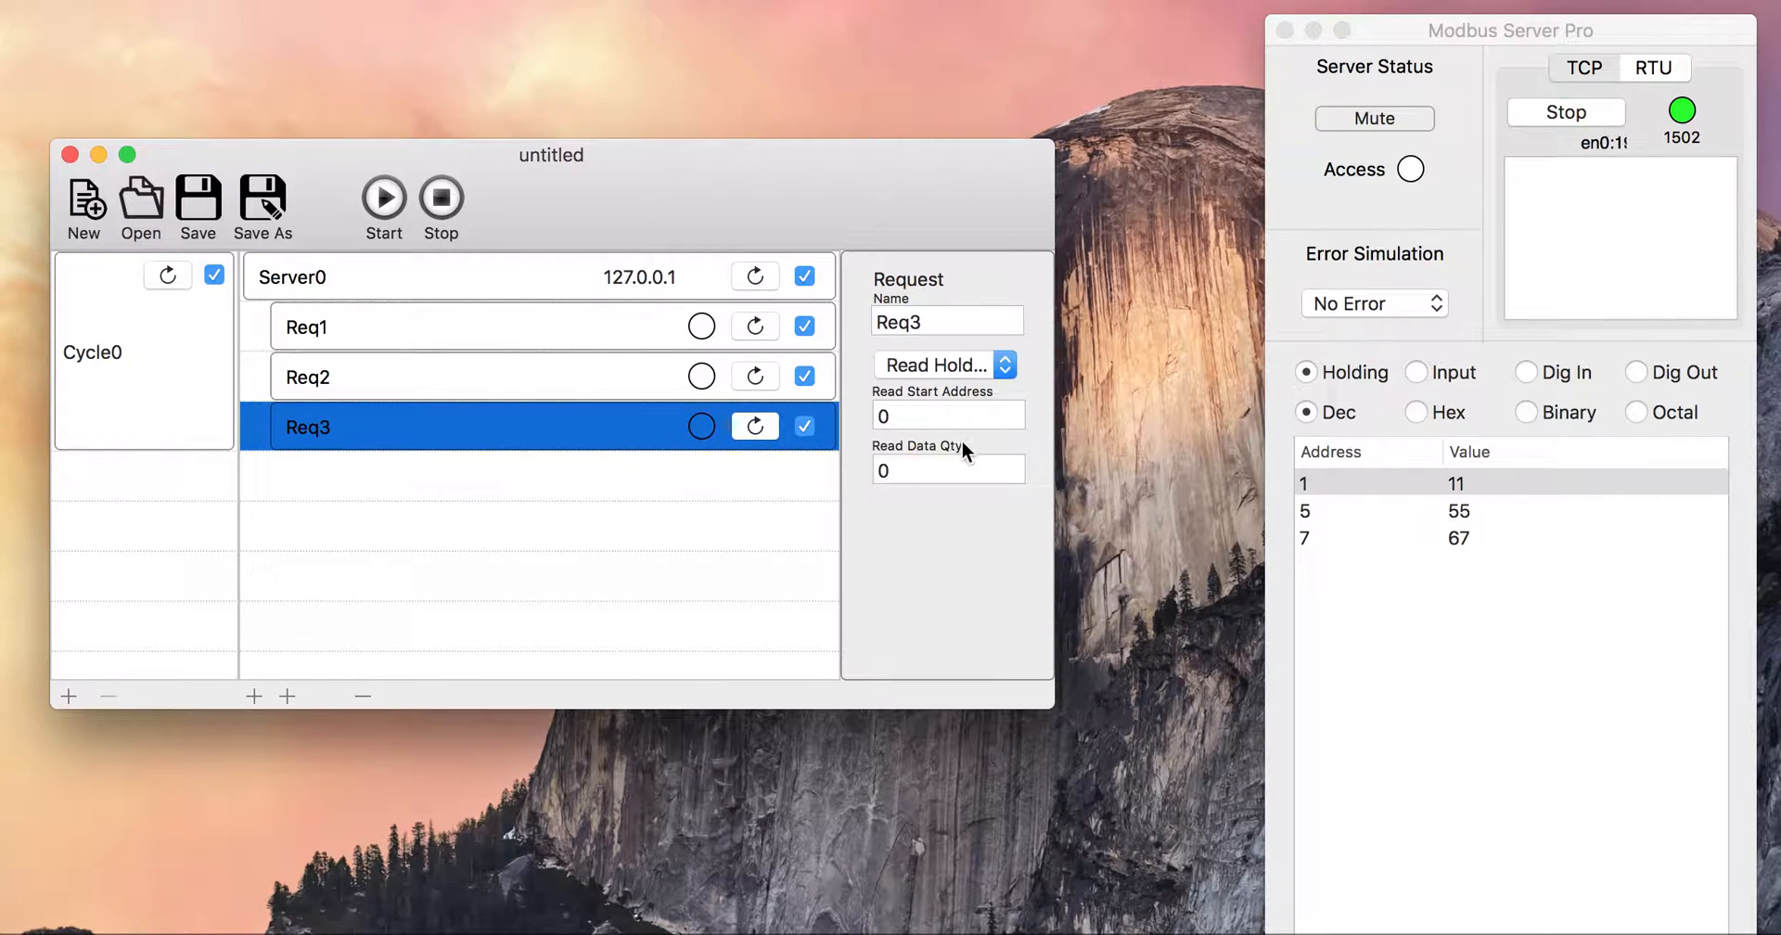
Set Req3's read start address to 6 and data quantity to 1, and start and stop the cycle to test it
left_click(921, 414)
type("6")
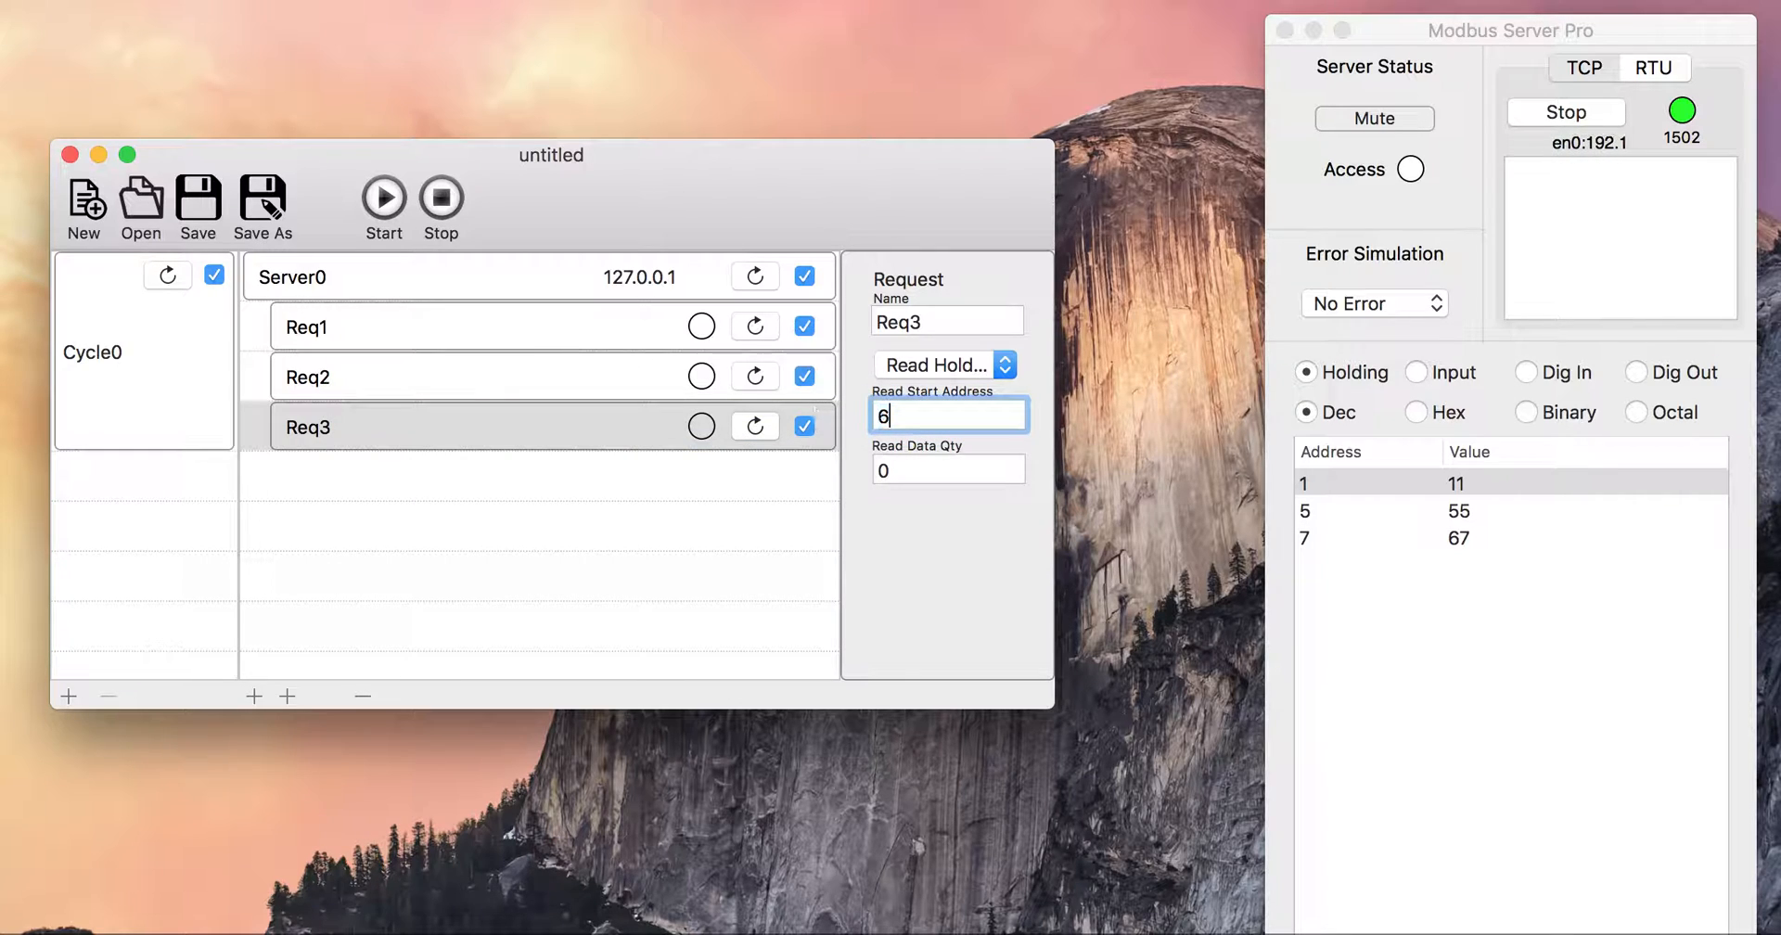
key("Tab")
type("1")
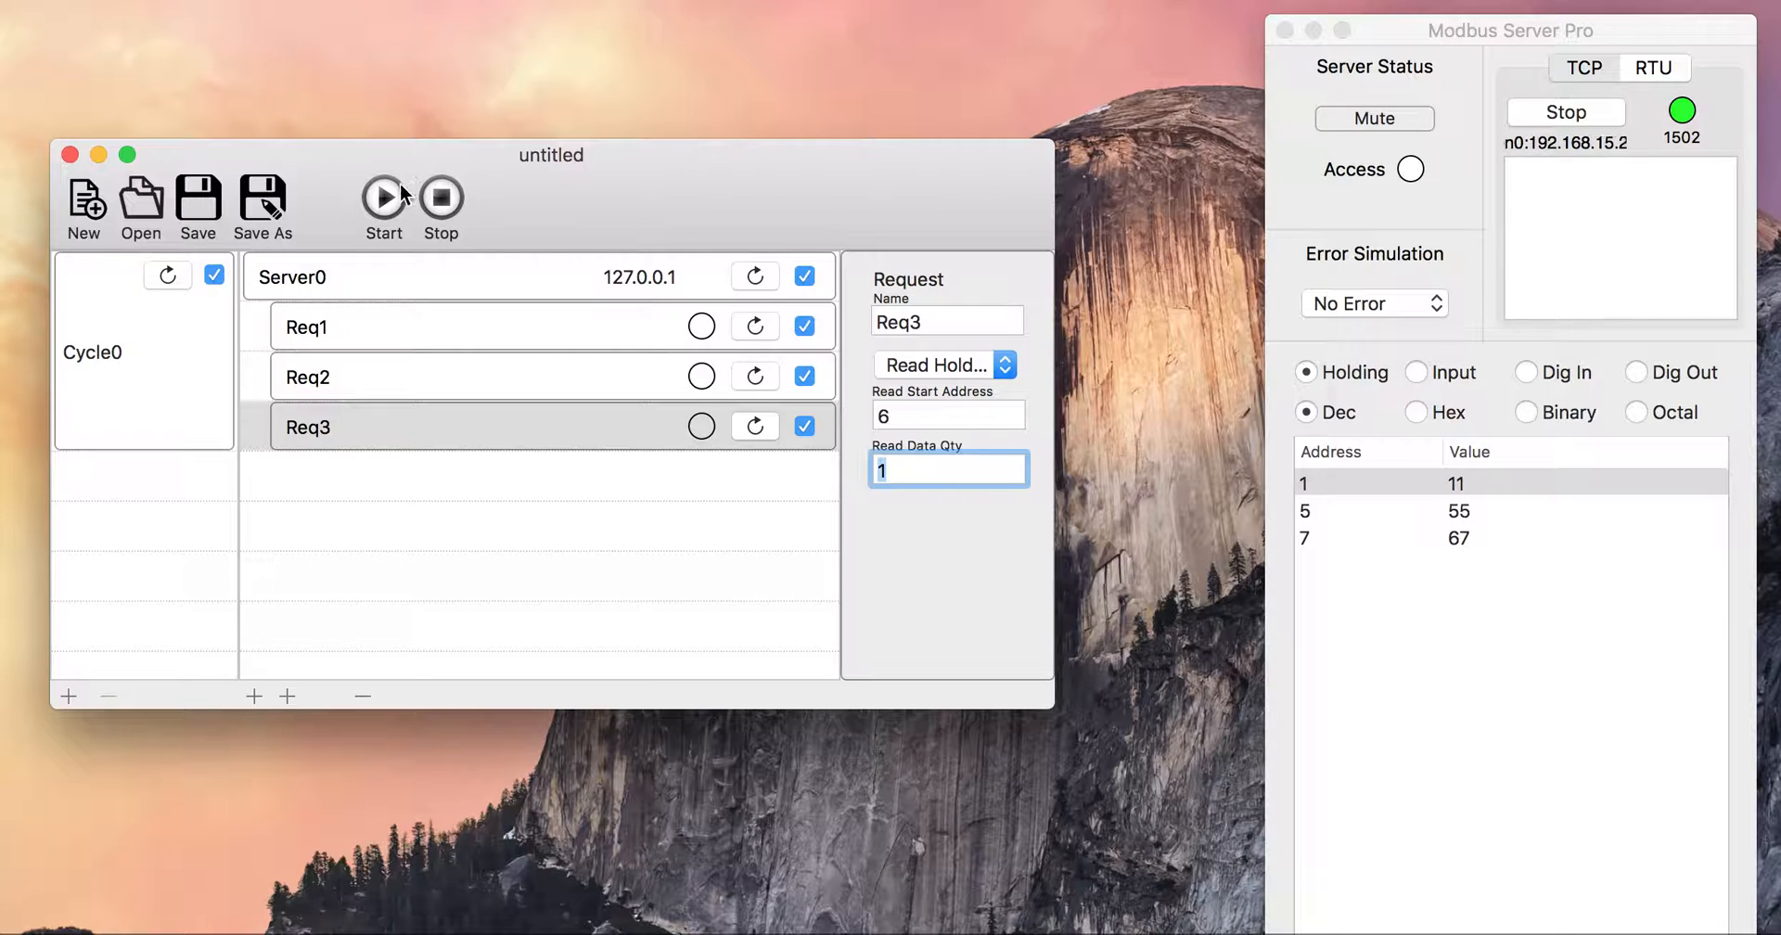
left_click(394, 186)
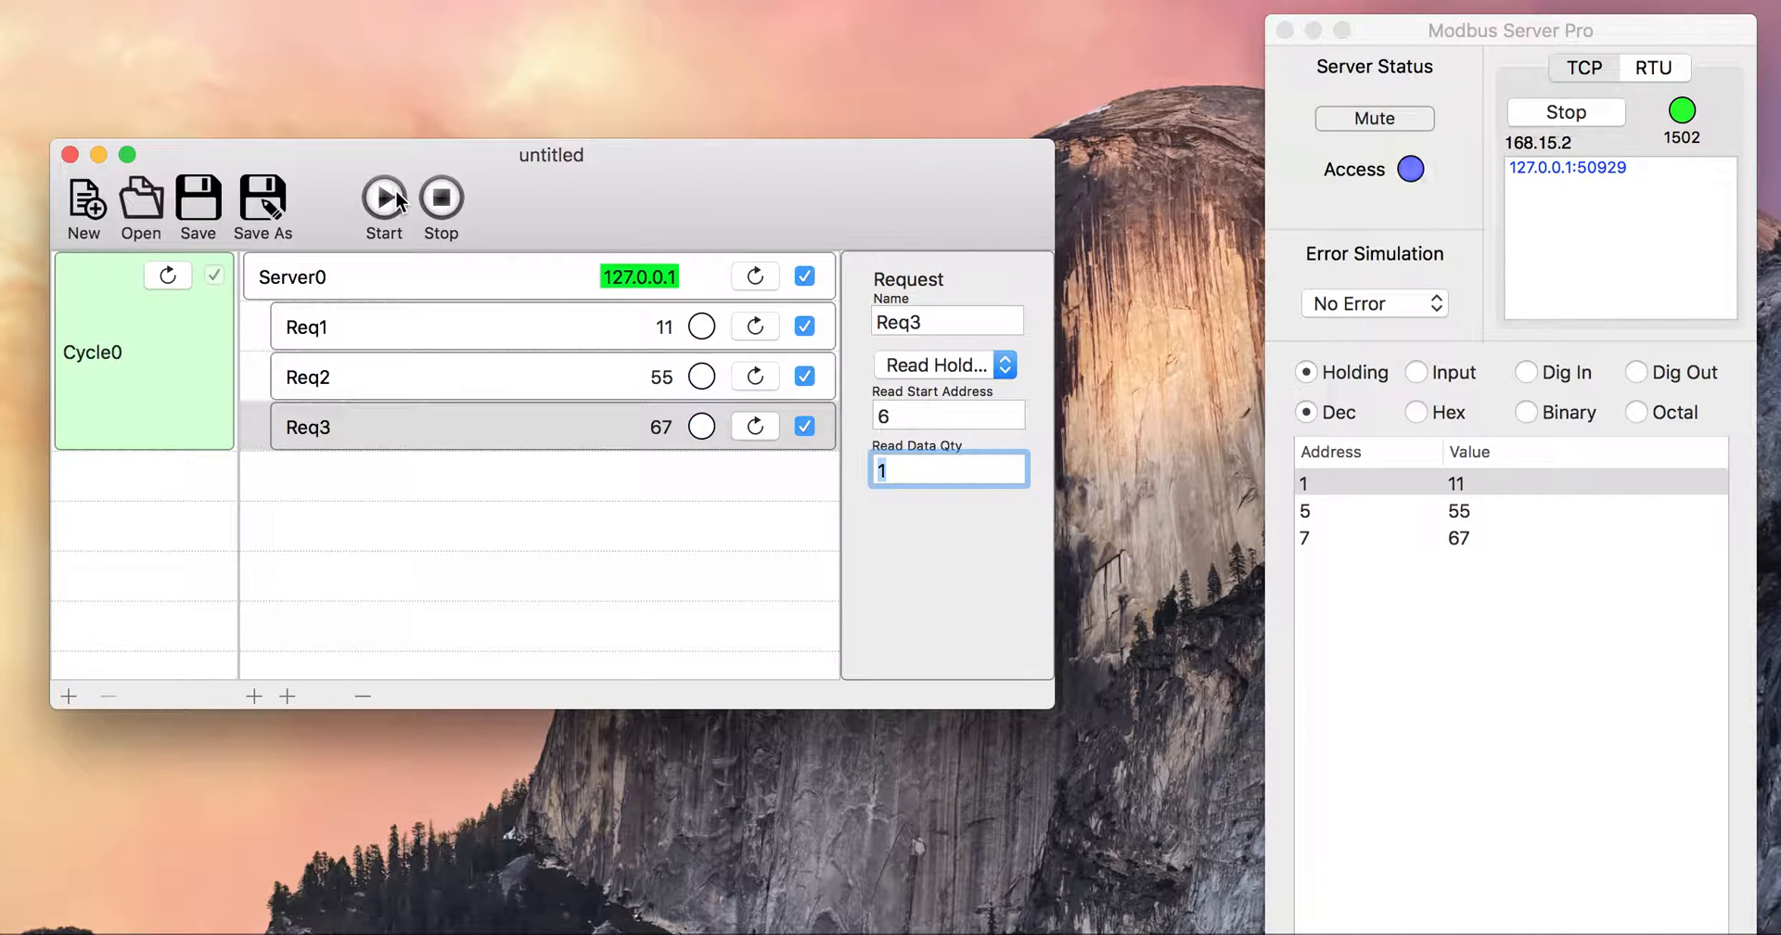
left_click(445, 195)
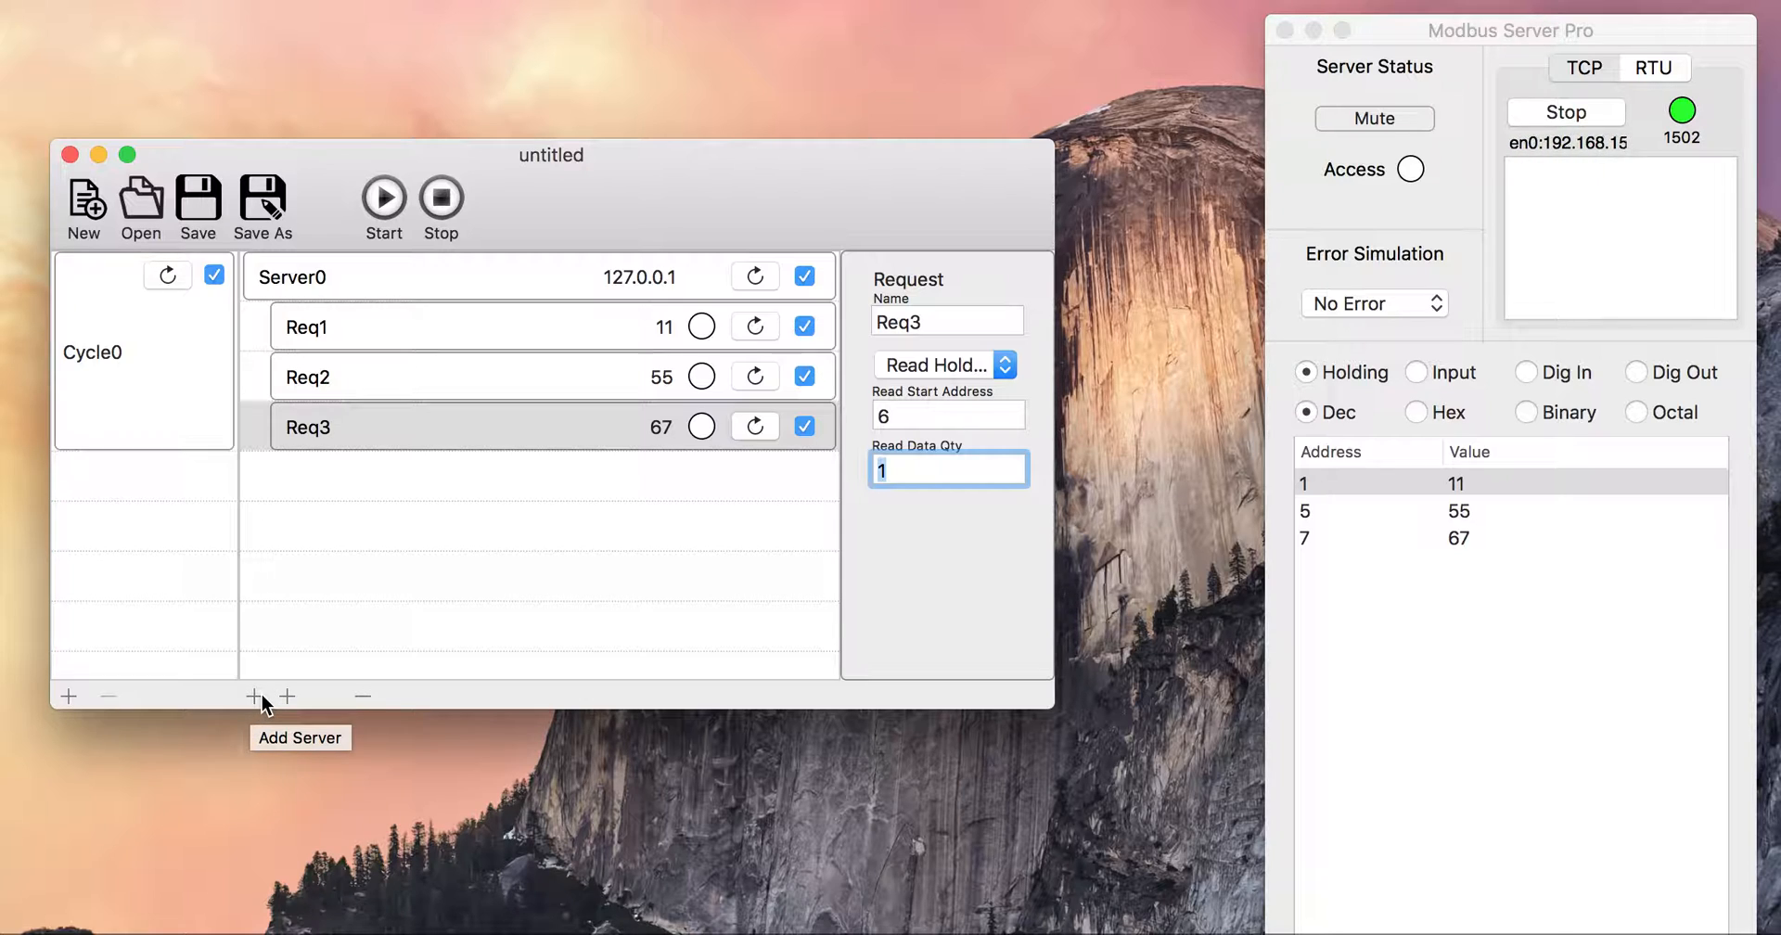
Add a second server above Req3 and set its IP address to 127.0.0.1 and its port to 1502
left_click(253, 696)
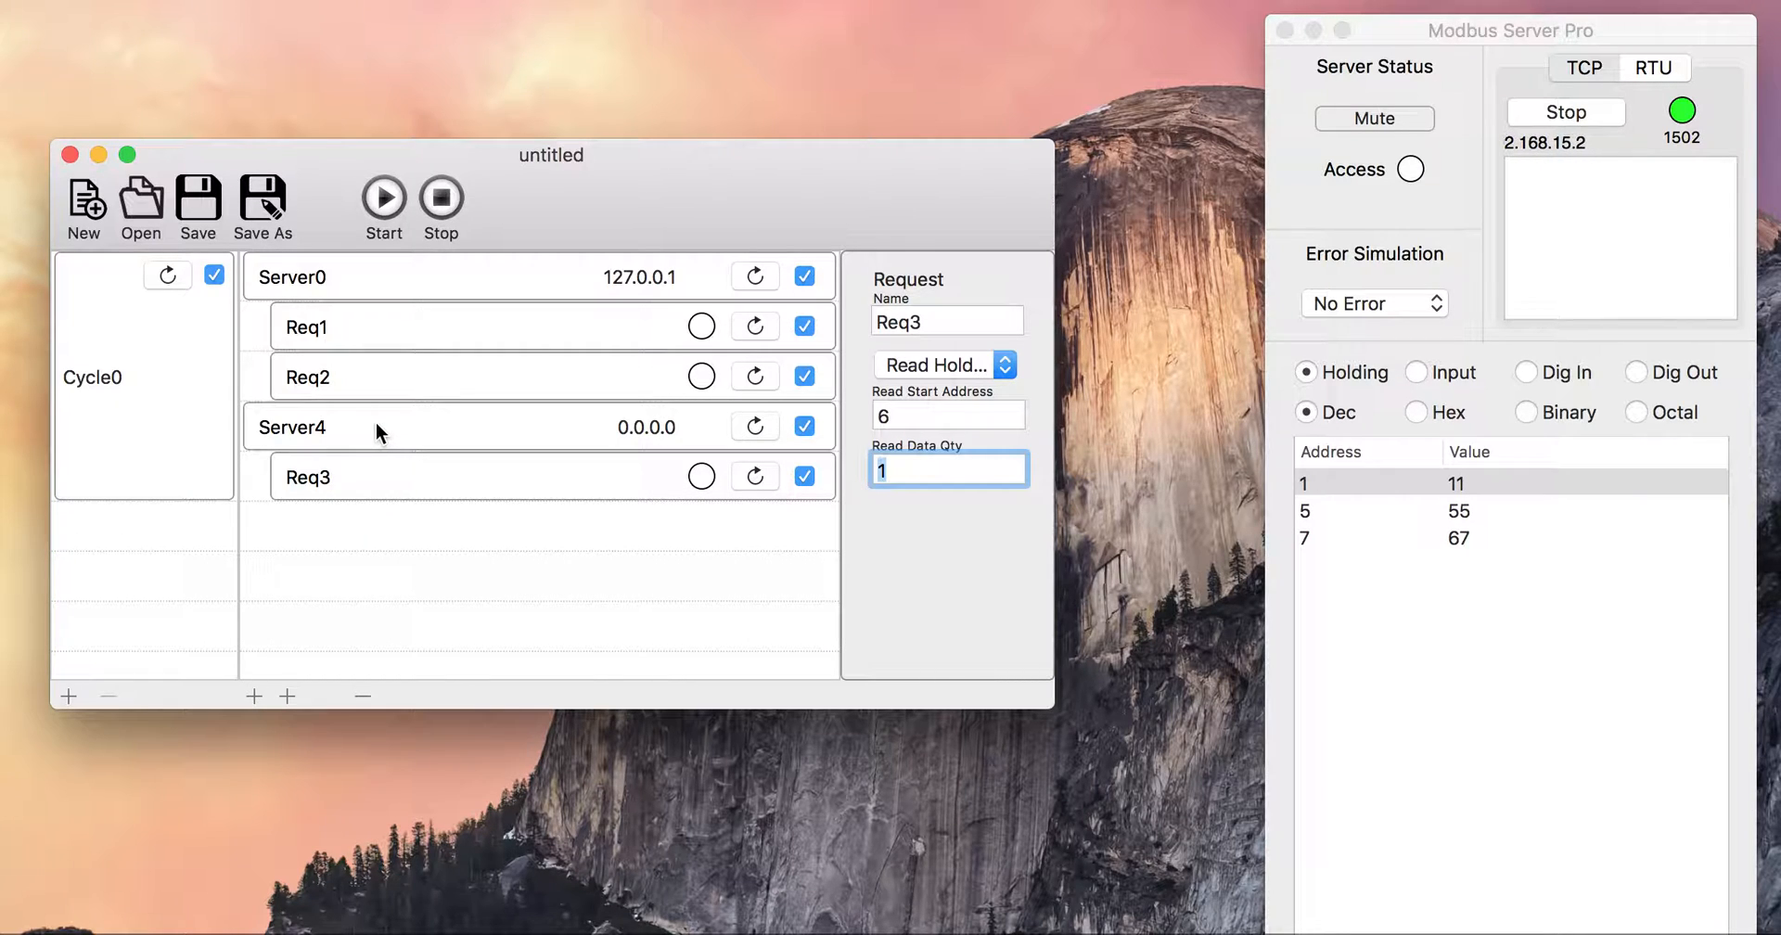
left_click(543, 424)
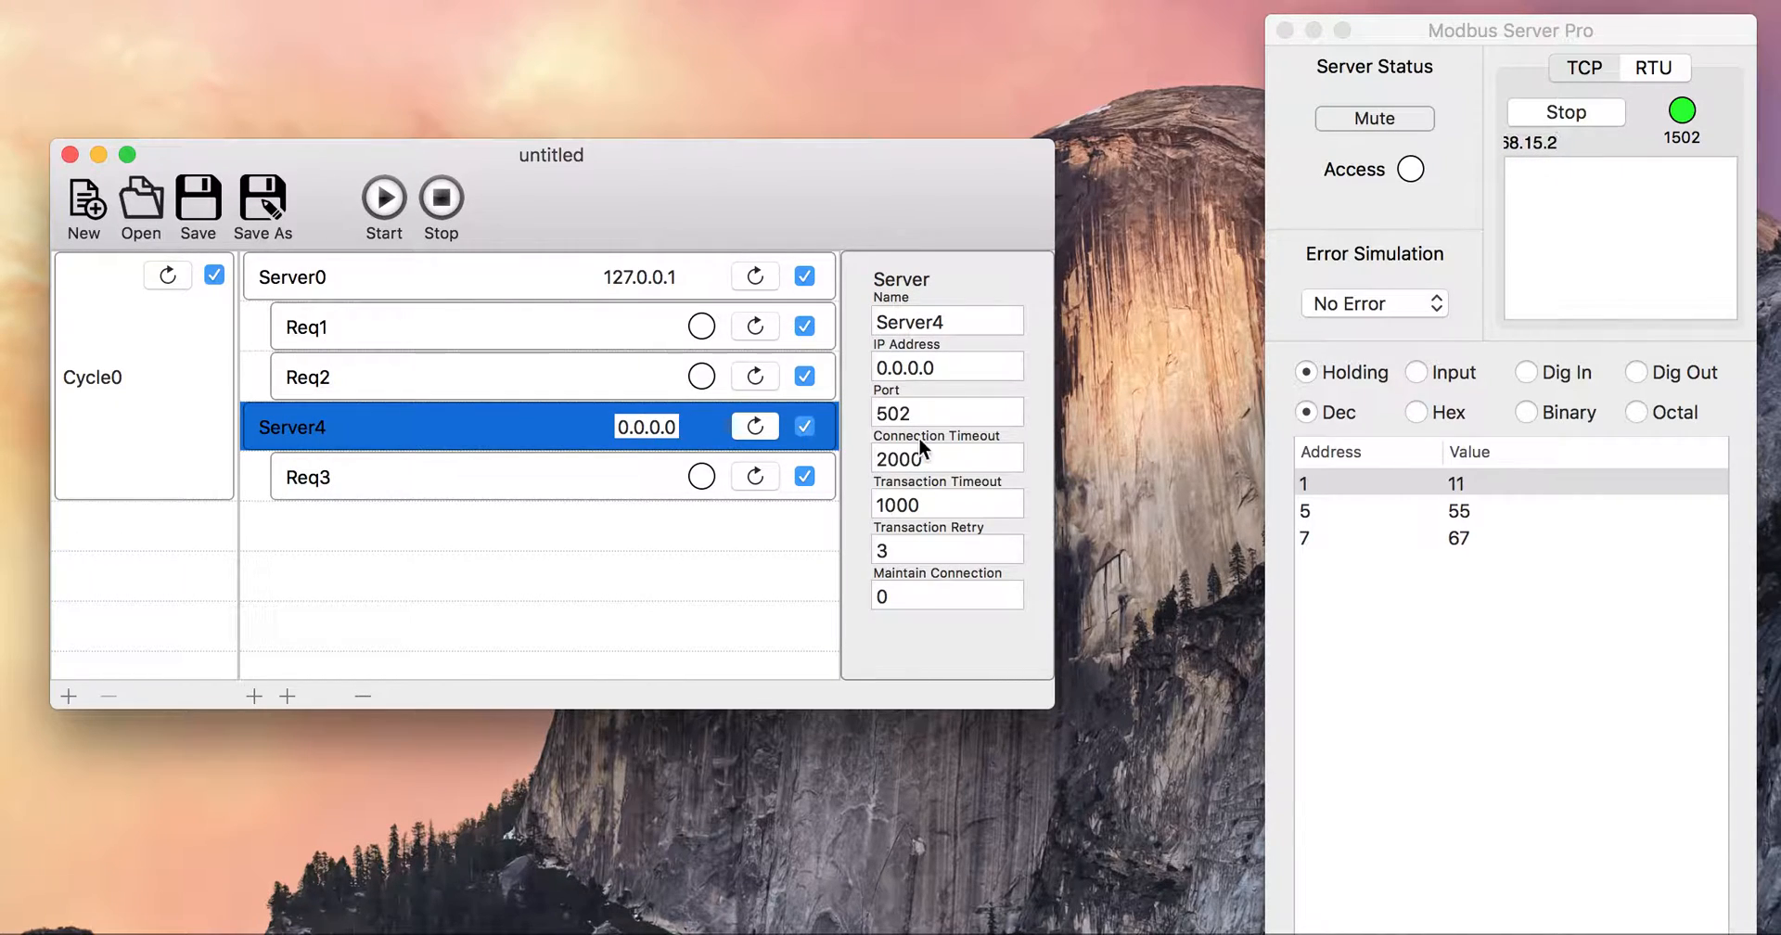
left_click(951, 368)
type("127")
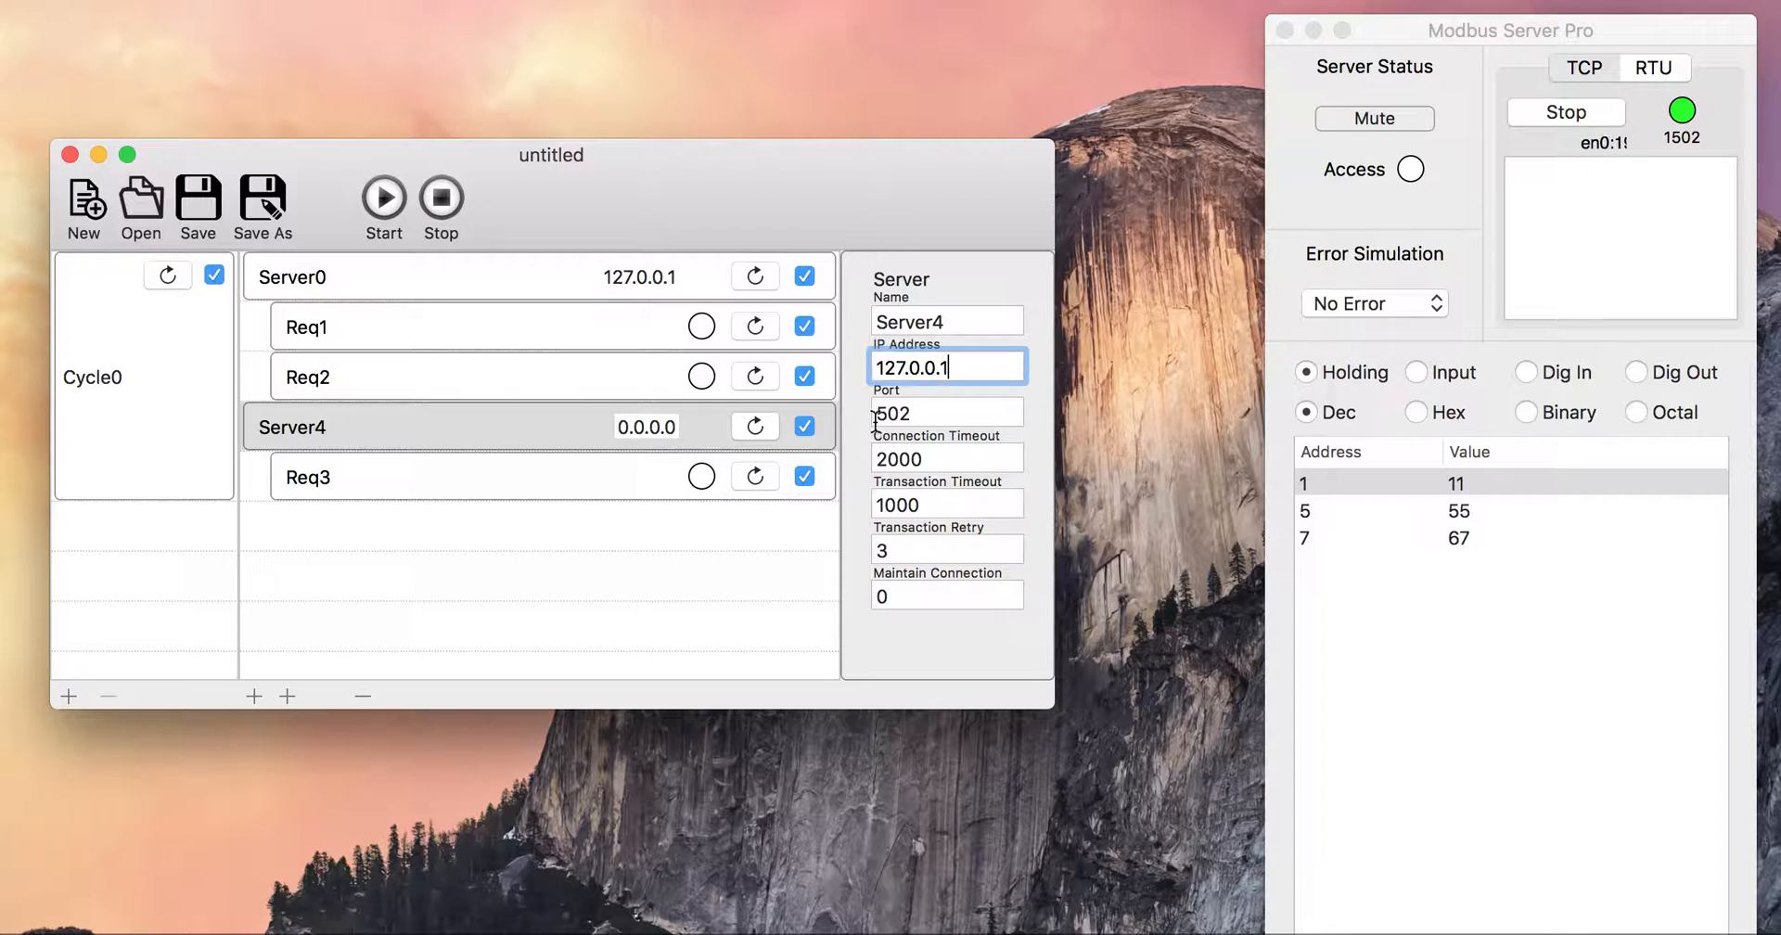
key("Tab")
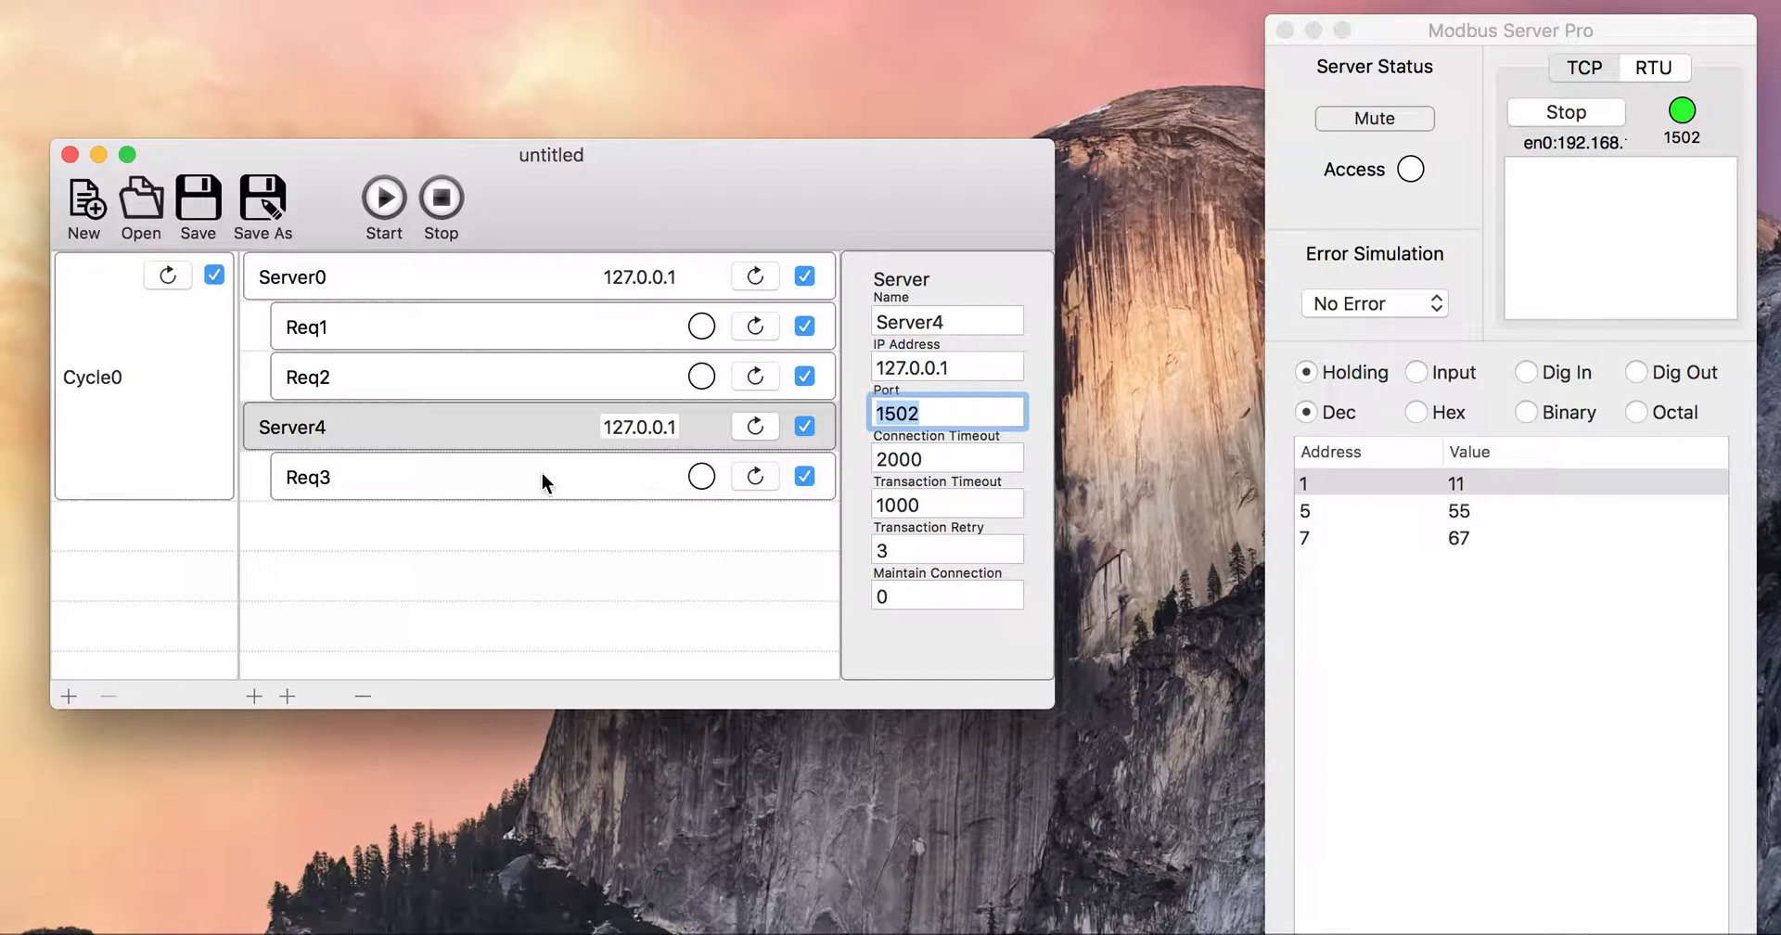
Move Req2 from Server0 to Server4, above Req3, and test both servers in a cyclic run that is stopped again
left_click(513, 480)
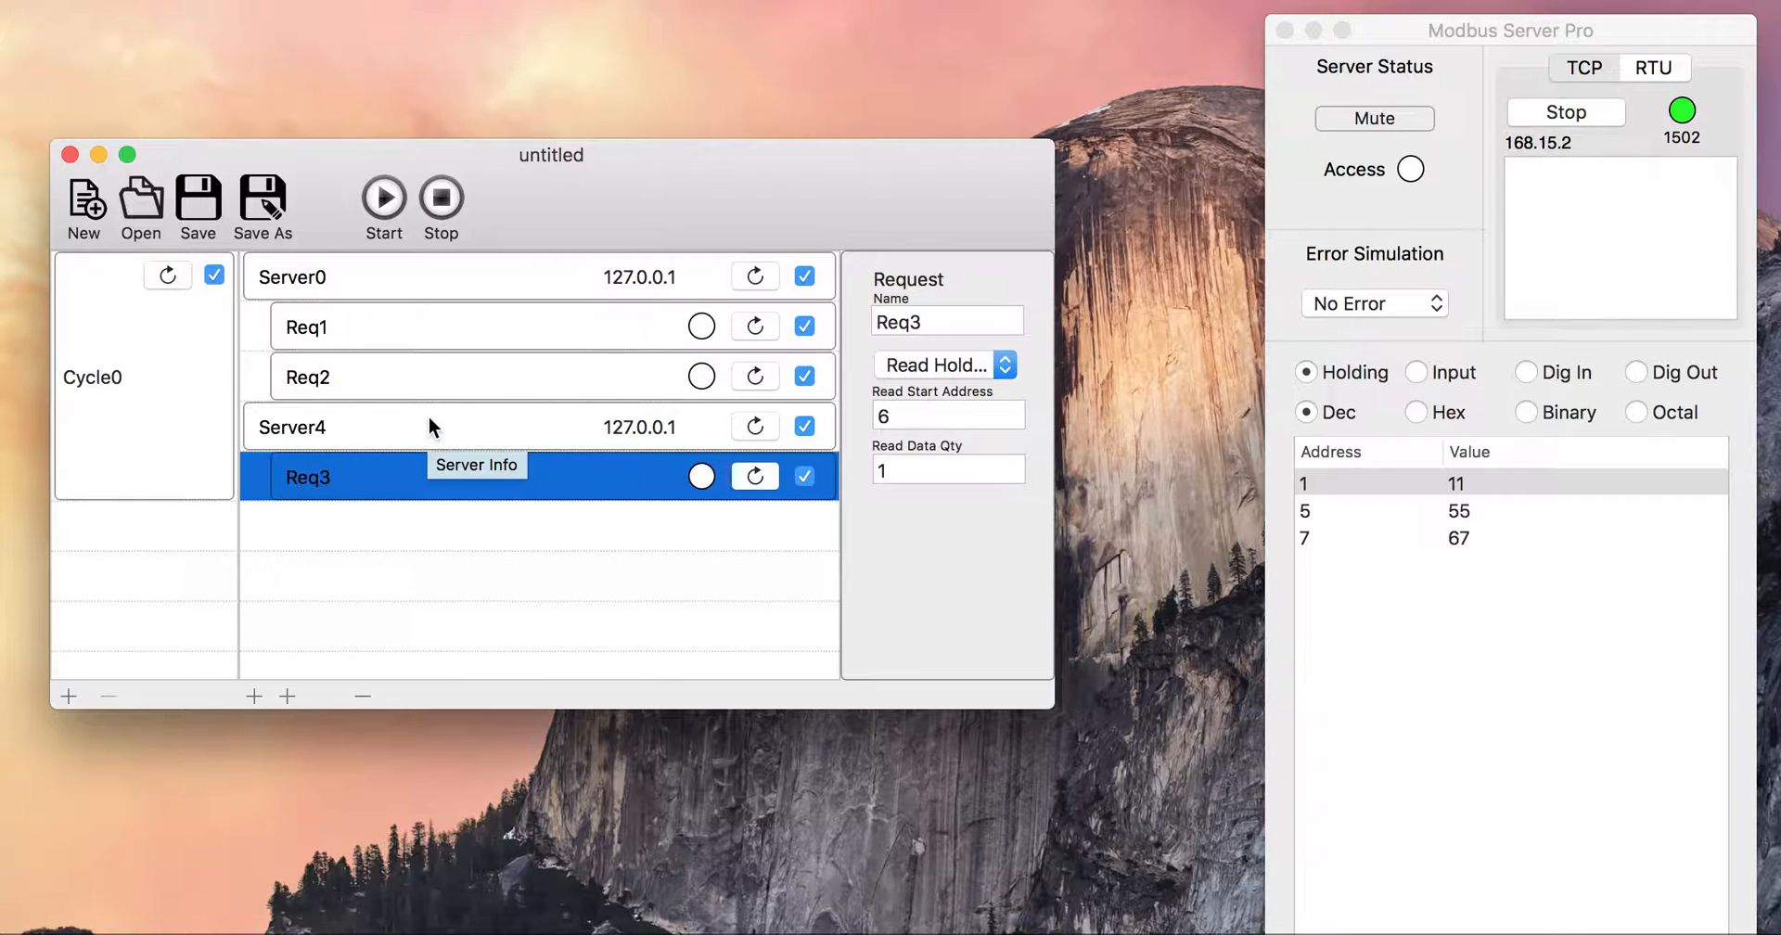
left_click(449, 369)
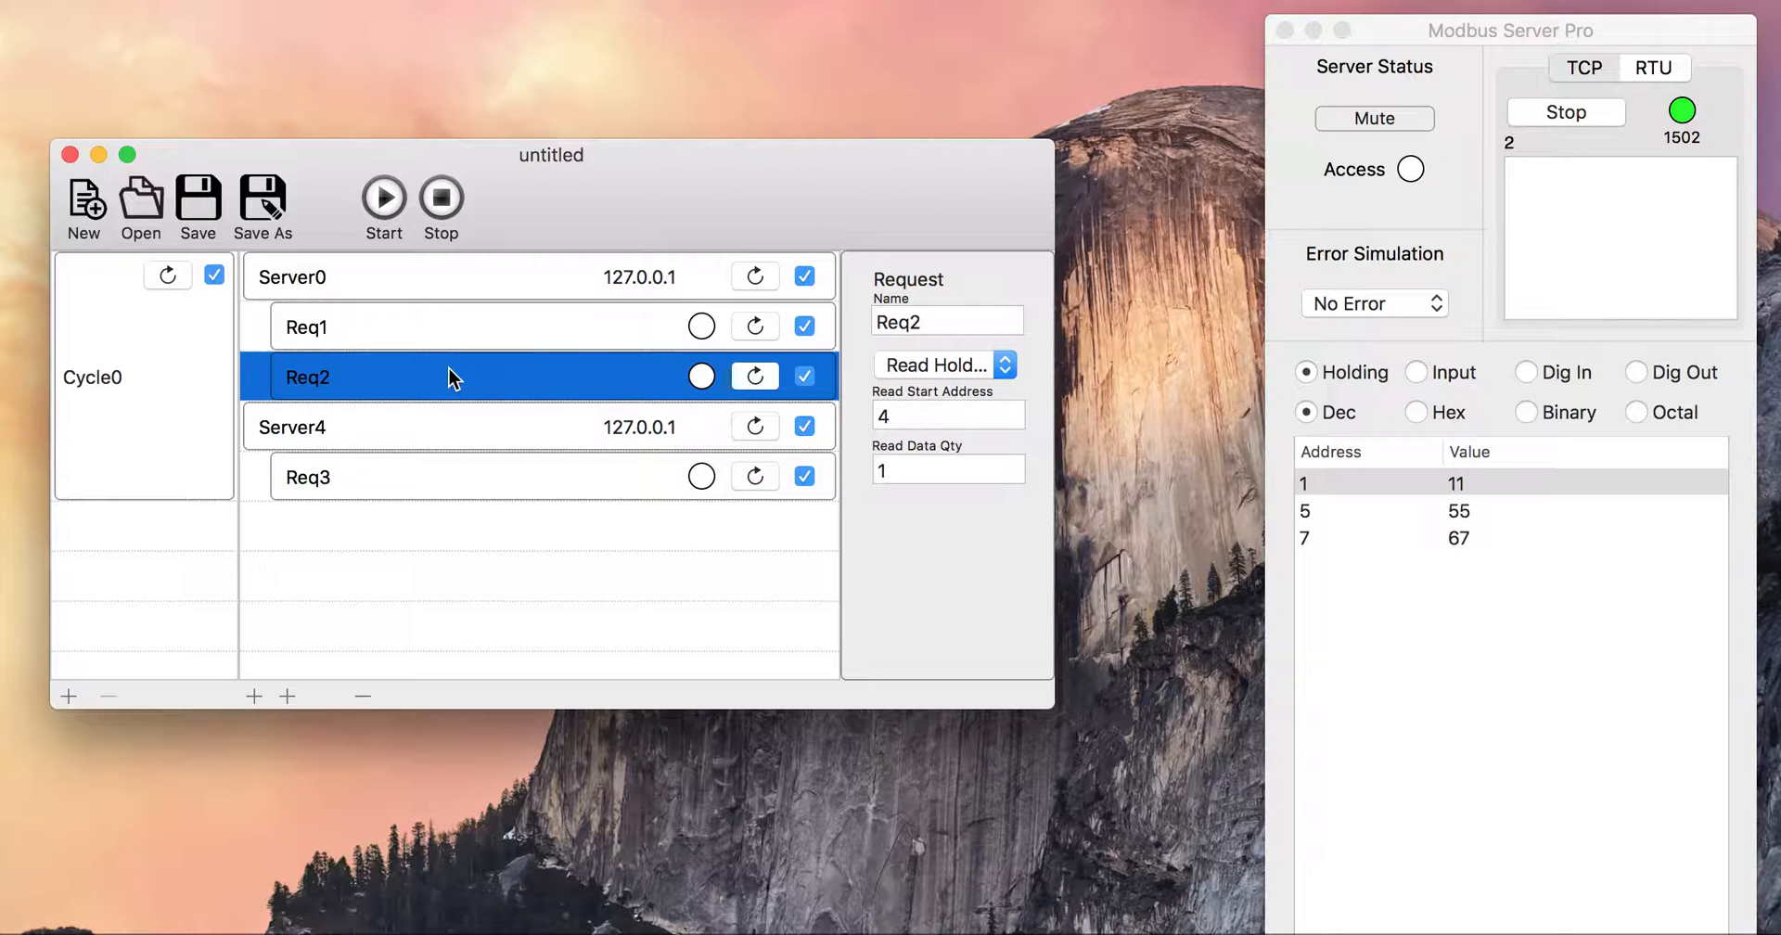
left_click_drag(448, 369, 447, 448)
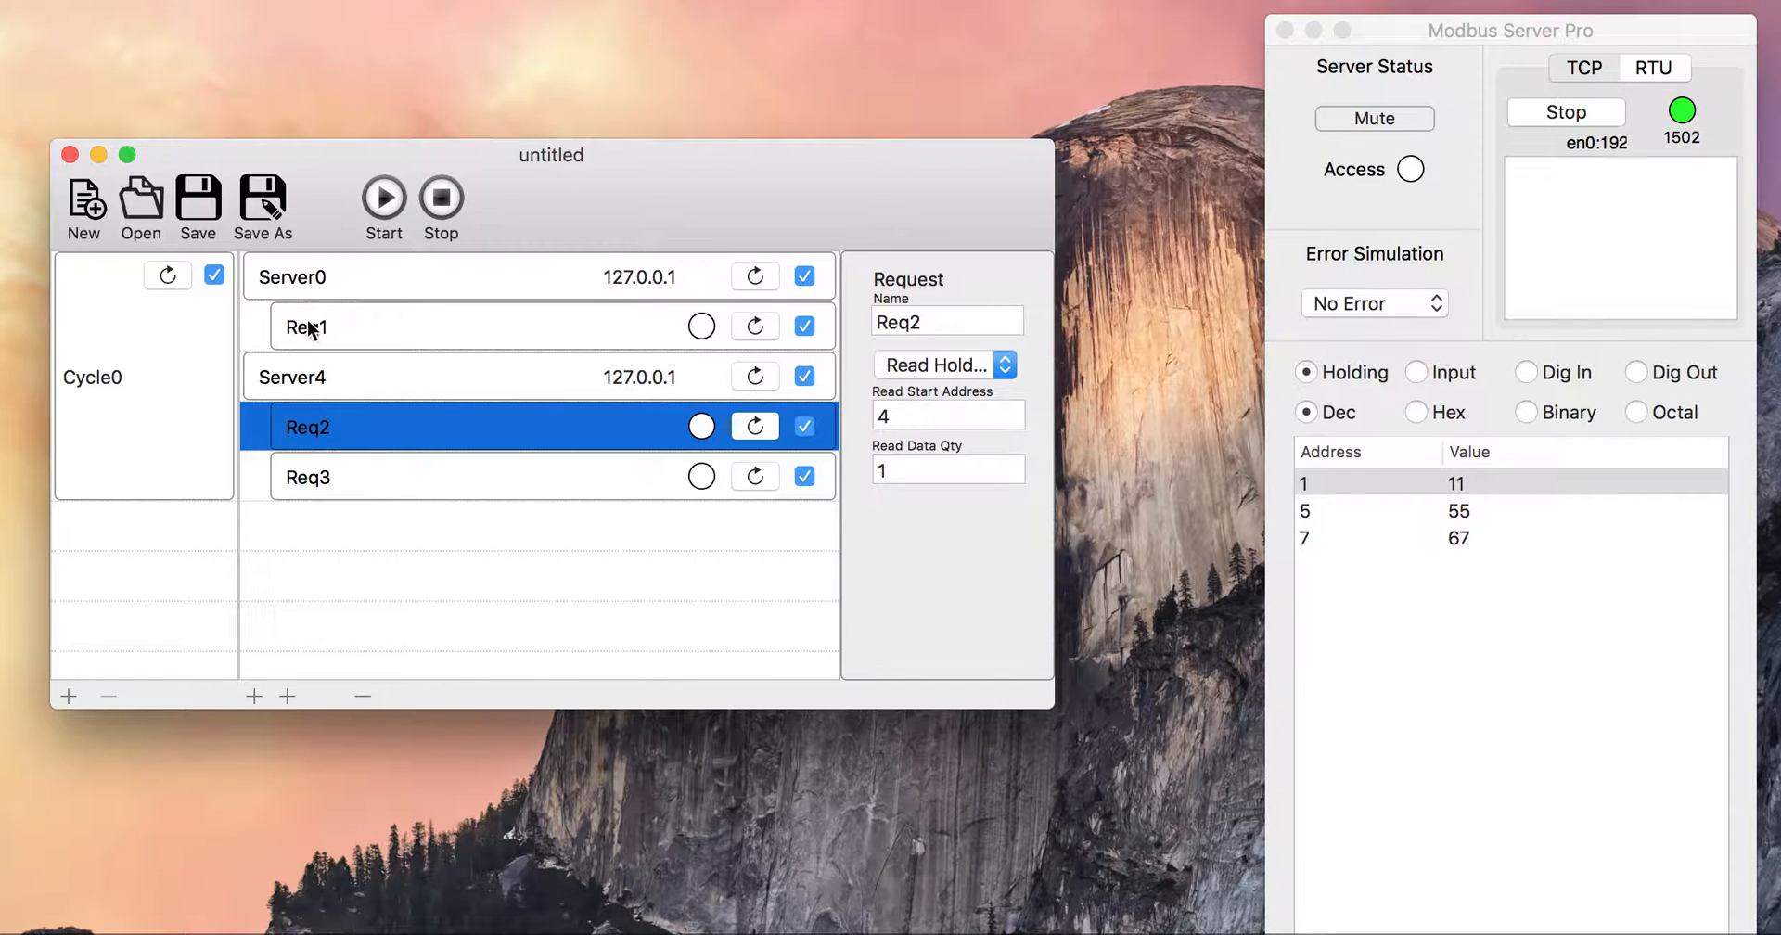
left_click(387, 198)
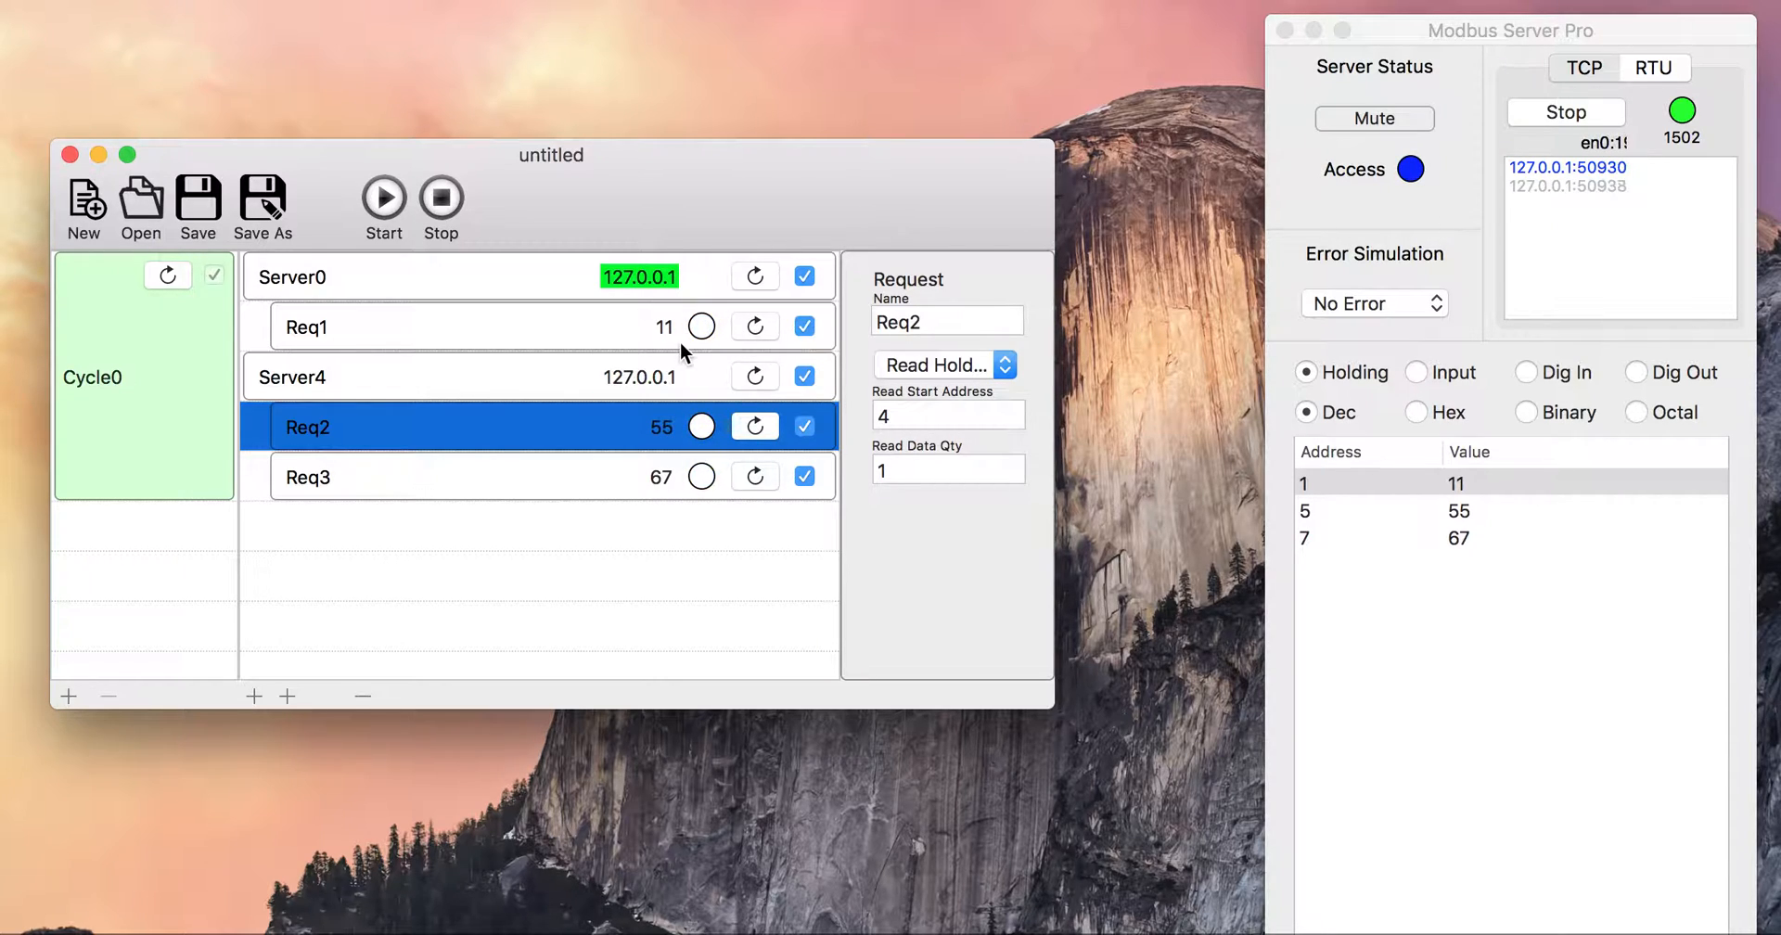
left_click(440, 201)
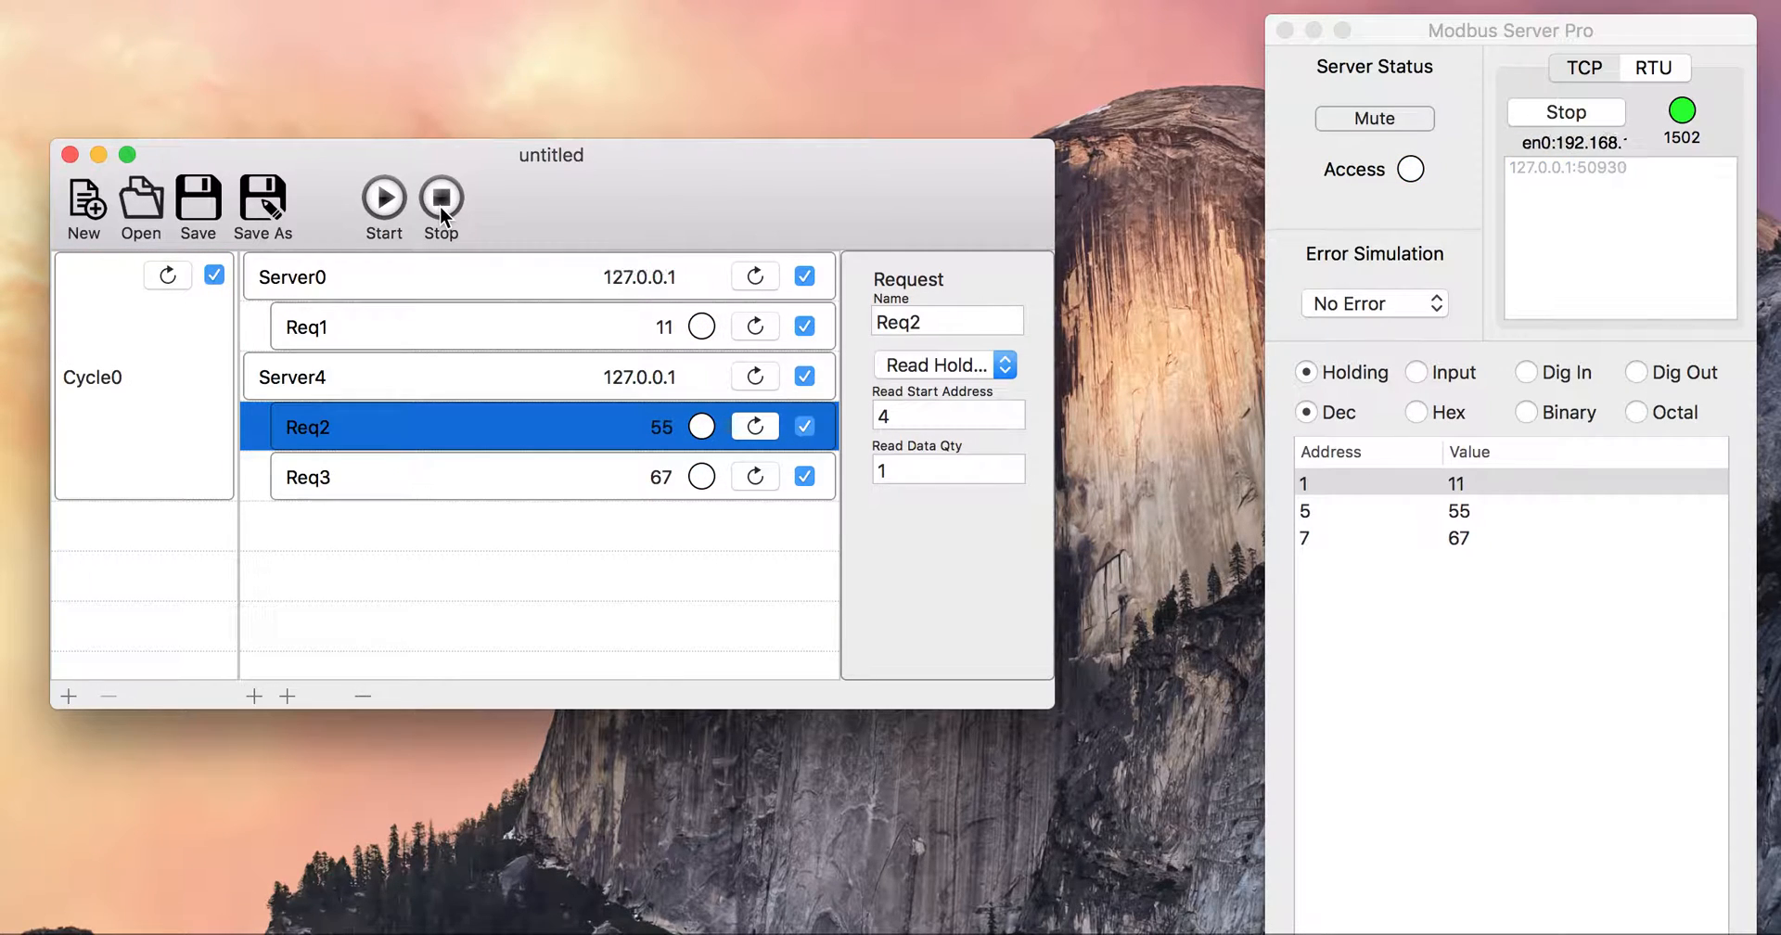
Add a second cycle and set its cycle time to 3000 ms
left_click(69, 696)
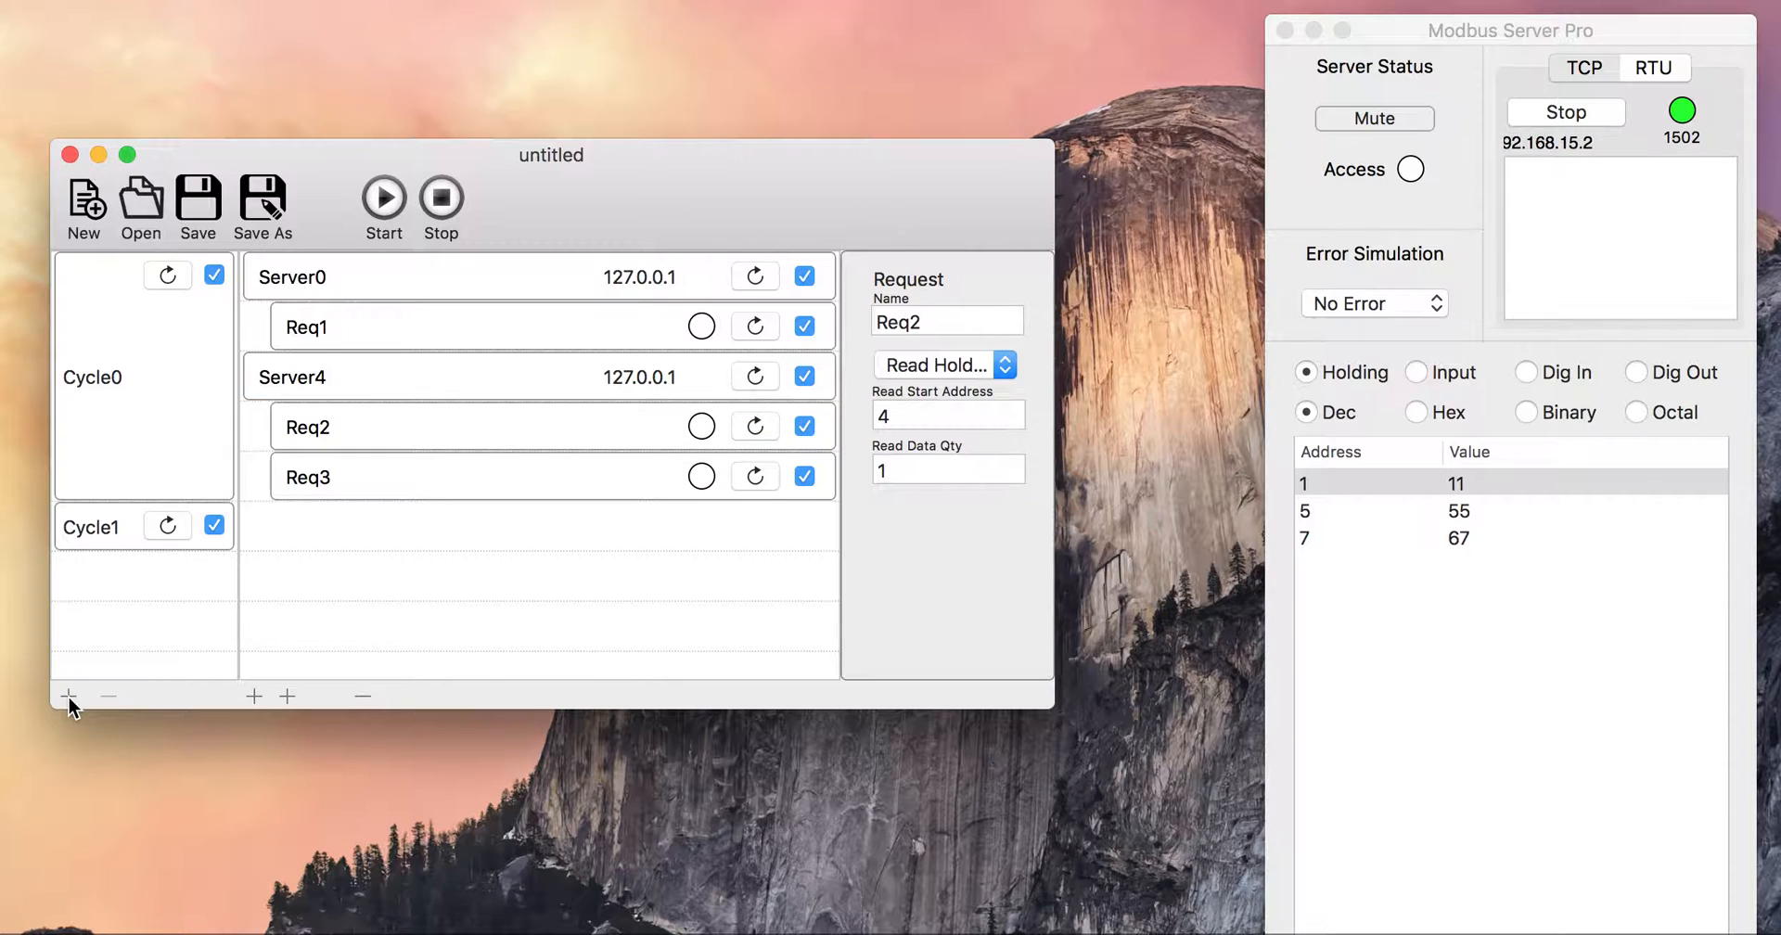
left_click(119, 526)
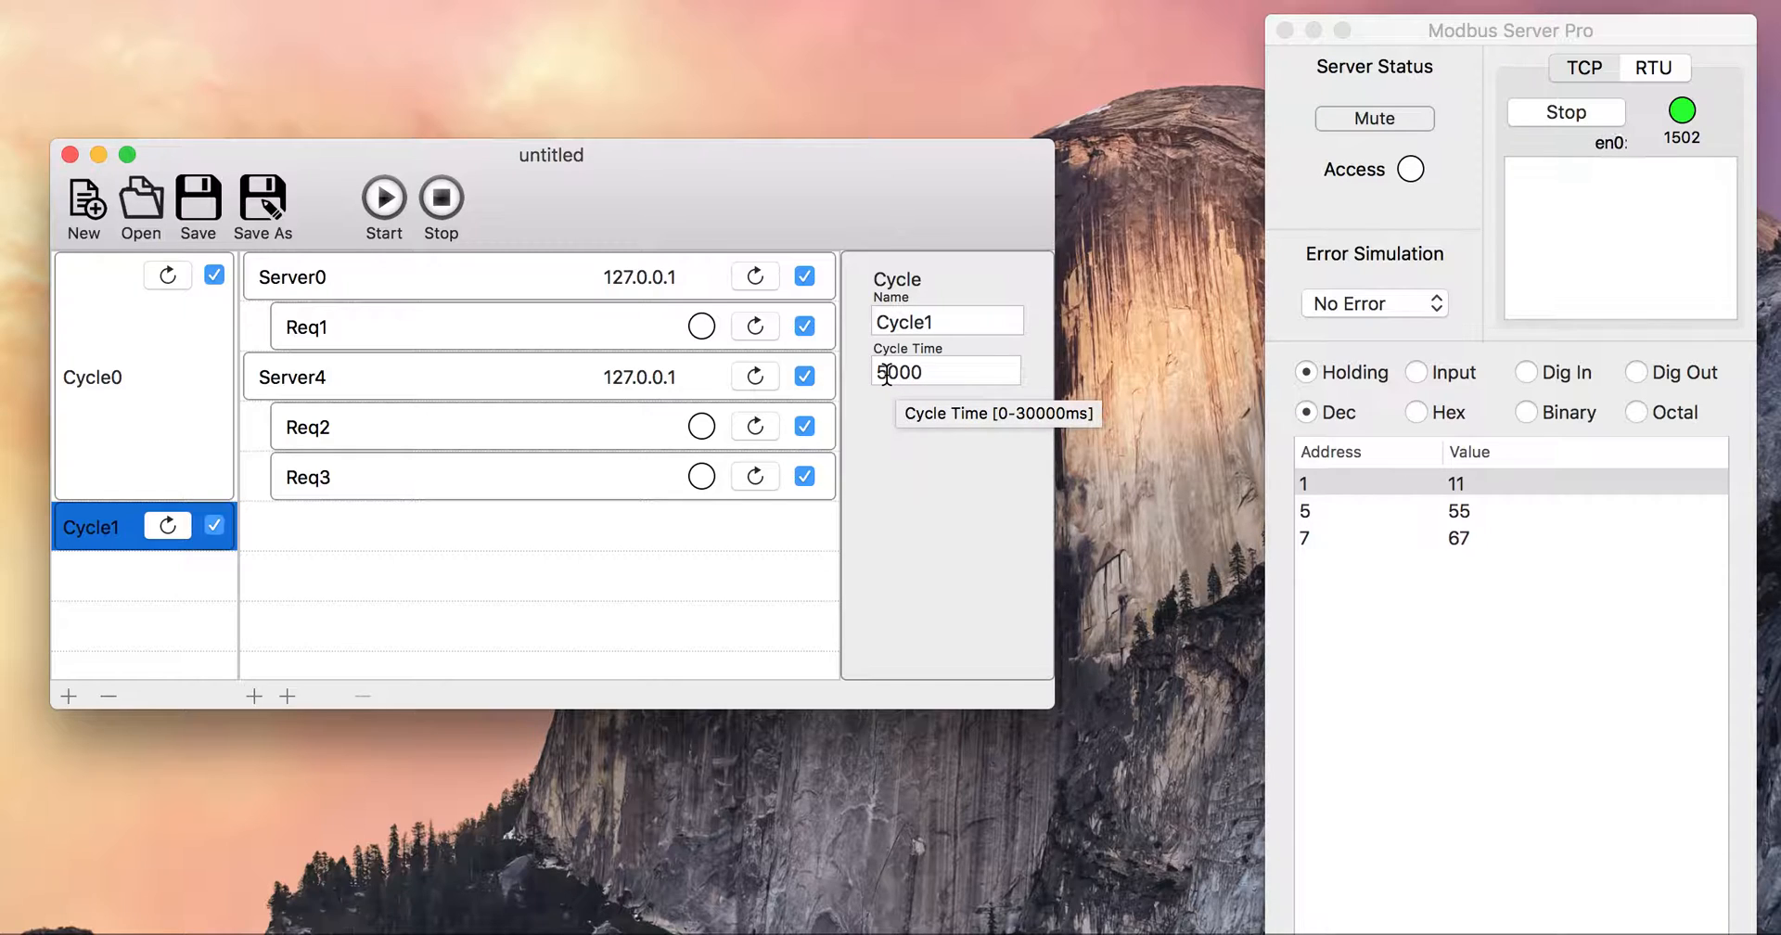
left_click_drag(887, 374, 859, 373)
type("3")
key("Return")
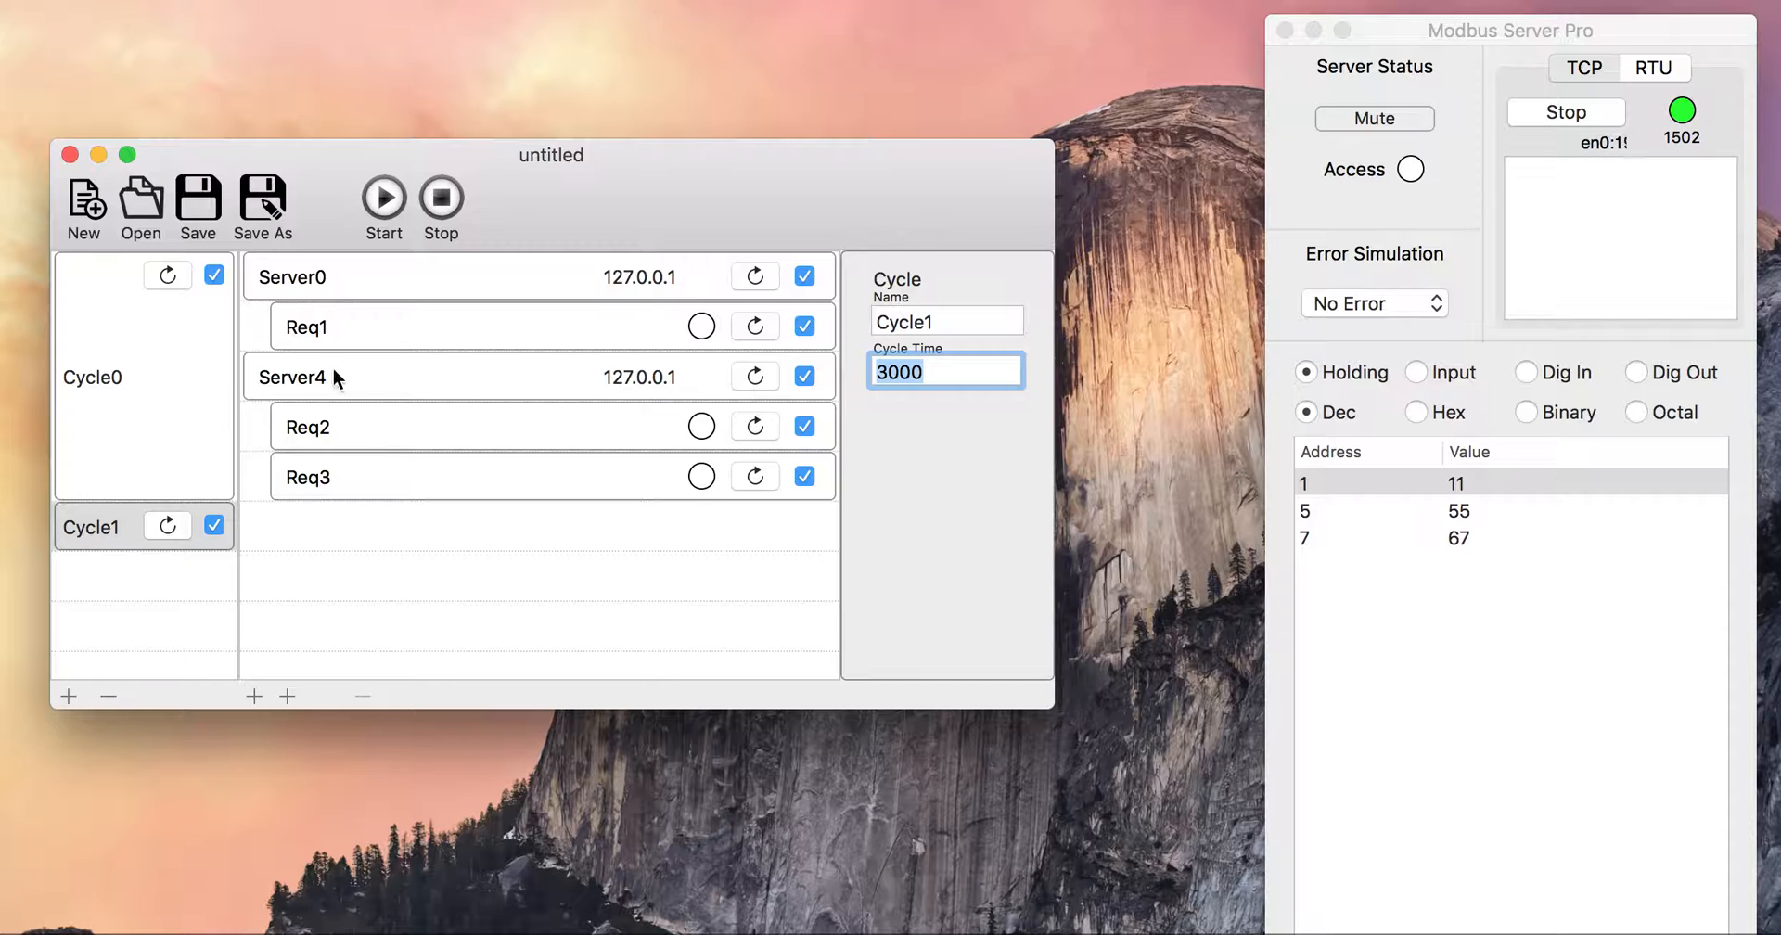
Assign Server4 with its requests to Cycle1, and start and stop both cycles to test them
left_click_drag(358, 369, 197, 536)
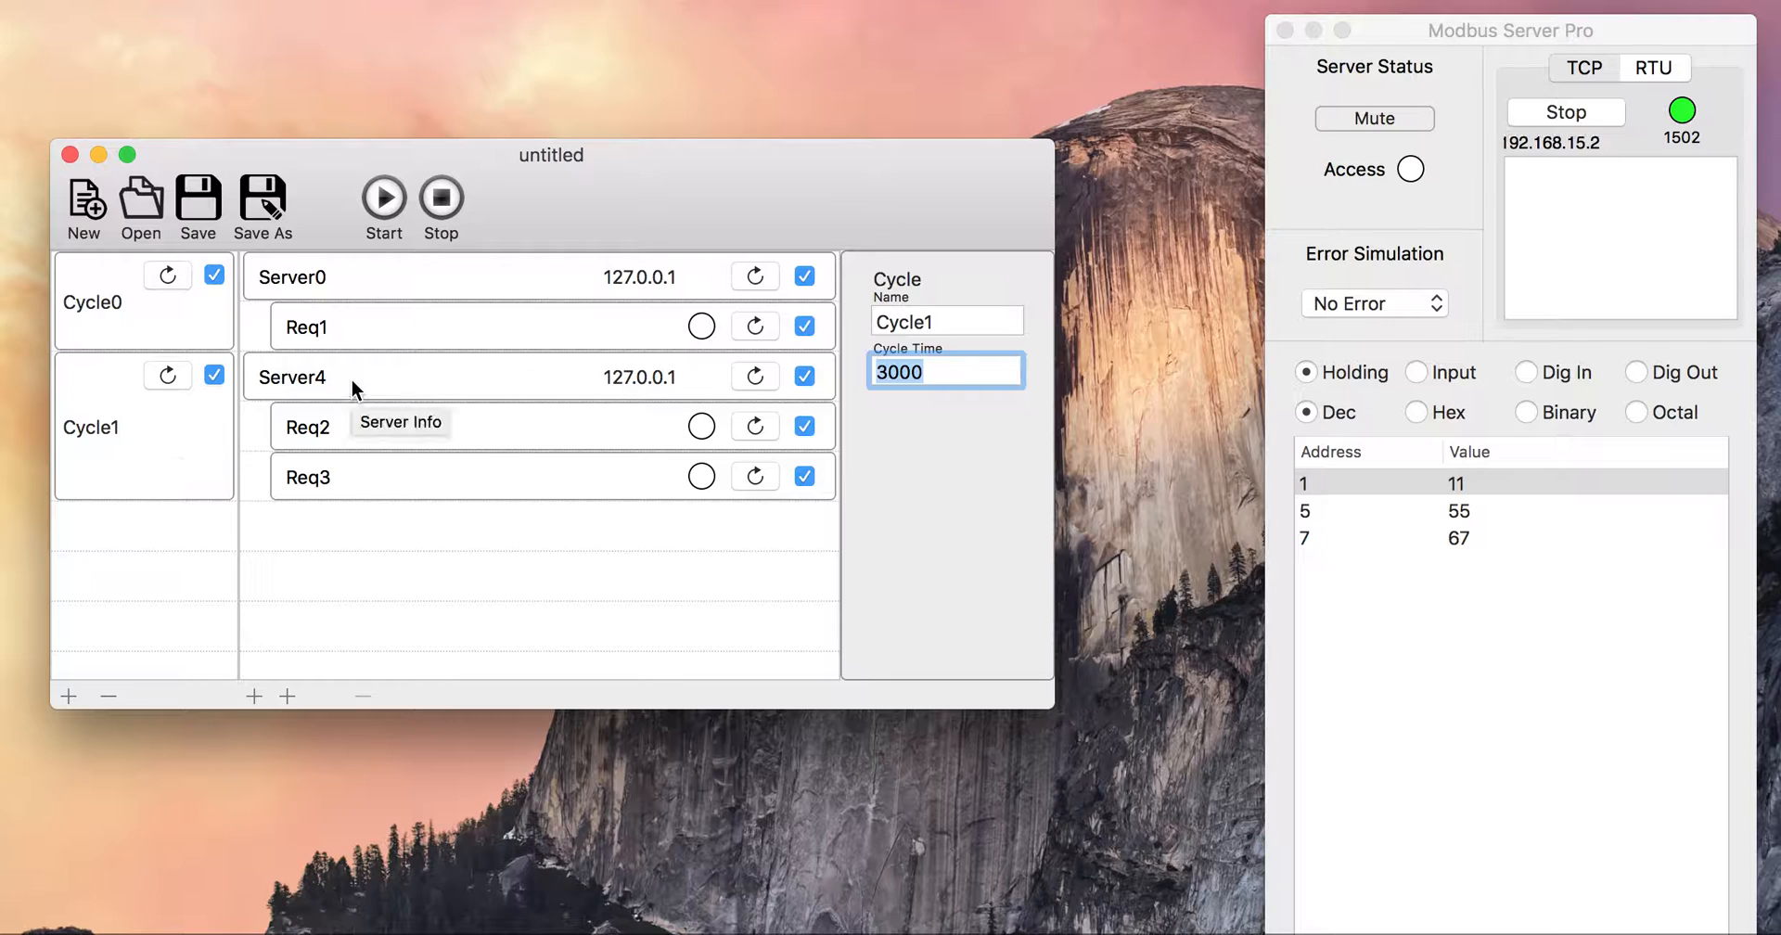
left_click(385, 198)
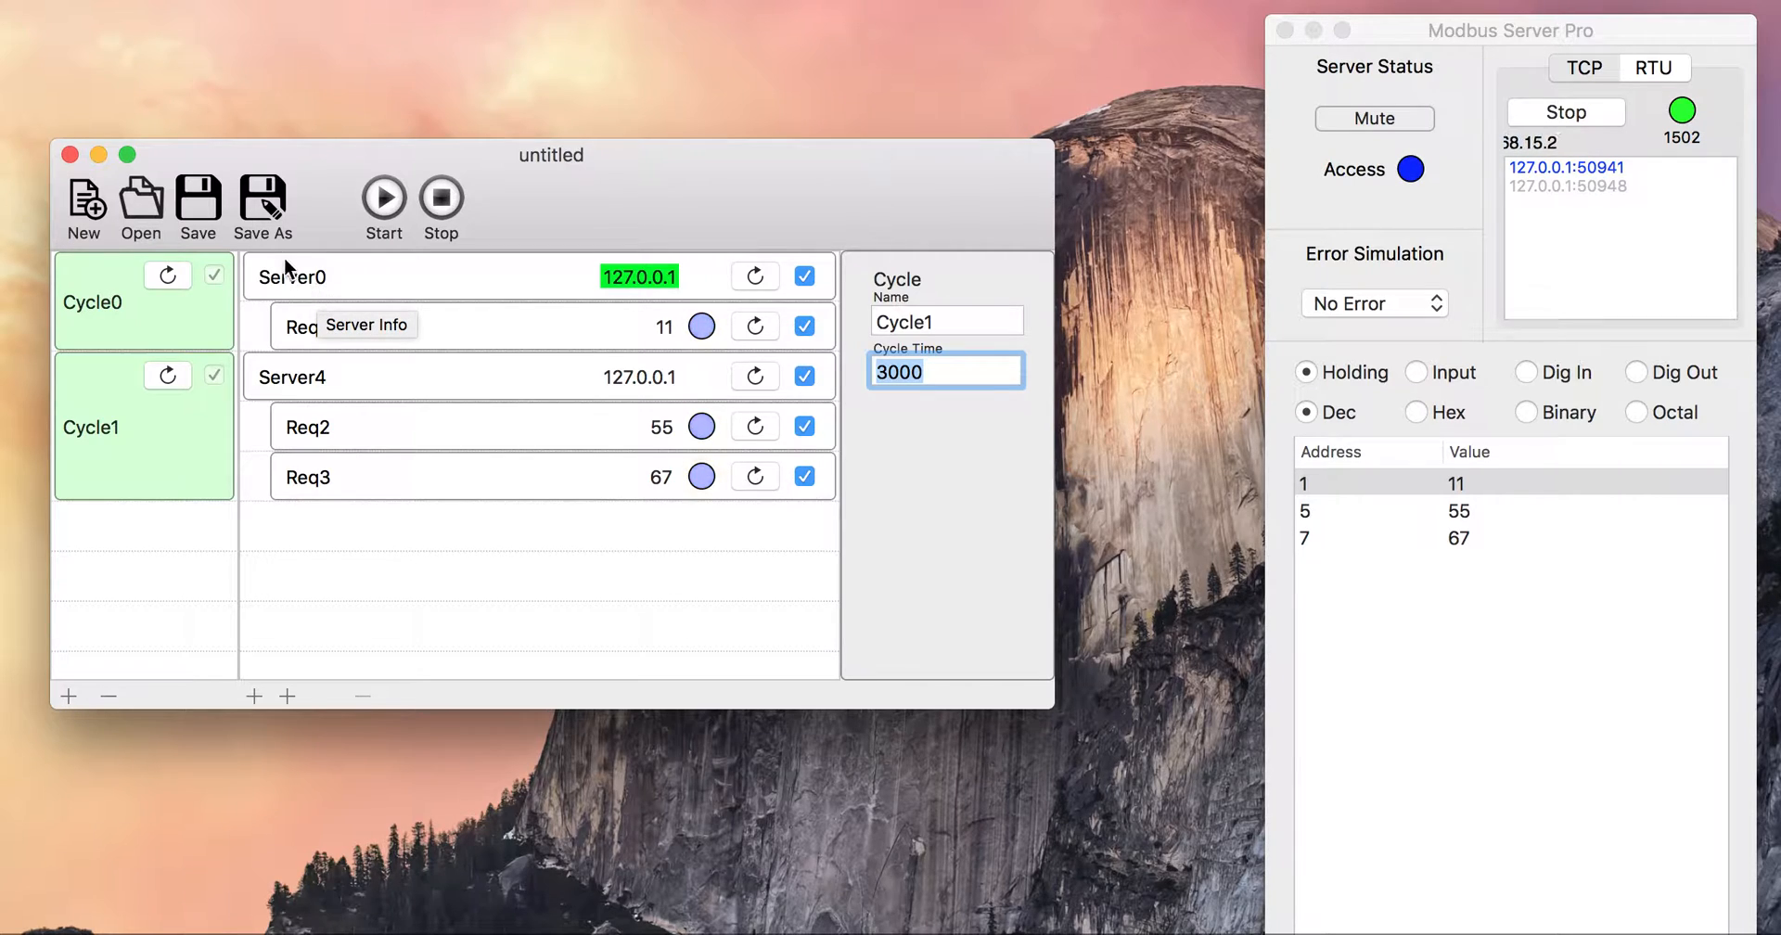
left_click(442, 197)
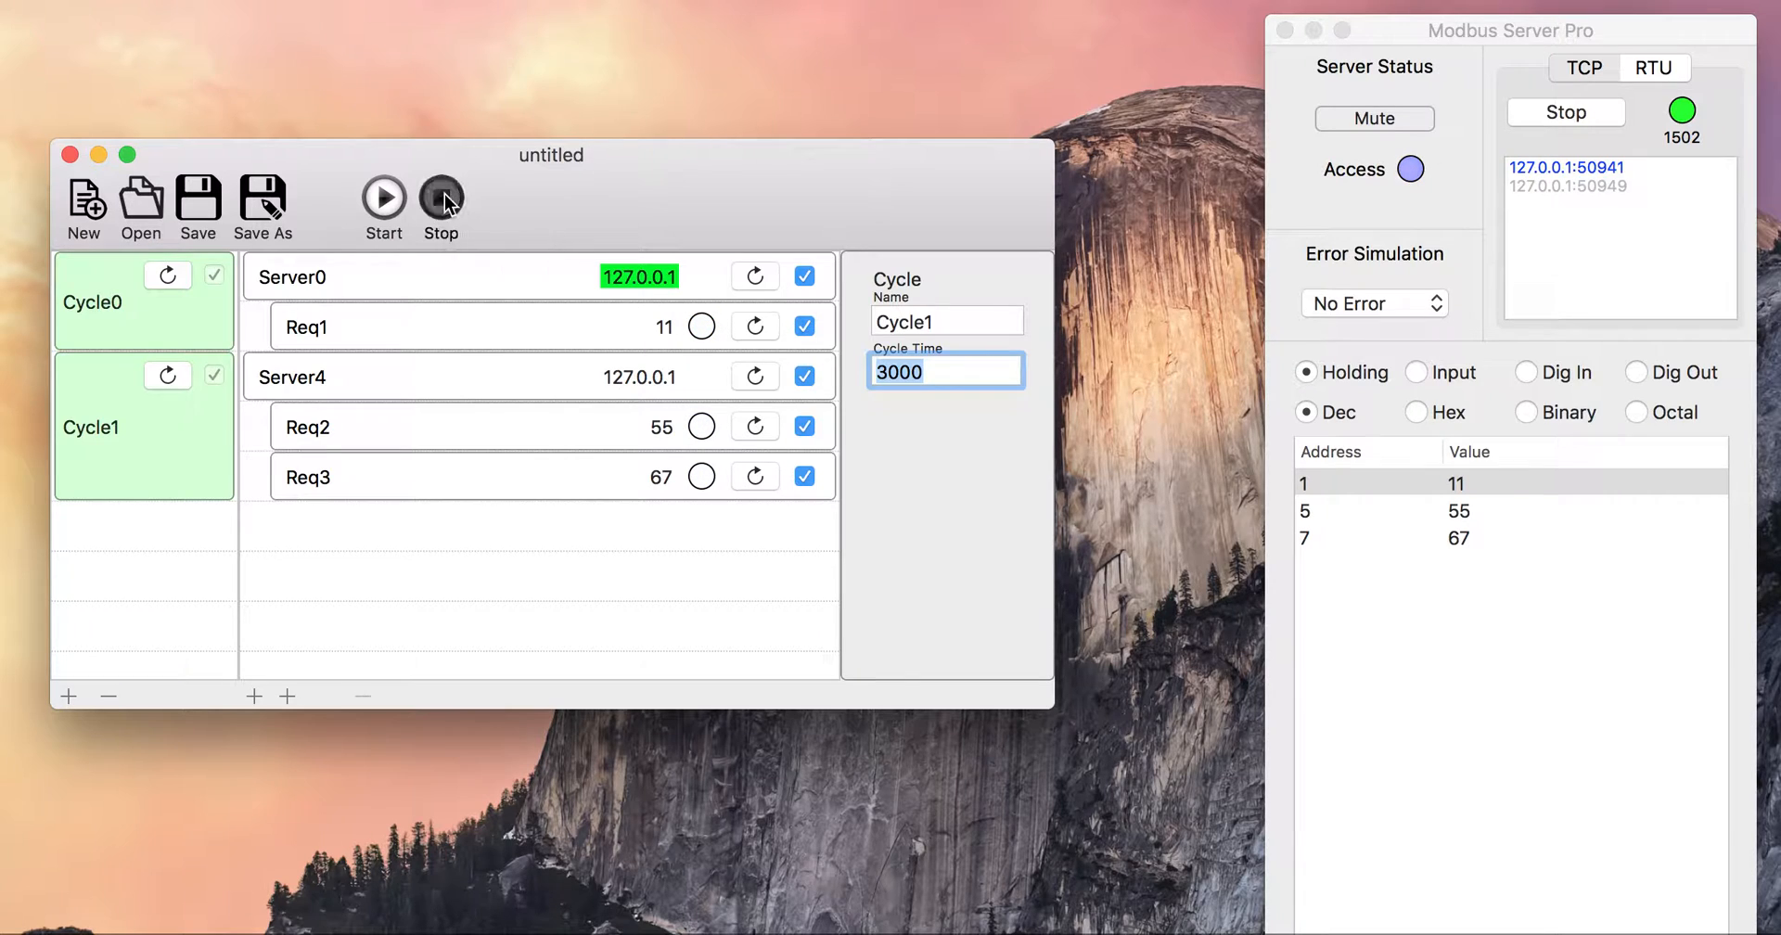
Add a request below Req1 under Server0 and set its function to Read Holding Registers
left_click(399, 326)
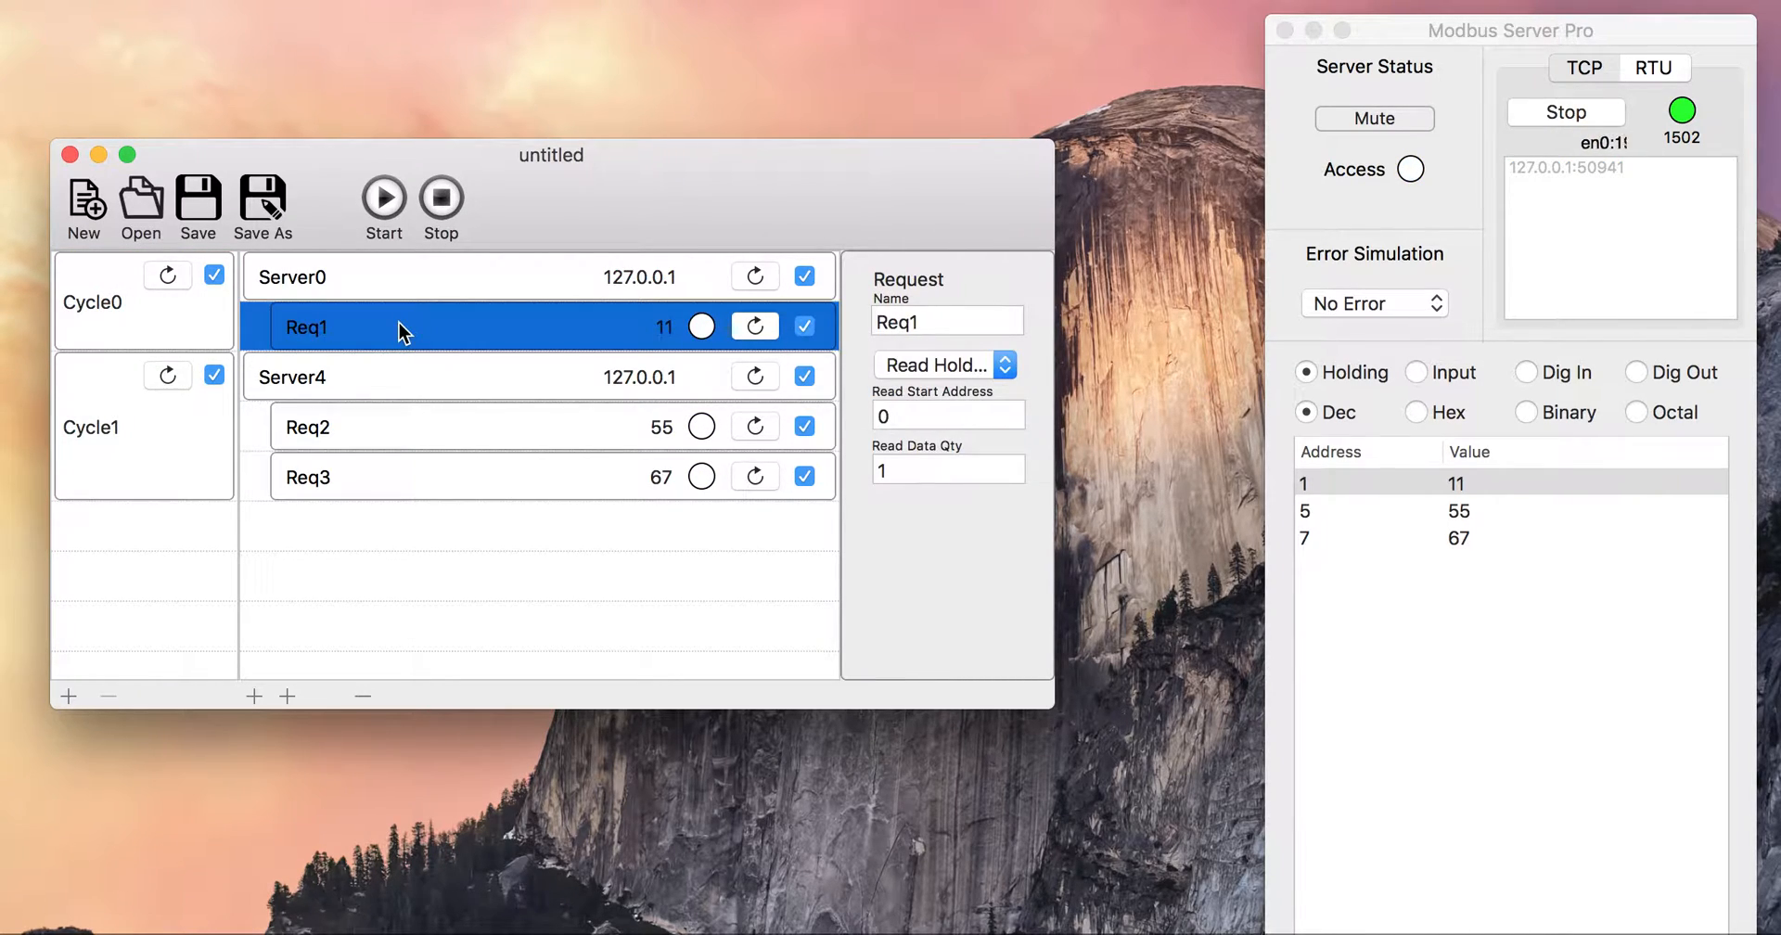
left_click(287, 696)
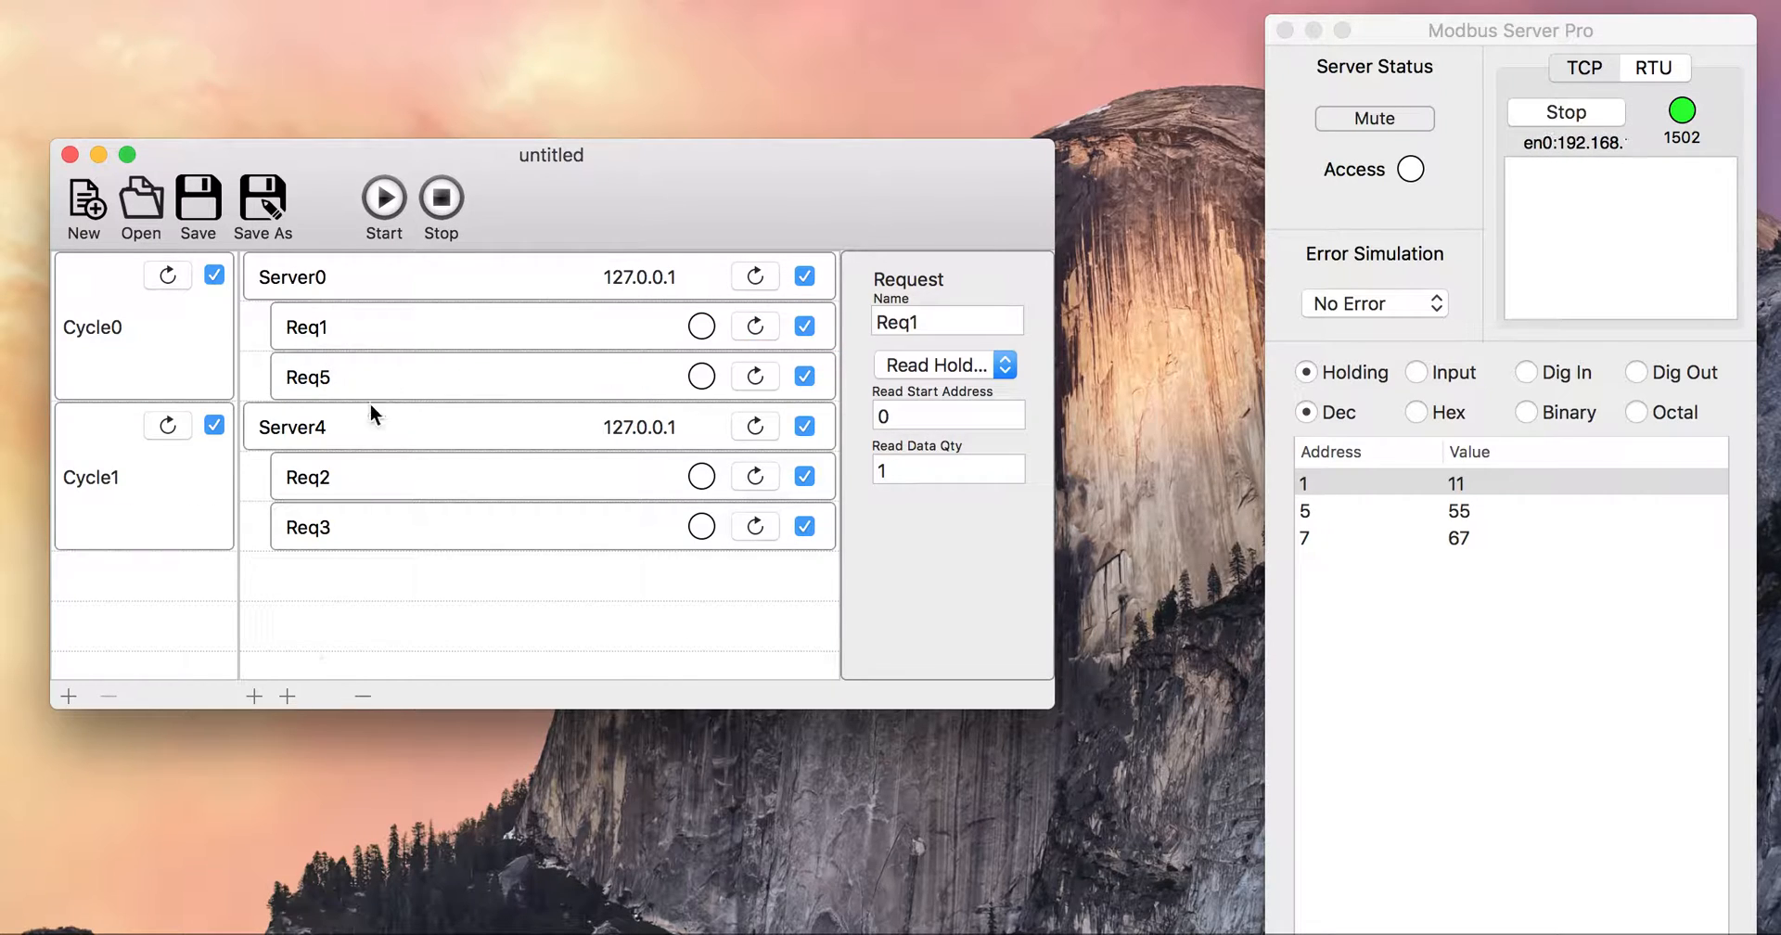
left_click(336, 376)
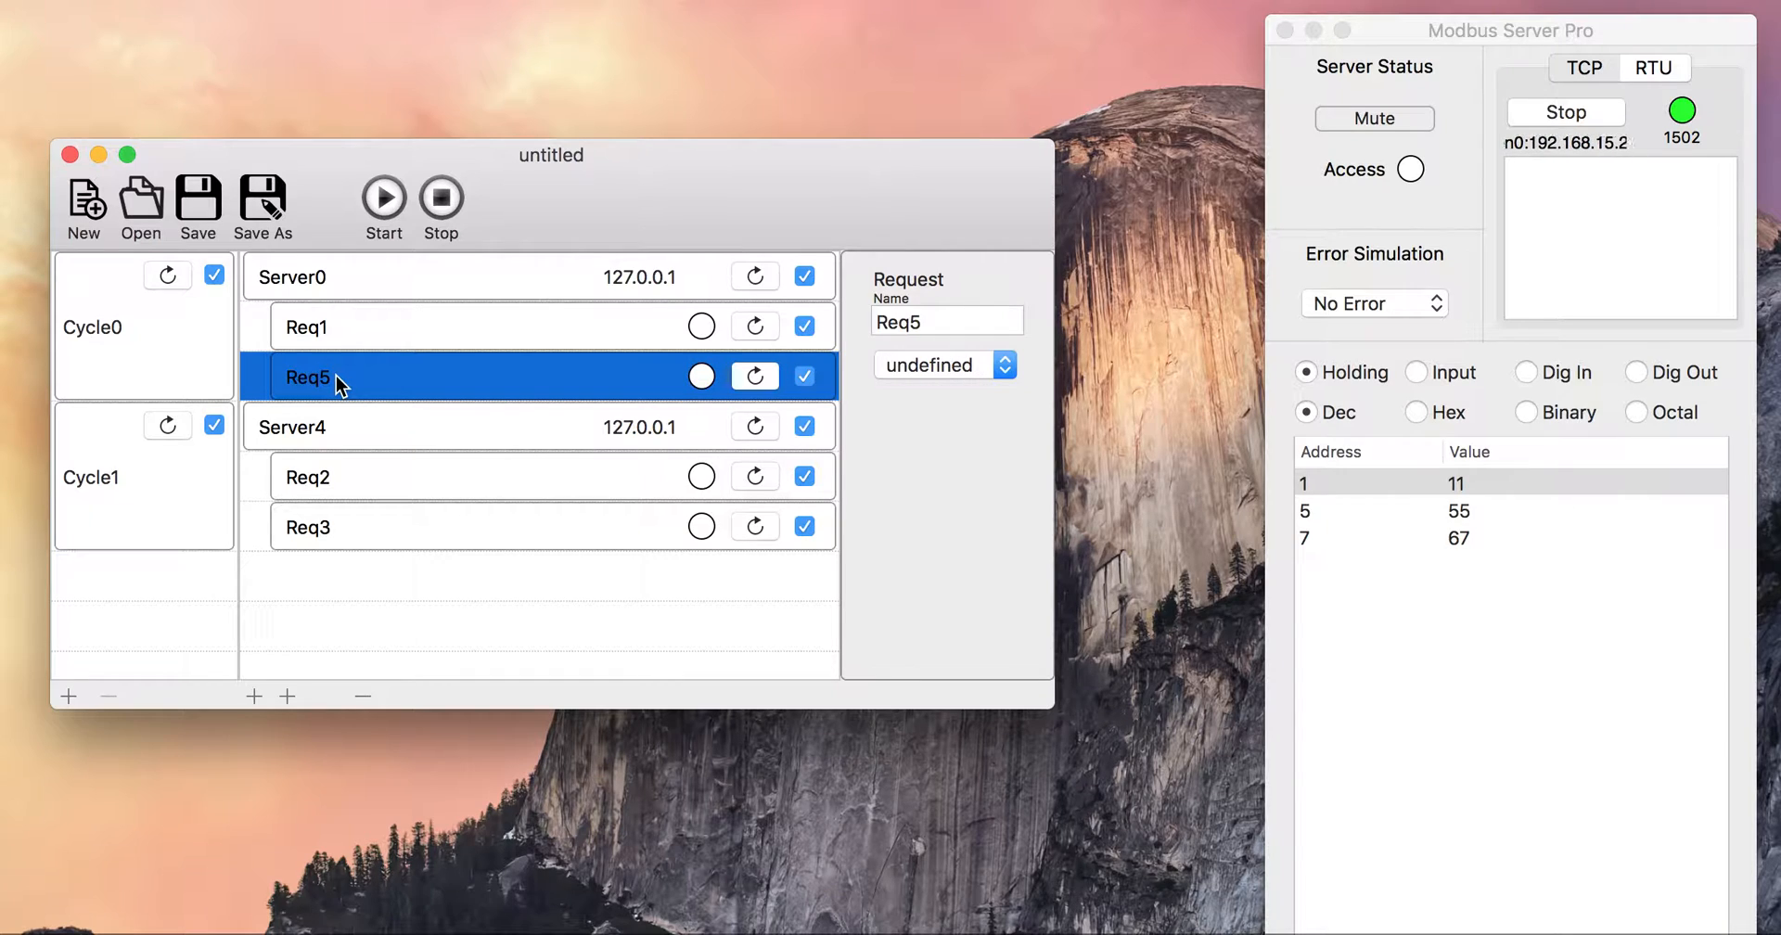
left_click(1006, 365)
left_click(983, 443)
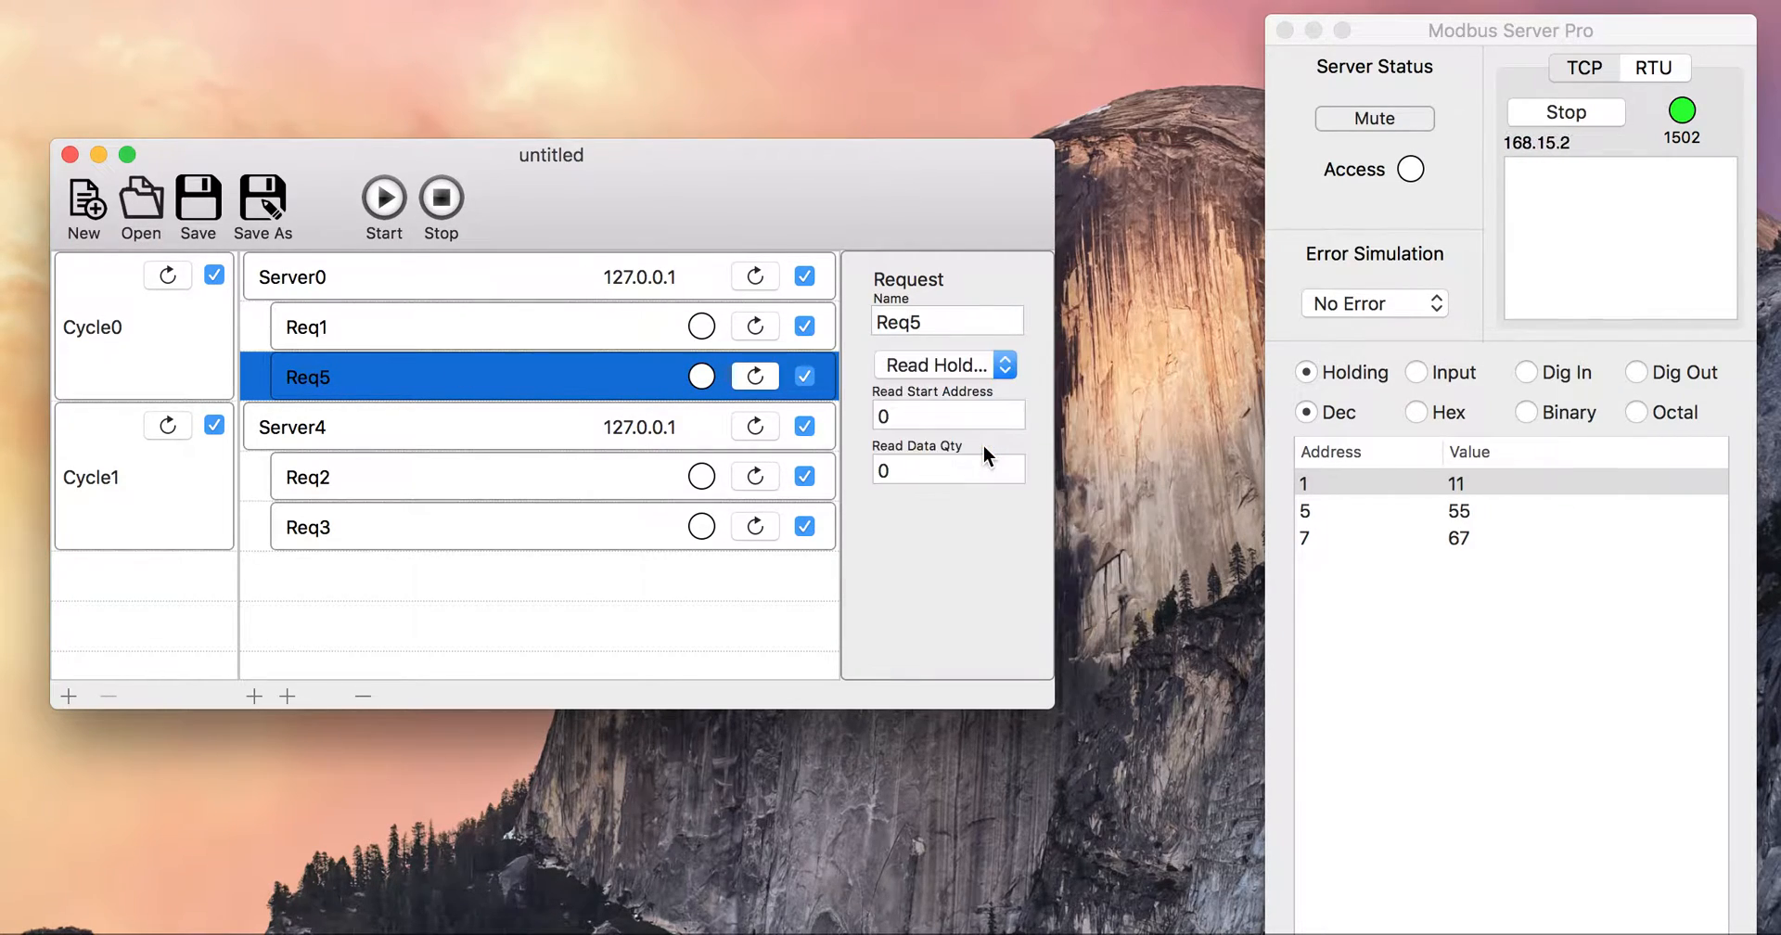
Set Req5's read start address to 9 and data quantity to 1, and start the cycles
left_click(926, 414)
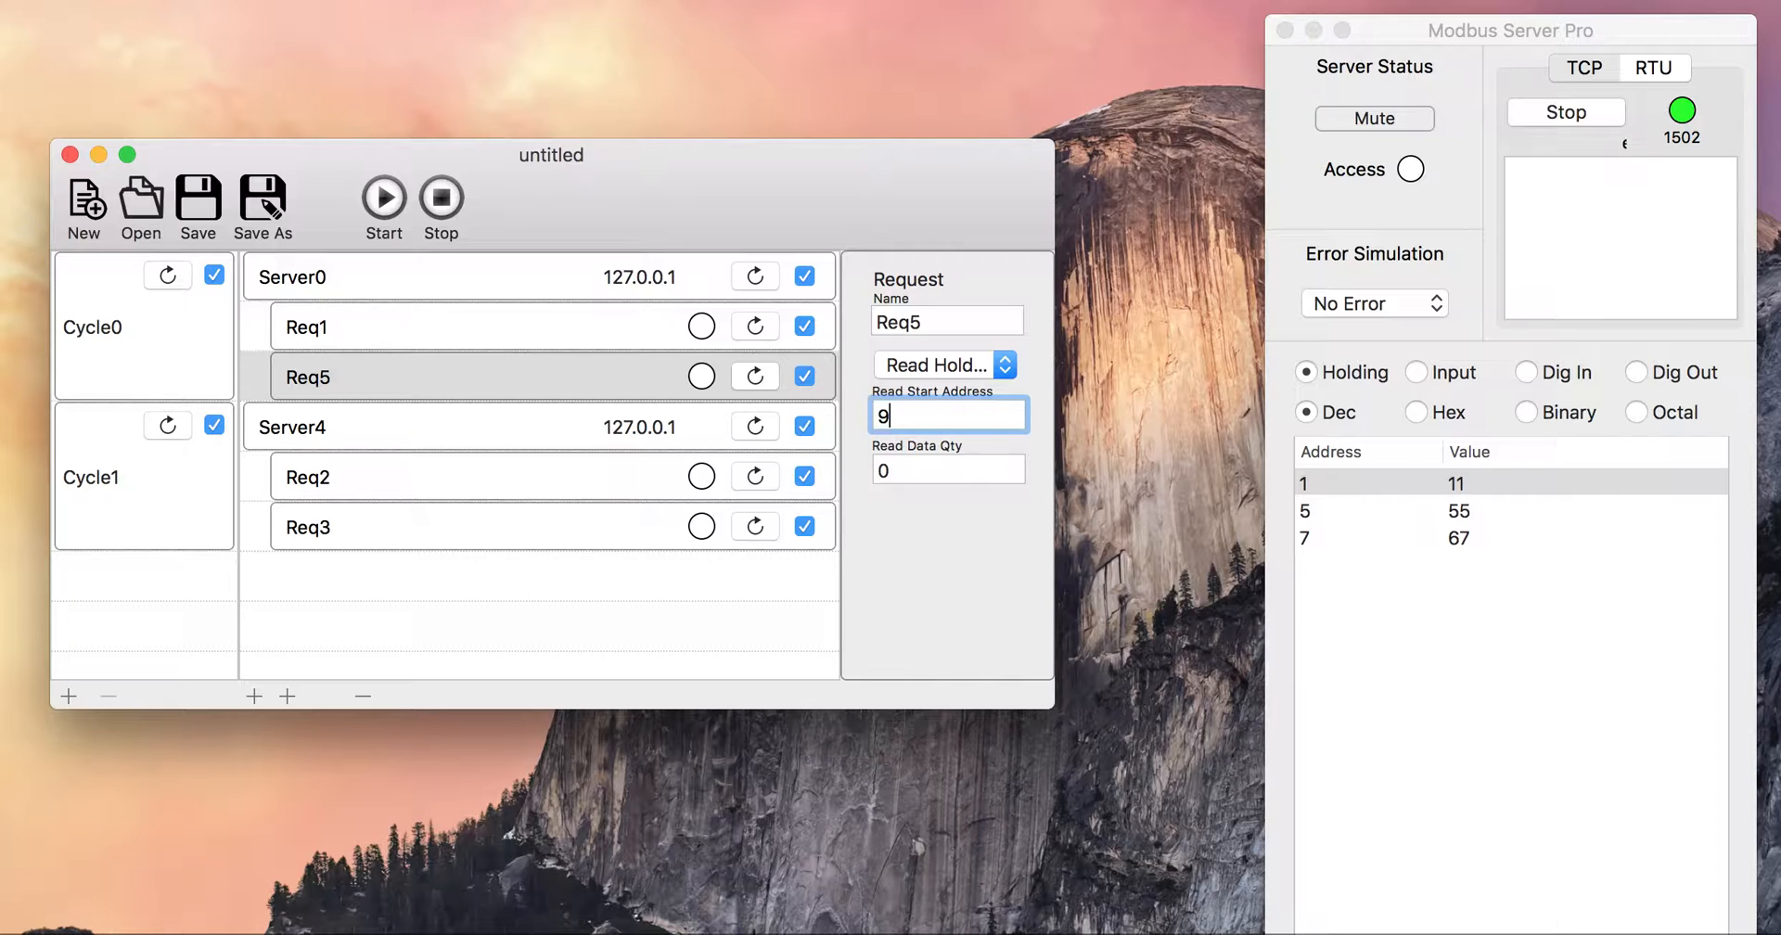
key("Tab")
type("1")
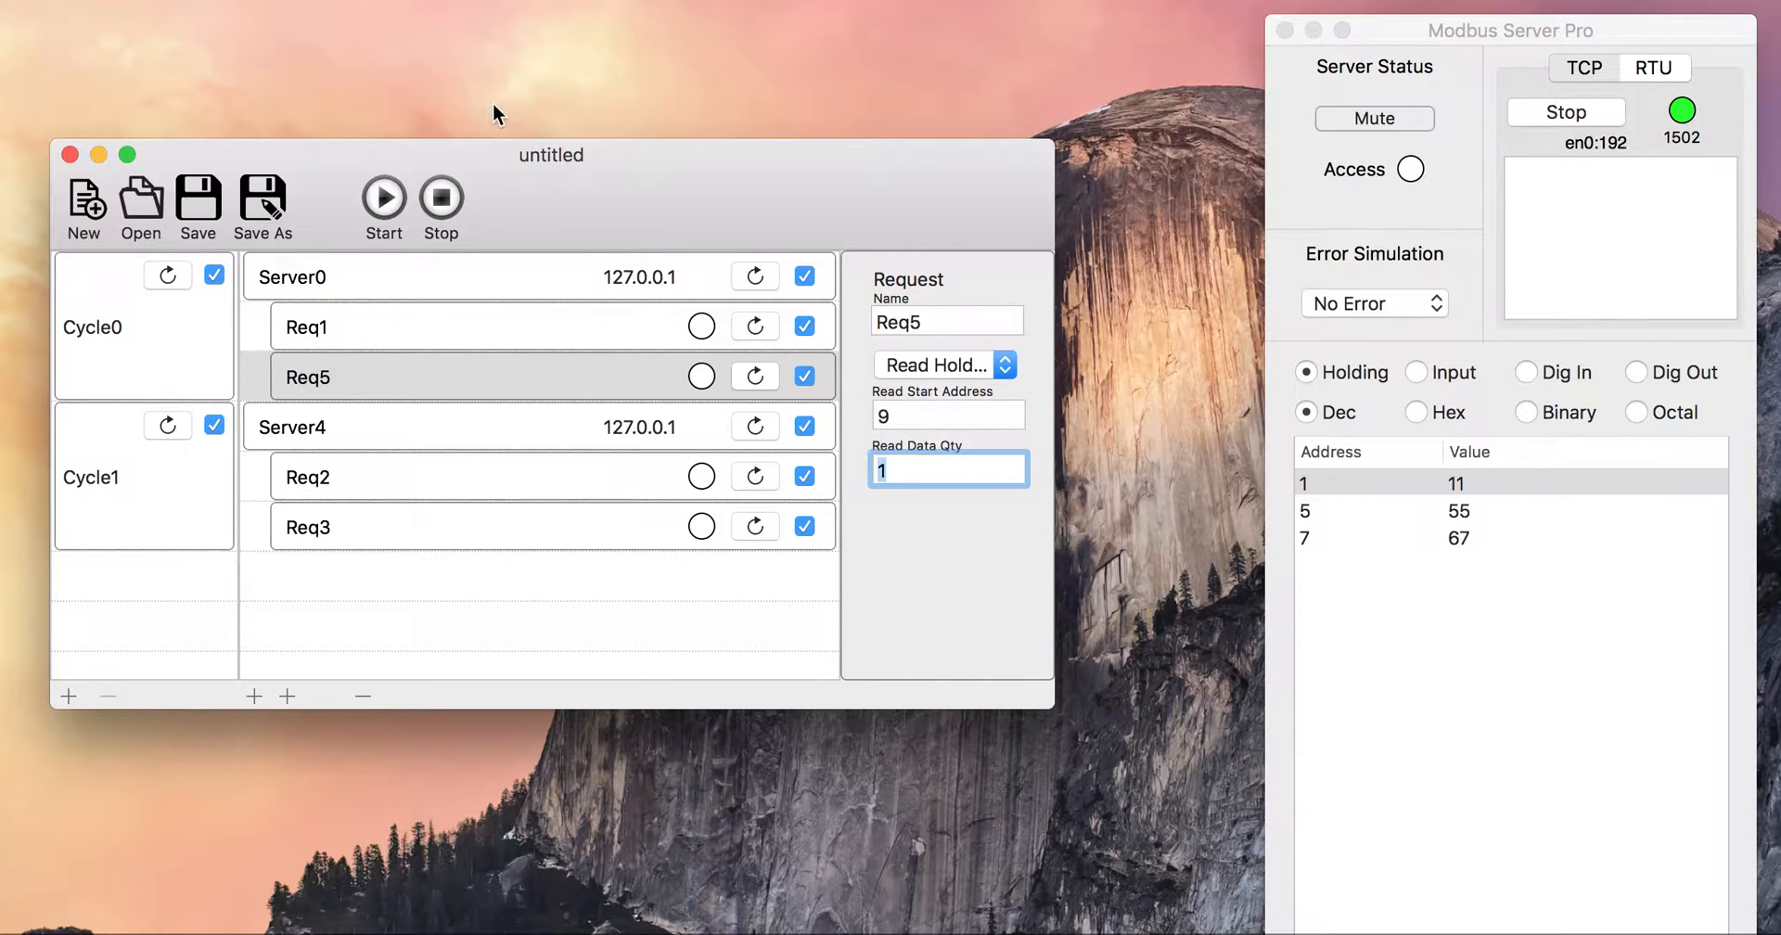
left_click(375, 206)
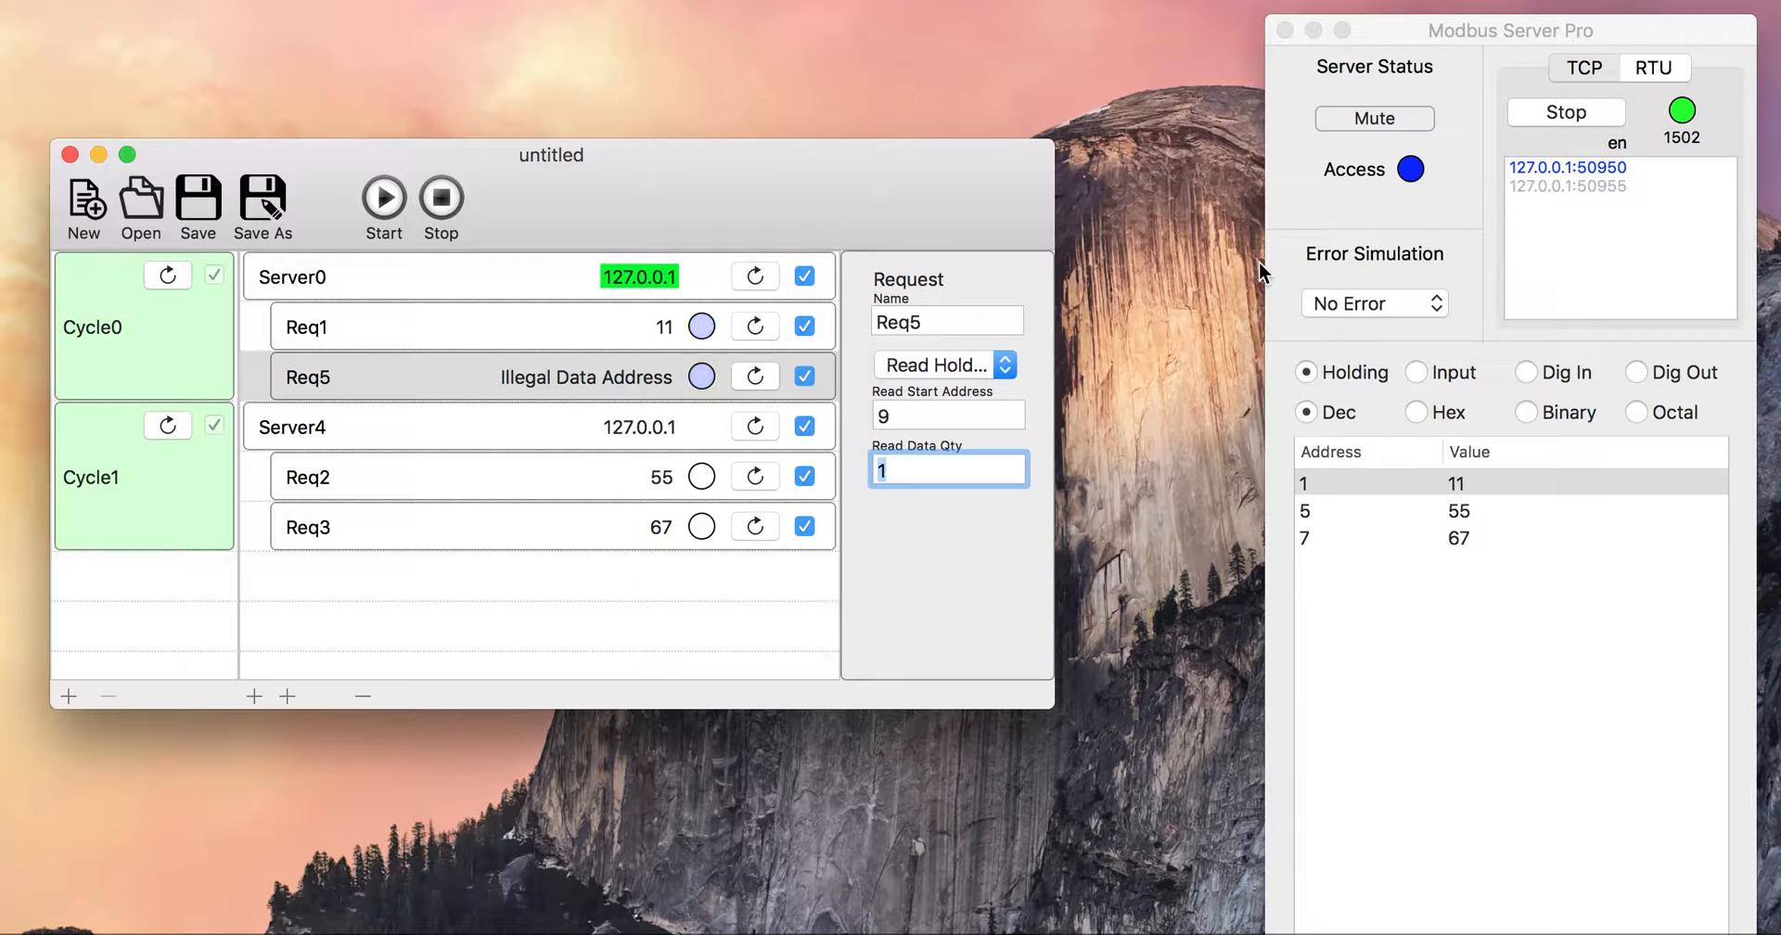
Switch to Modbus Server Pro and simulate an Illegal Function error, followed by a Device Failure, while the cycles run
left_click(1410, 298)
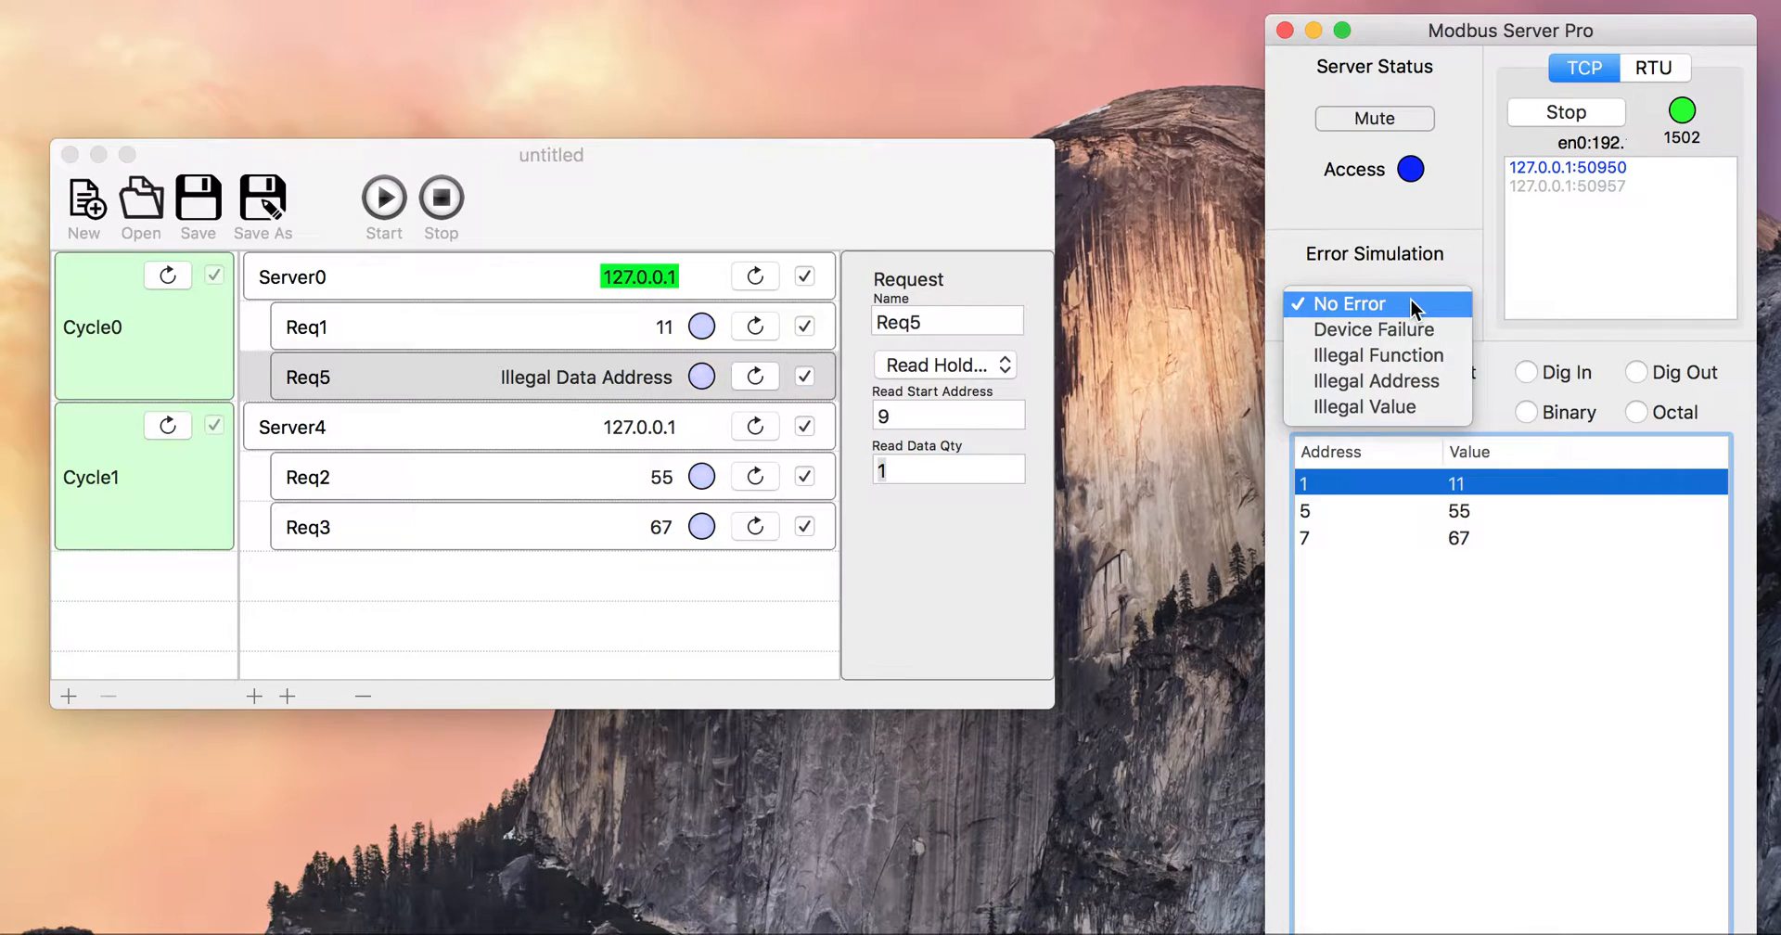
left_click(1392, 353)
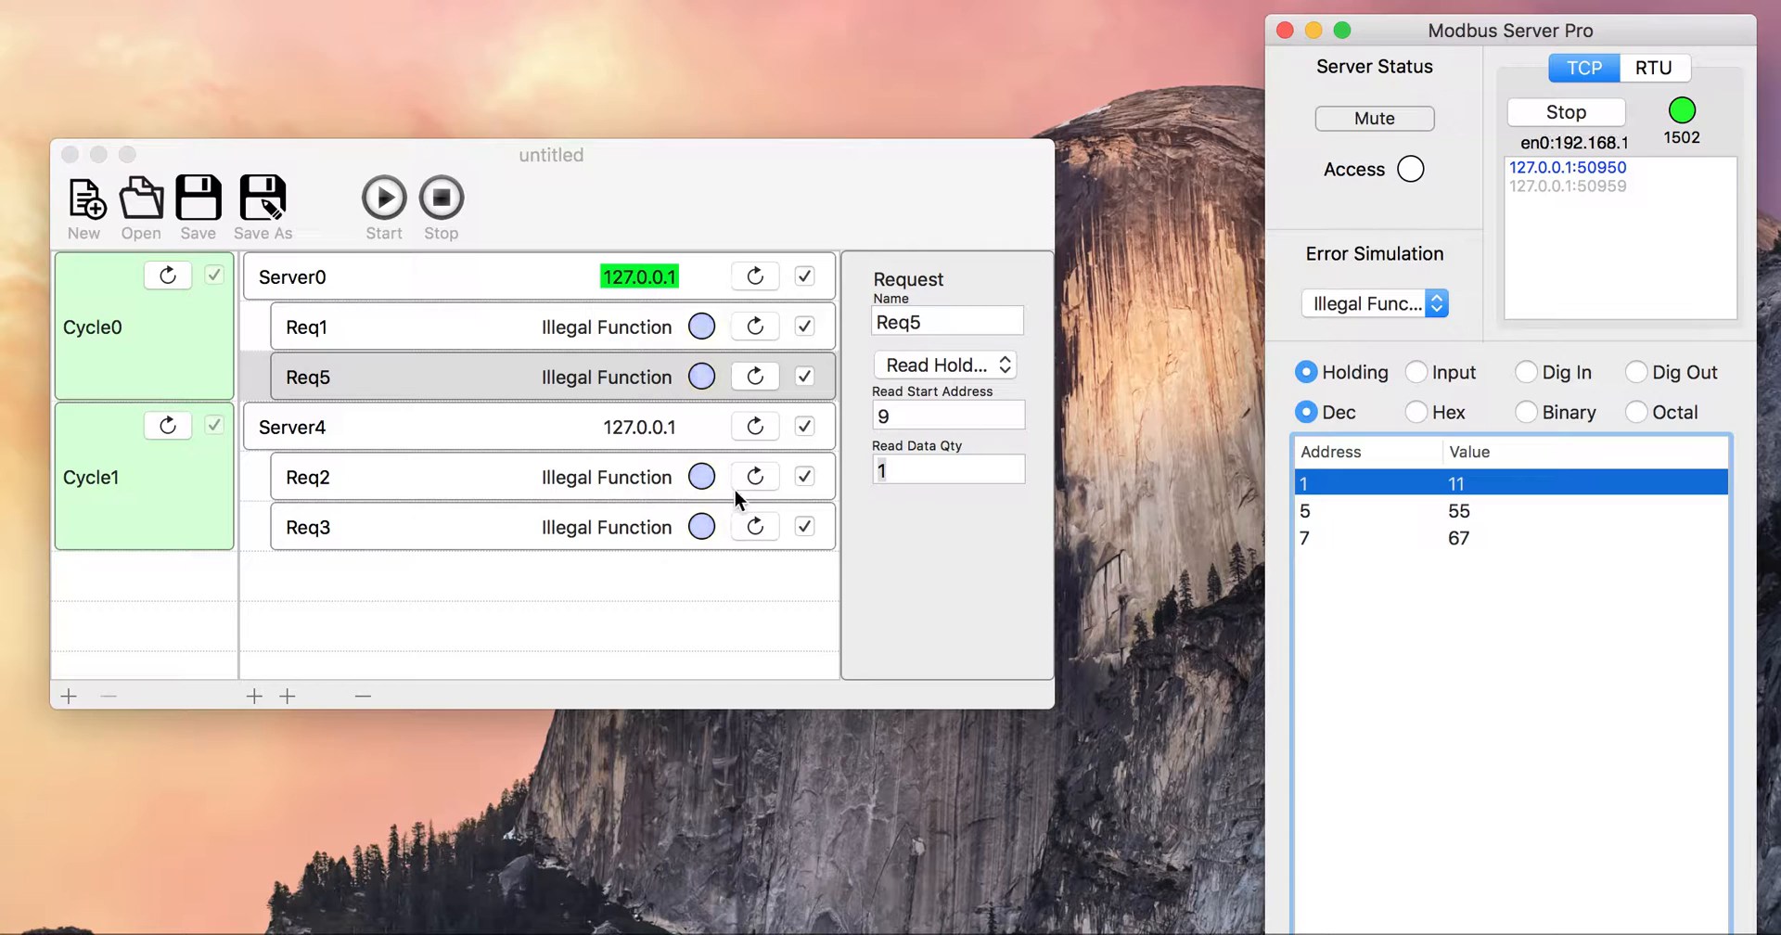
left_click(1440, 299)
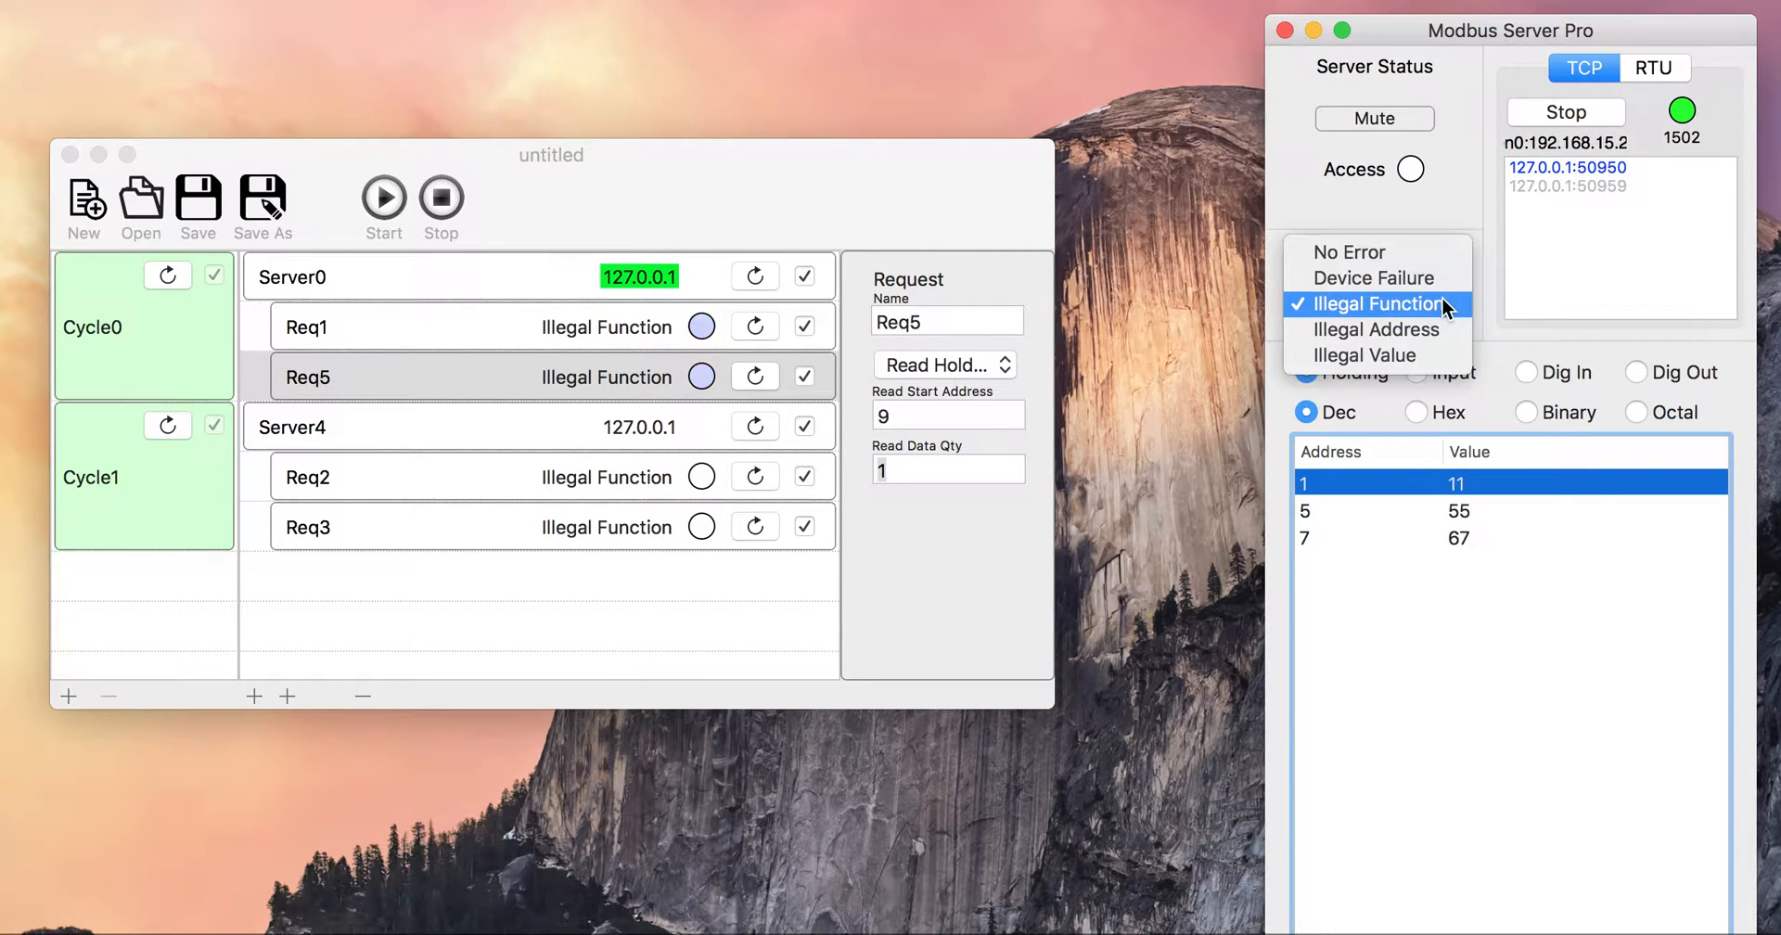
left_click(1407, 280)
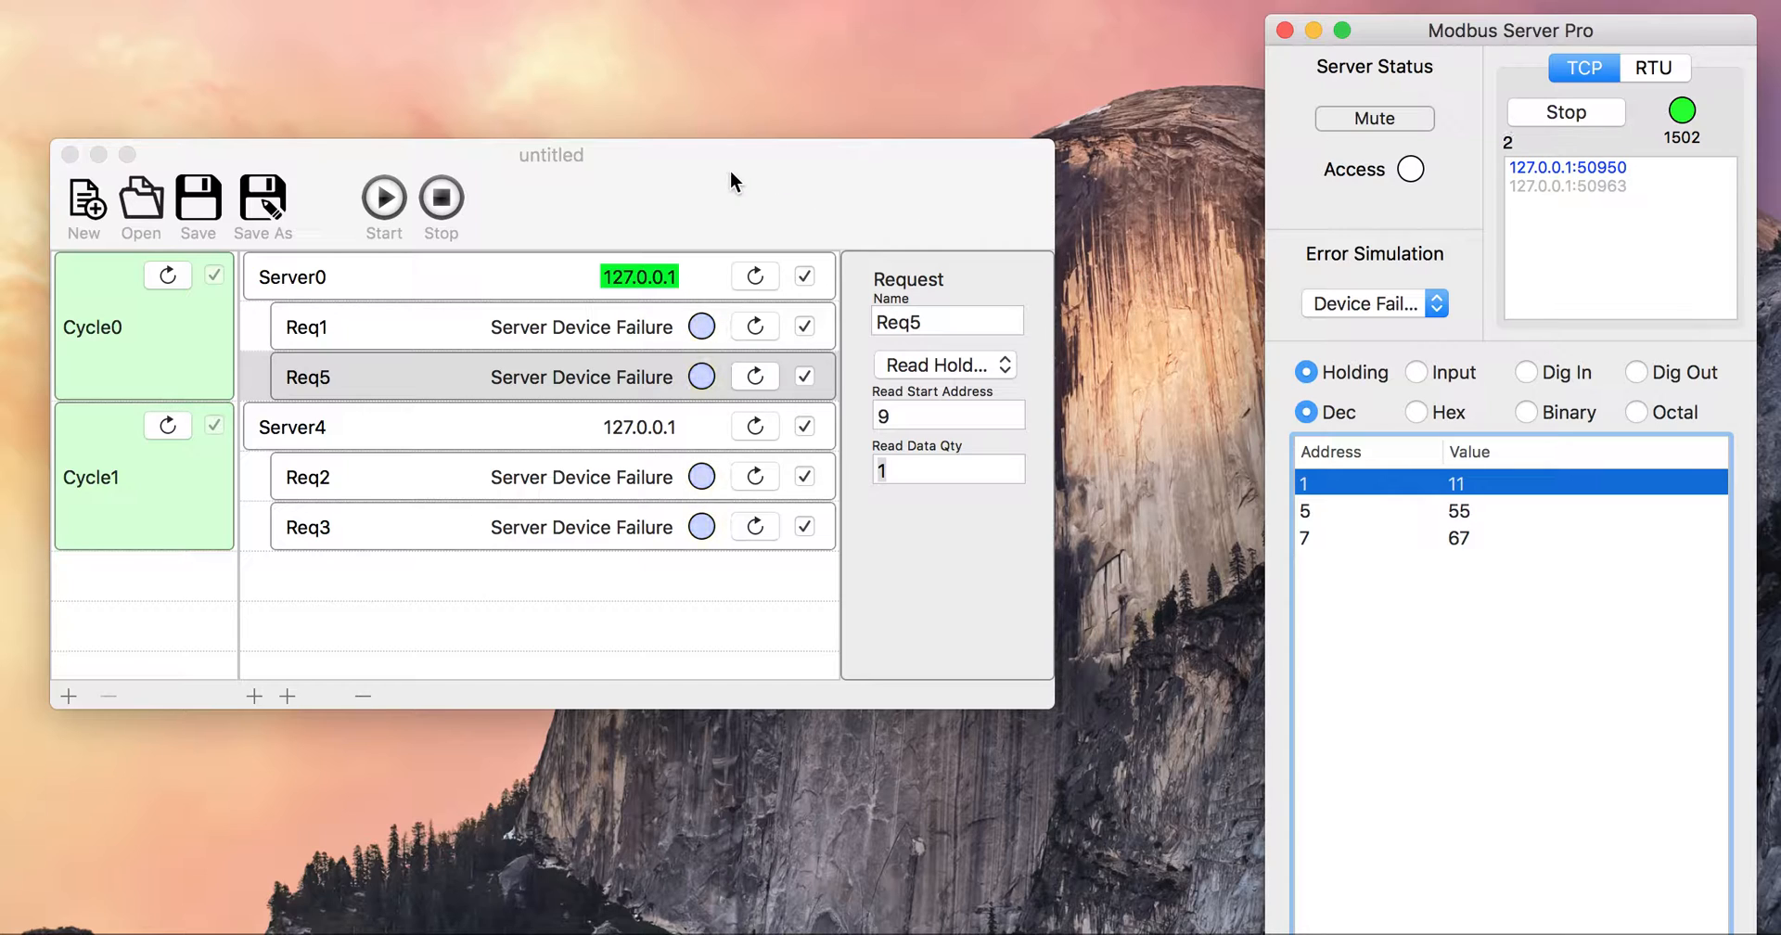
Reset the server's error simulation to No Error and stop the running cycles in the client
left_click(1434, 304)
left_click(1379, 282)
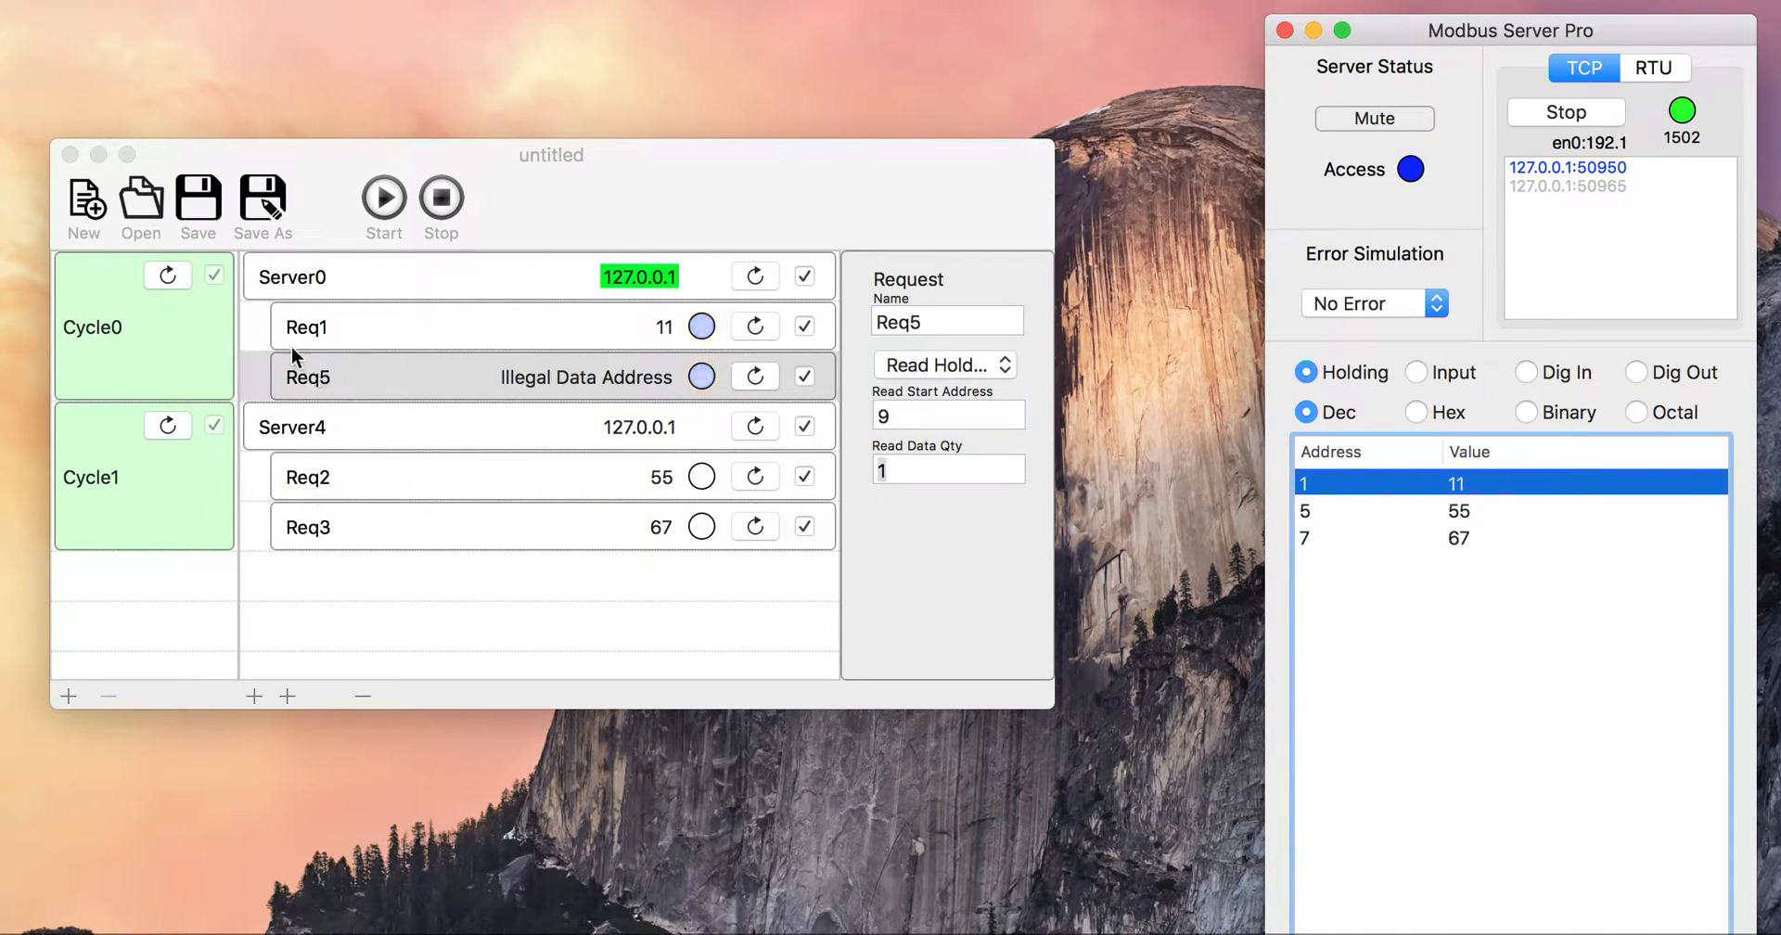
left_click(444, 199)
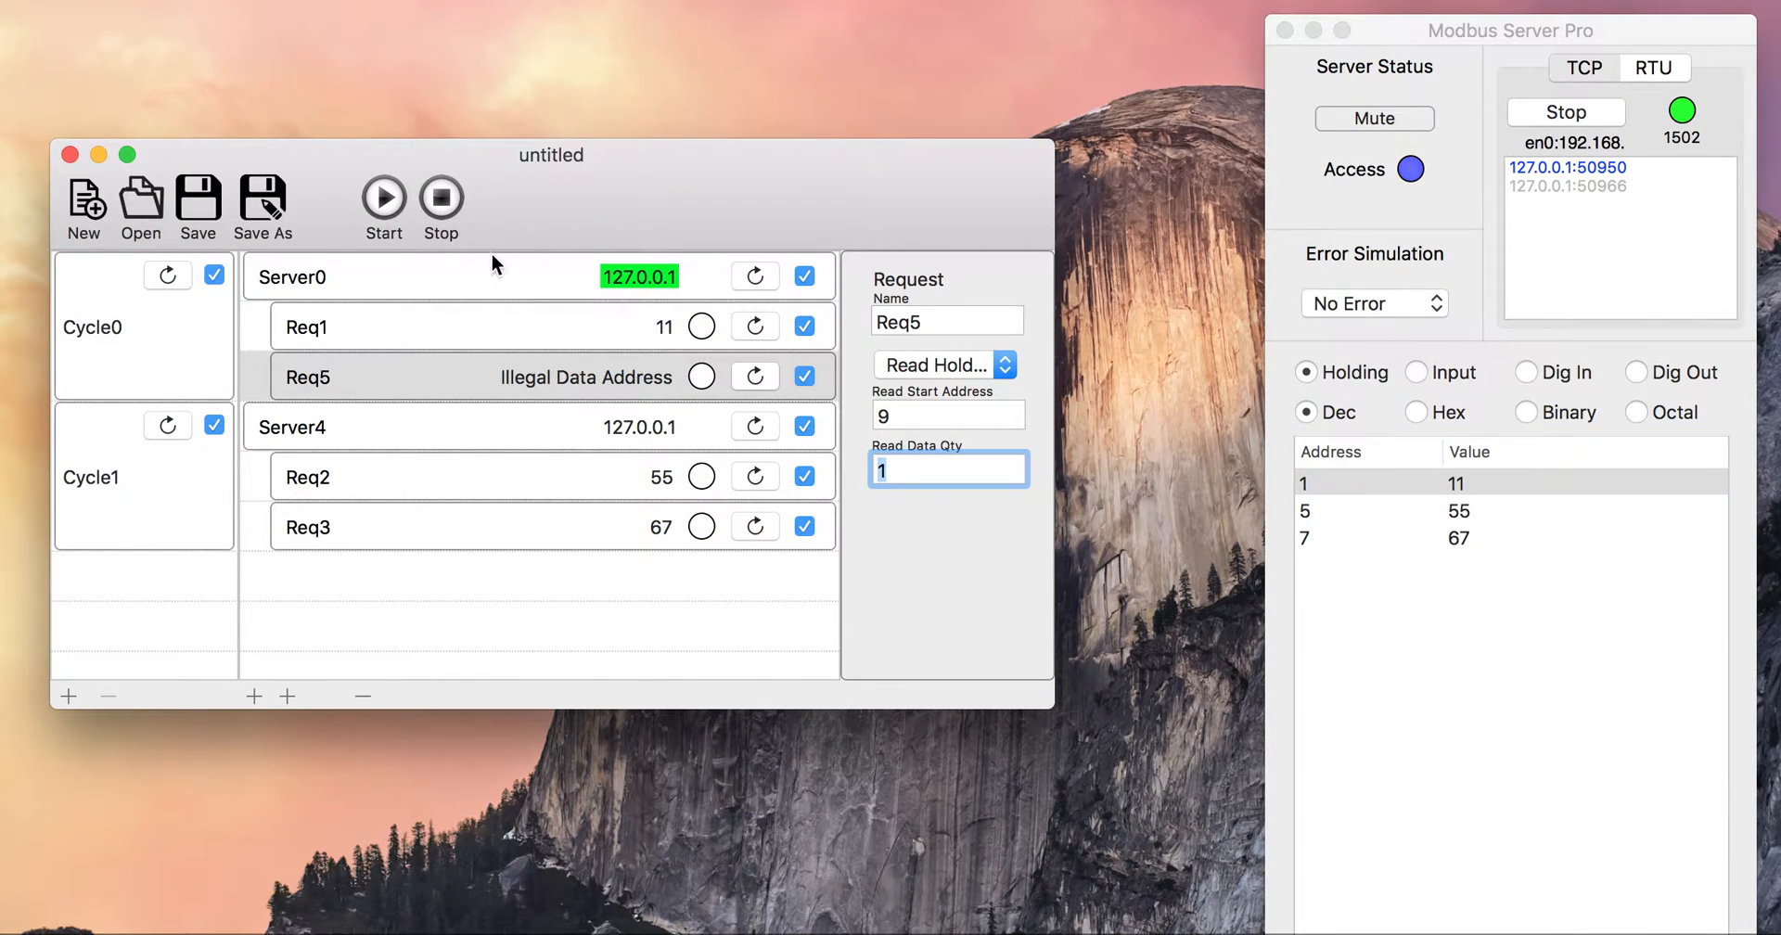
Move Req3 from Server4 to Server0 directly below Req1, and reorder Req5 to be Server0's first request
left_click(393, 529)
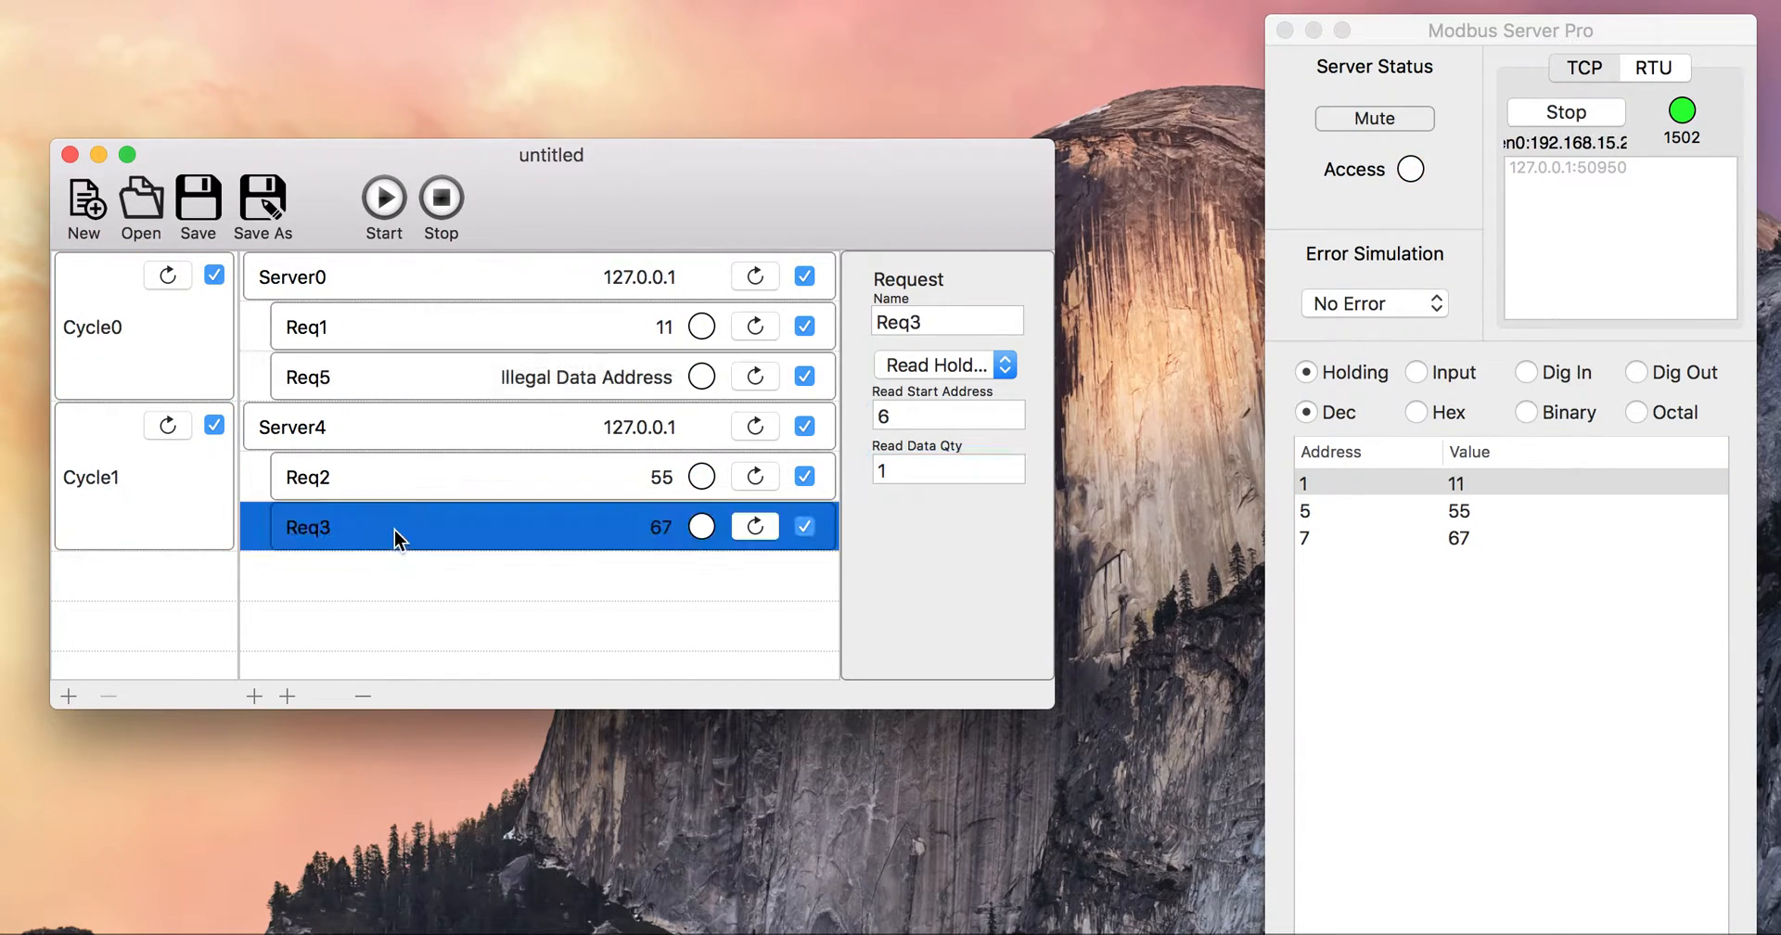
left_click_drag(394, 529, 393, 353)
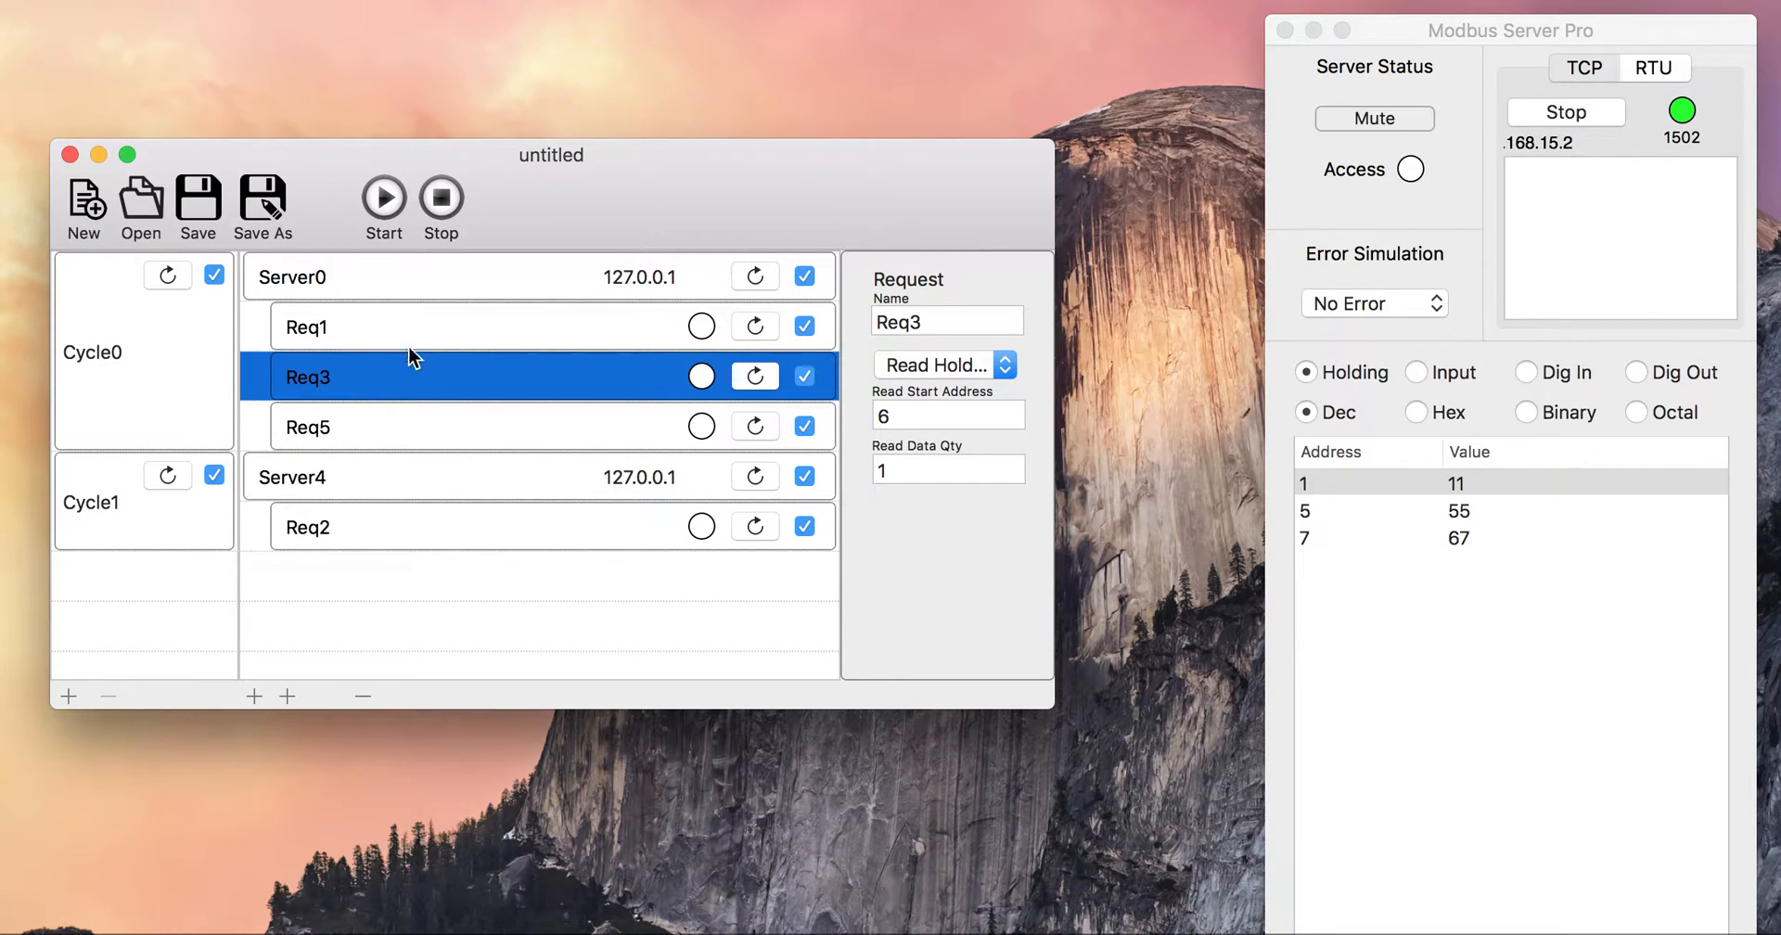
left_click_drag(411, 431, 405, 312)
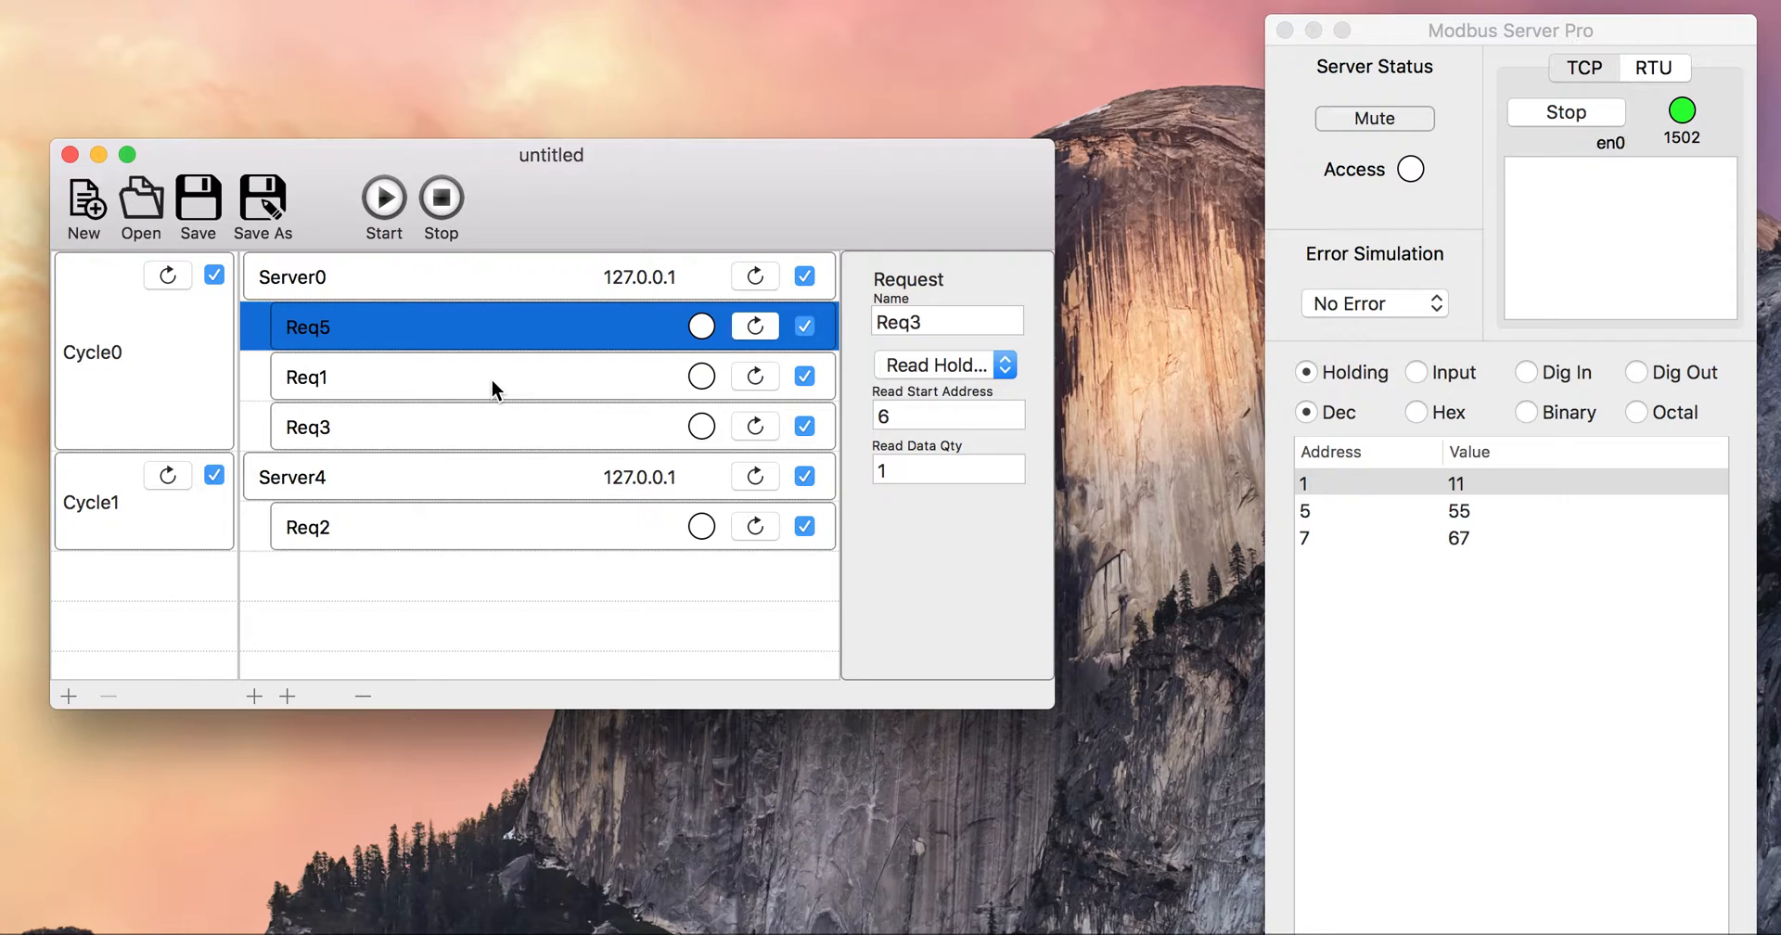
Show Server0's settings and move the client project window slightly upward on the desktop
left_click(545, 282)
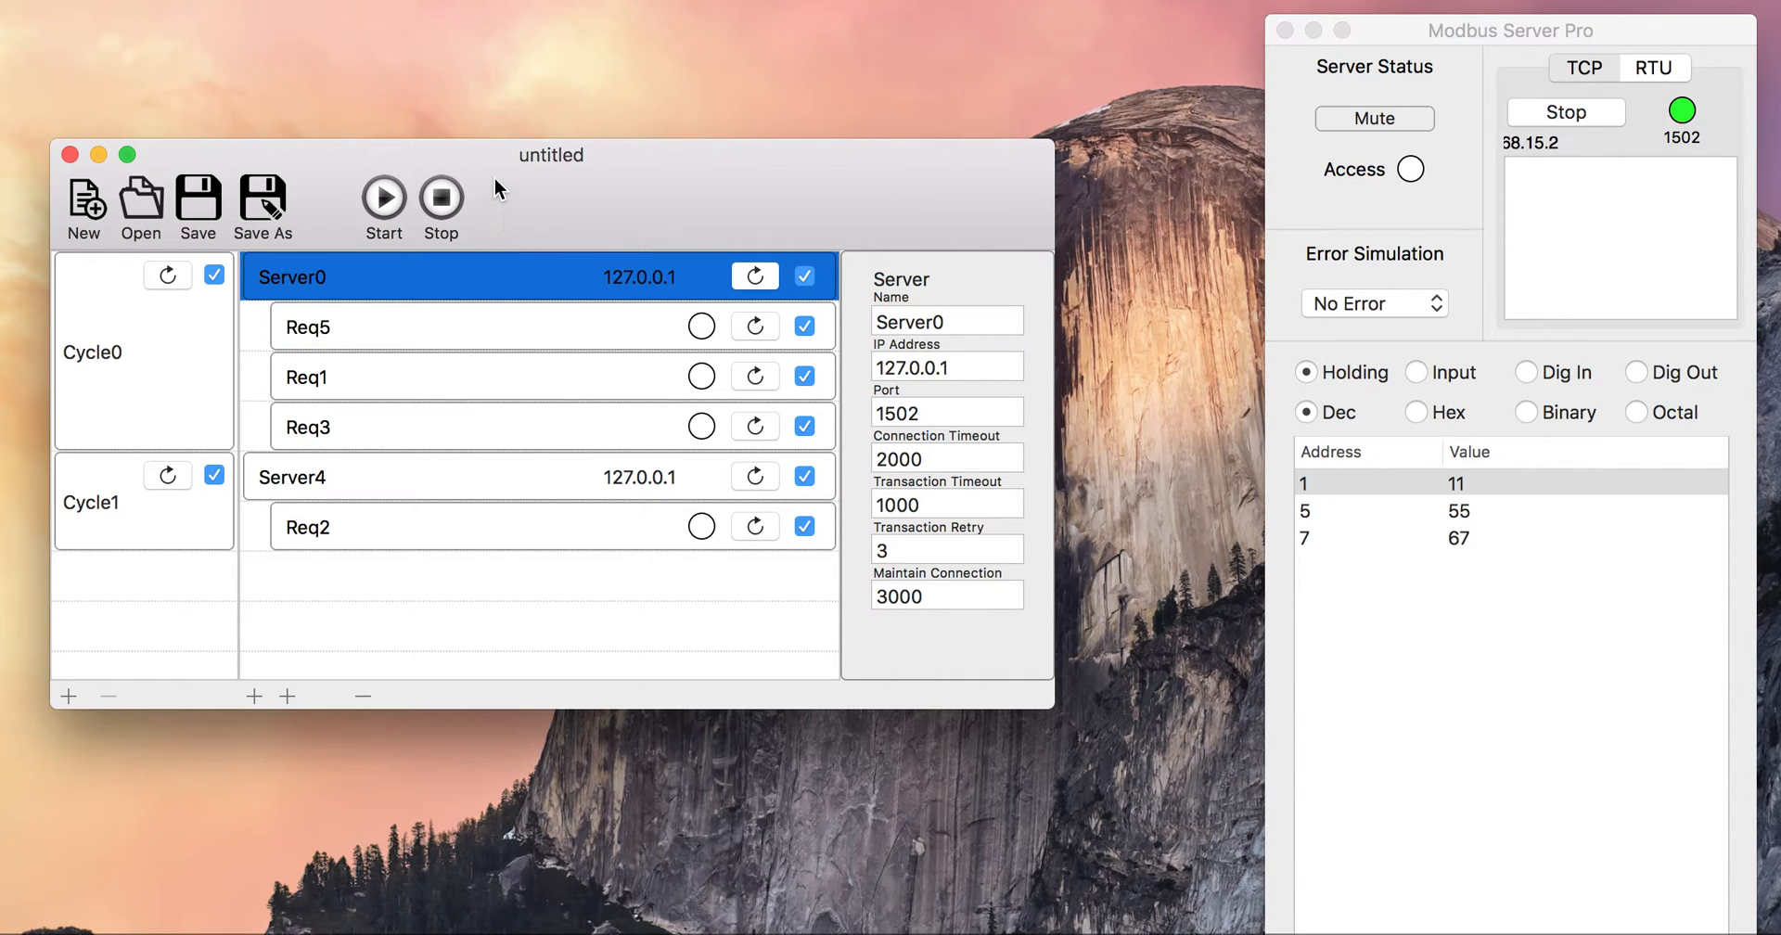
left_click_drag(492, 164, 509, 111)
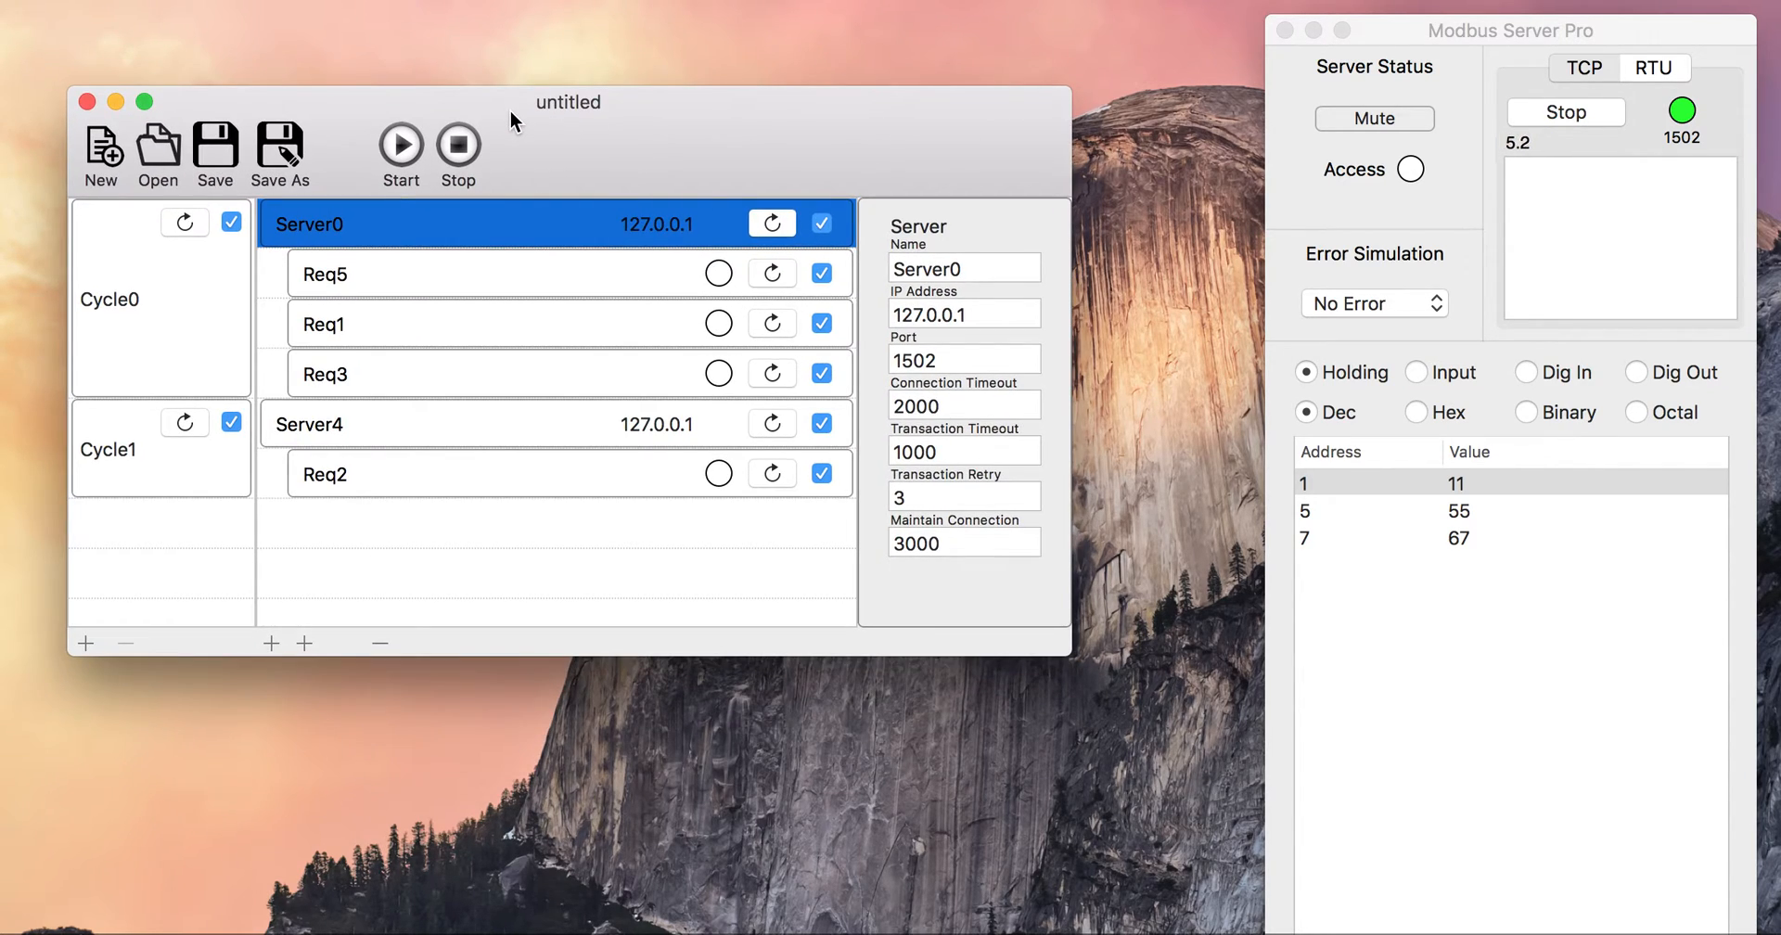